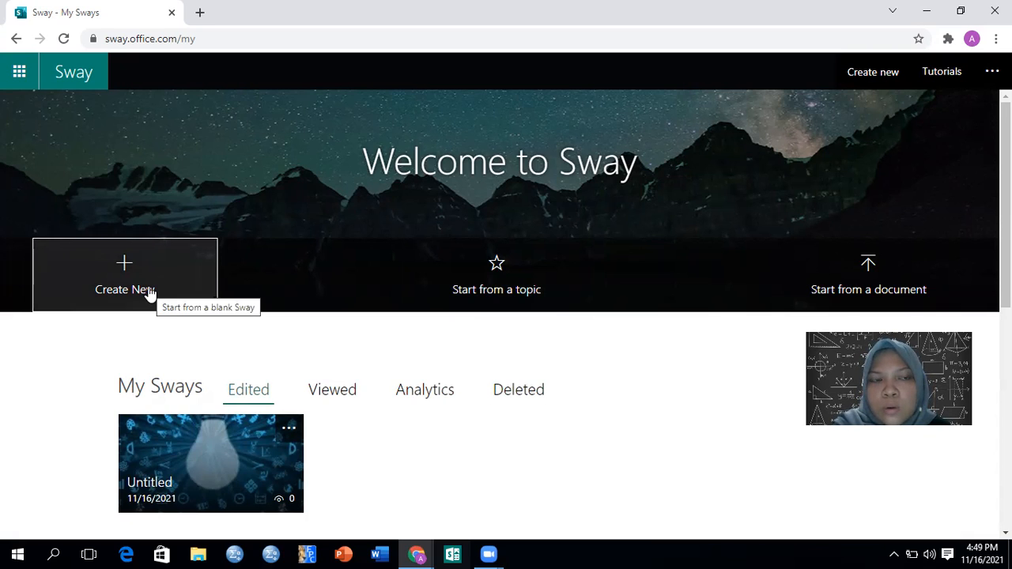
Create a new blank Sway and look at its design view before returning to the storyline
{"action": "left_click", "coordinate": [174, 276]}
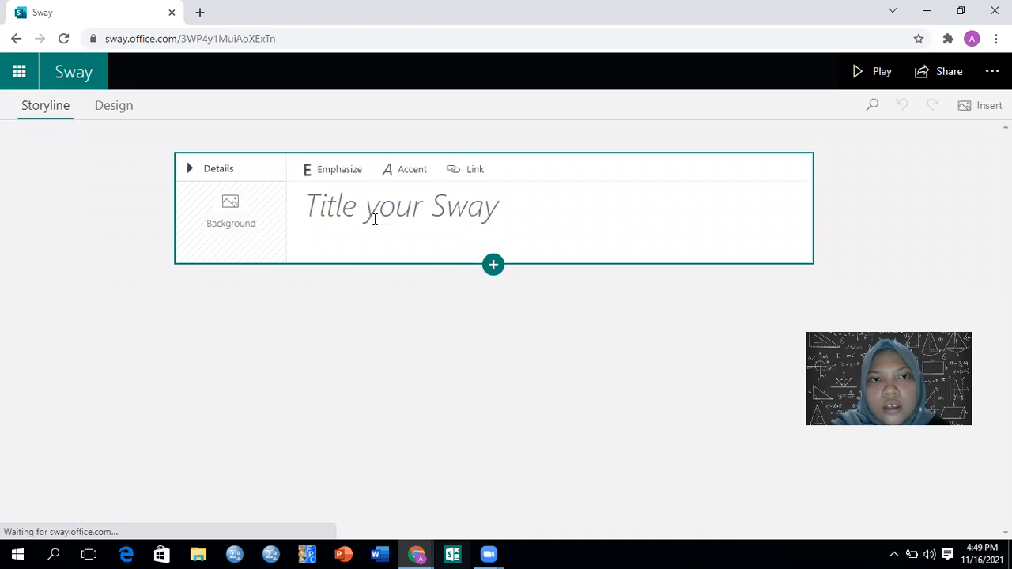
{"action": "left_click", "coordinate": [124, 106]}
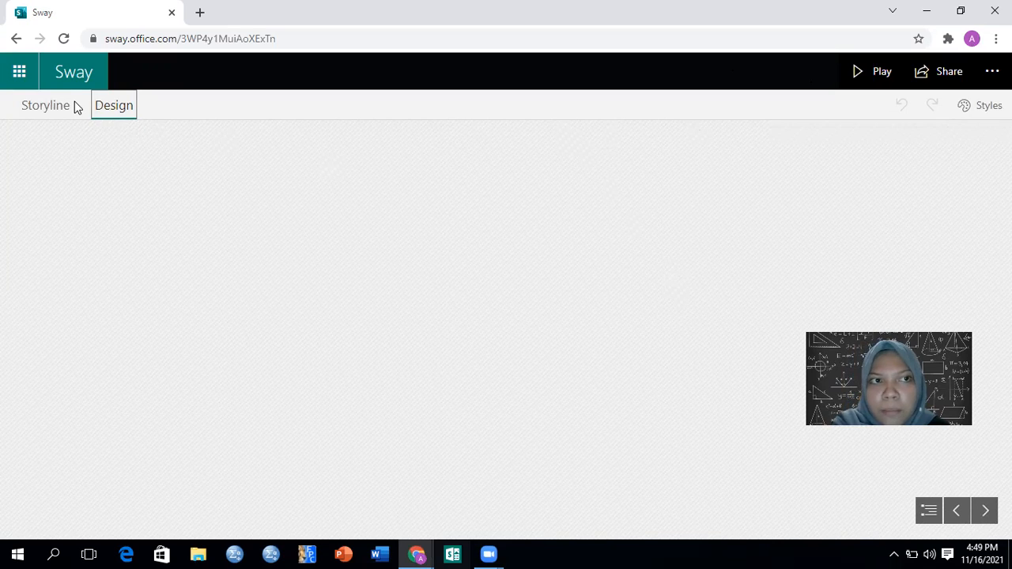
{"action": "left_click", "coordinate": [48, 110]}
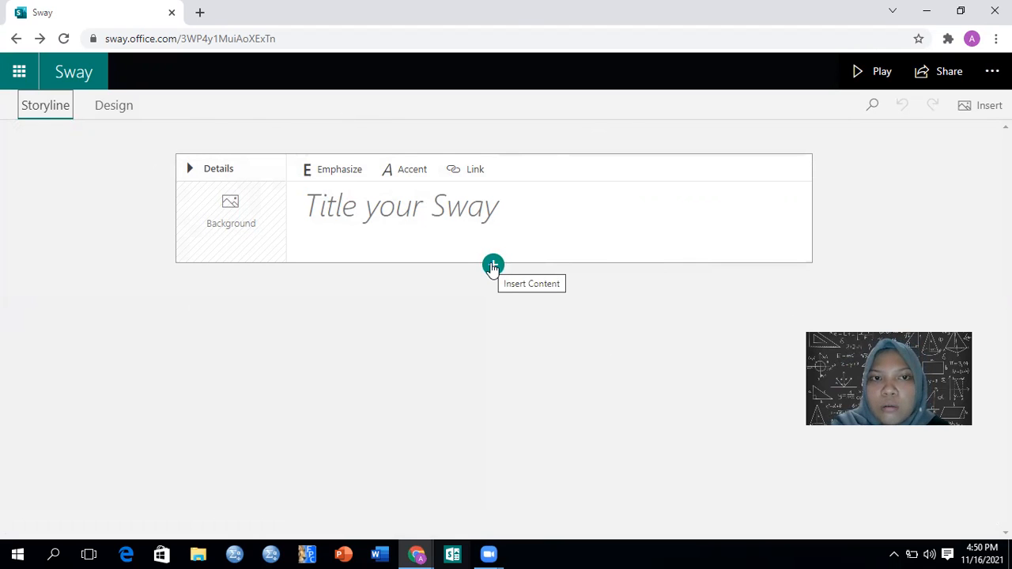
Enter the person's first name as the Sway title in emphasized text
{"action": "left_click", "coordinate": [337, 178]}
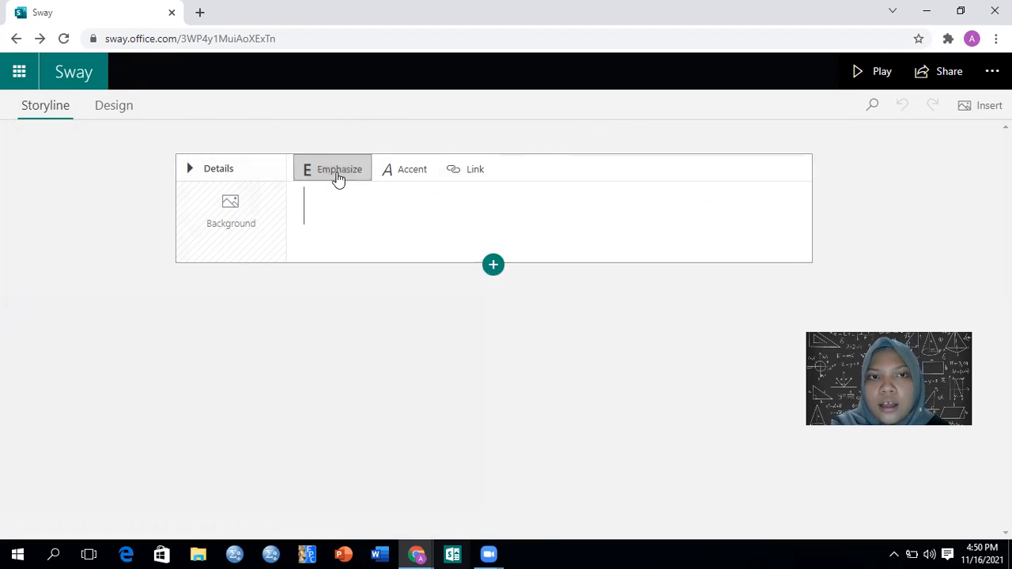
{"action": "left_click", "coordinate": [426, 172]}
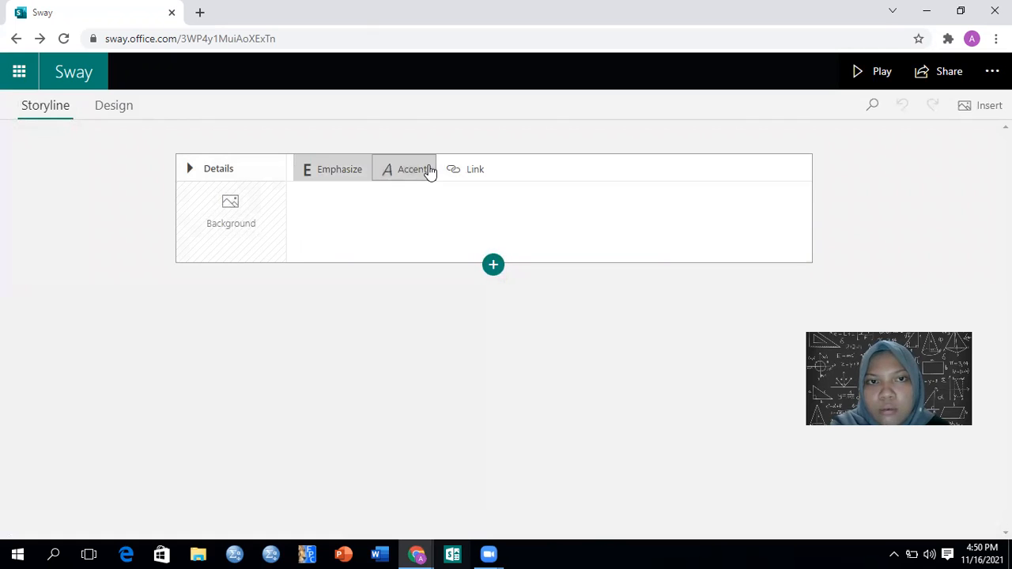
{"action": "left_click", "coordinate": [313, 175]}
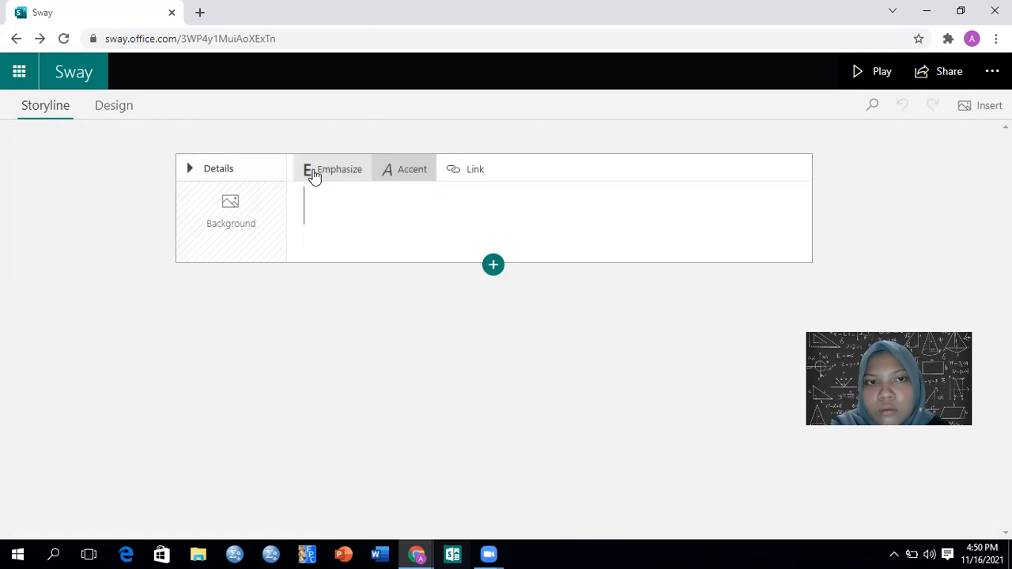
{"action": "type", "text": "a"}
{"action": "key", "text": "BackSpace"}
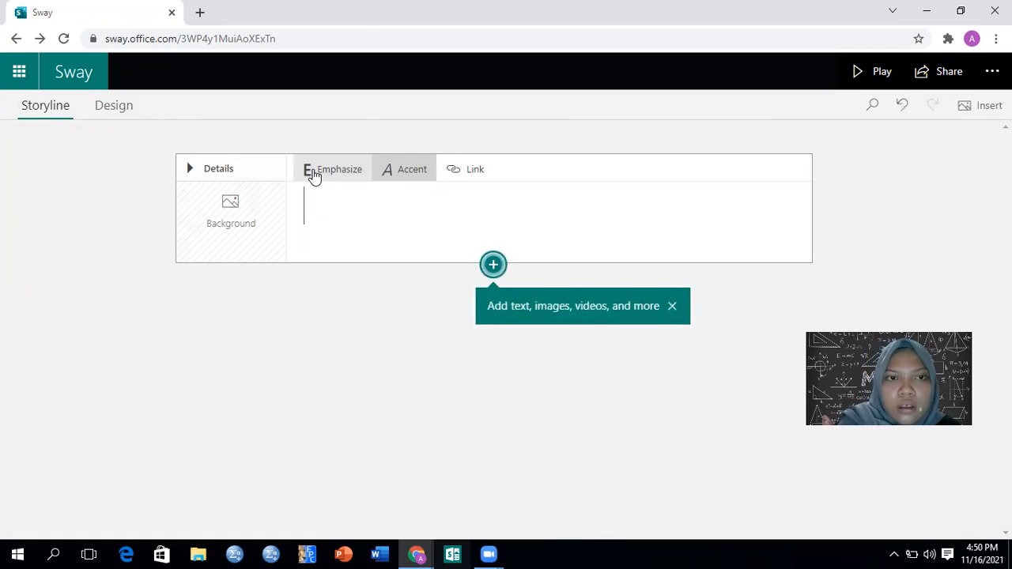
{"action": "left_click", "coordinate": [313, 176]}
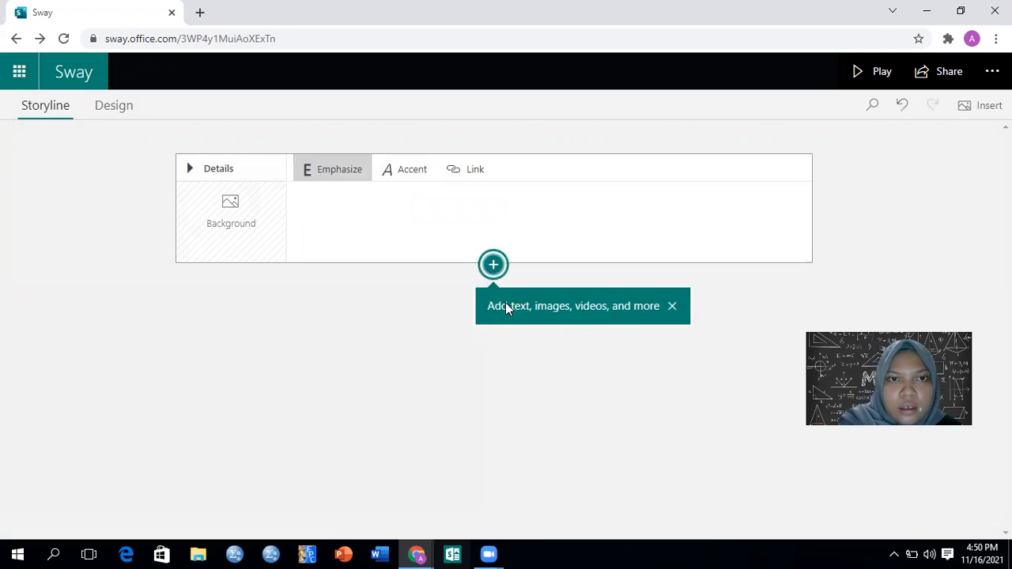
{"action": "type", "text": "S"}
{"action": "key", "text": "BackSpace"}
{"action": "type", "text": "auli"}
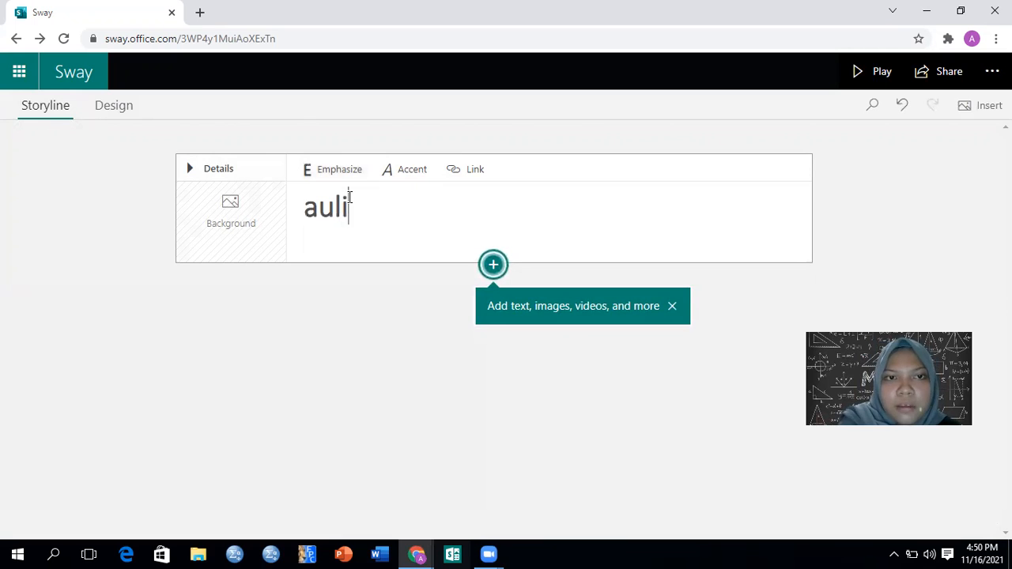
{"action": "type", "text": "a"}
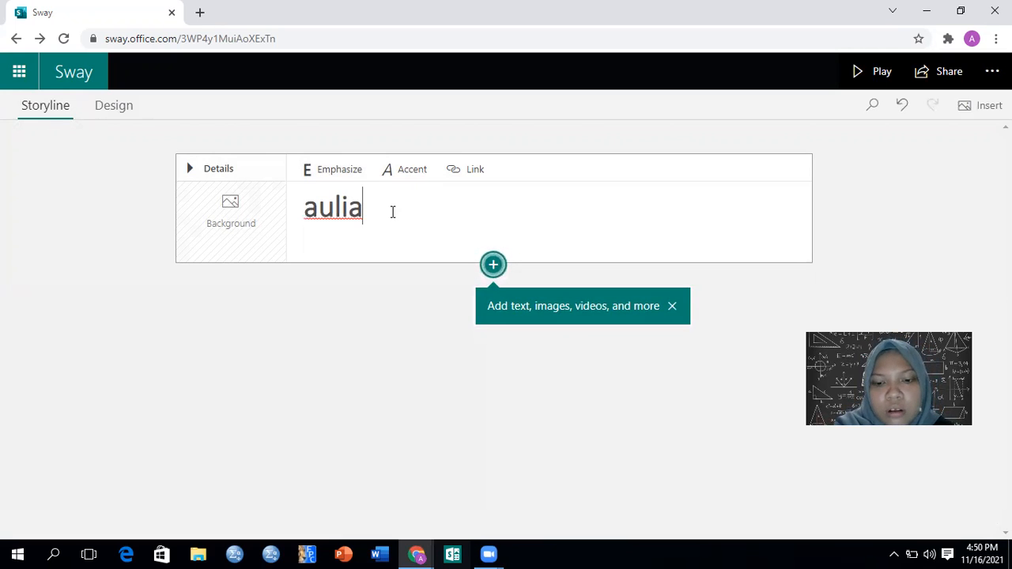
Add the person's first name to the title a second time in accented text
{"action": "left_click", "coordinate": [411, 168]}
{"action": "type", "text": "aulia"}
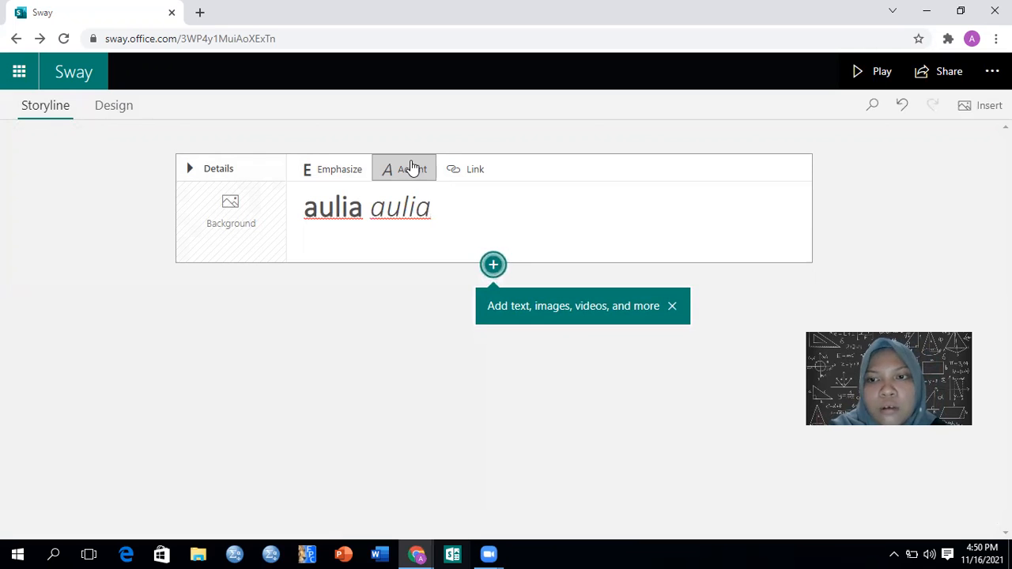
{"action": "left_click", "coordinate": [462, 172]}
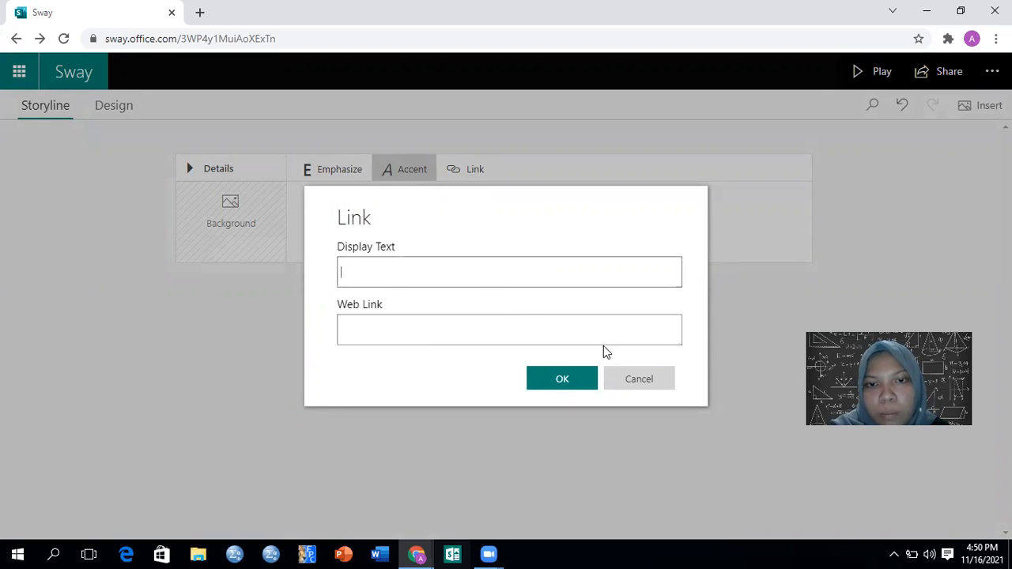
{"action": "left_click", "coordinate": [640, 387]}
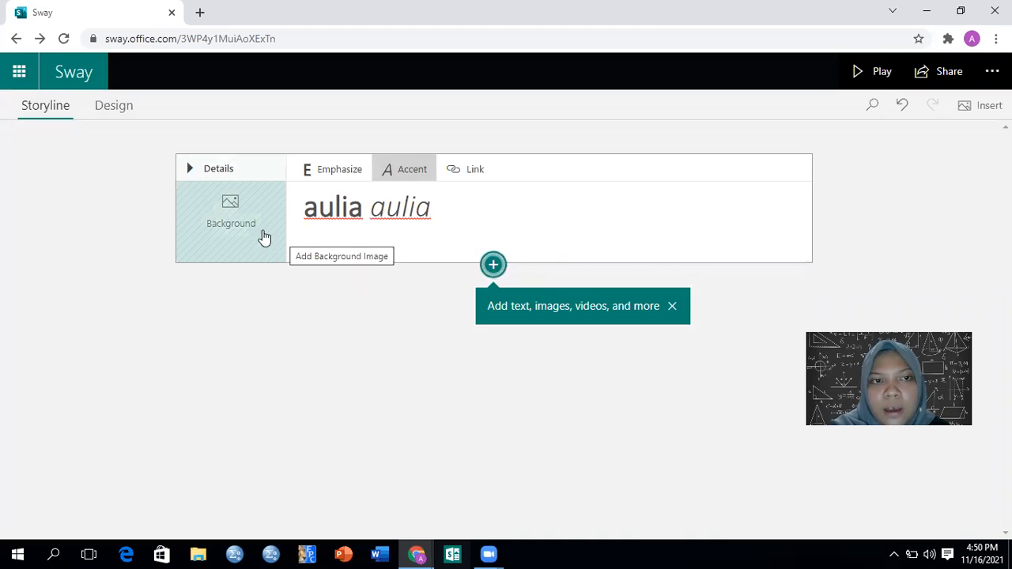
Upload the image "math" from the device's Downloads folder as the title card's background
{"action": "left_click", "coordinate": [233, 226]}
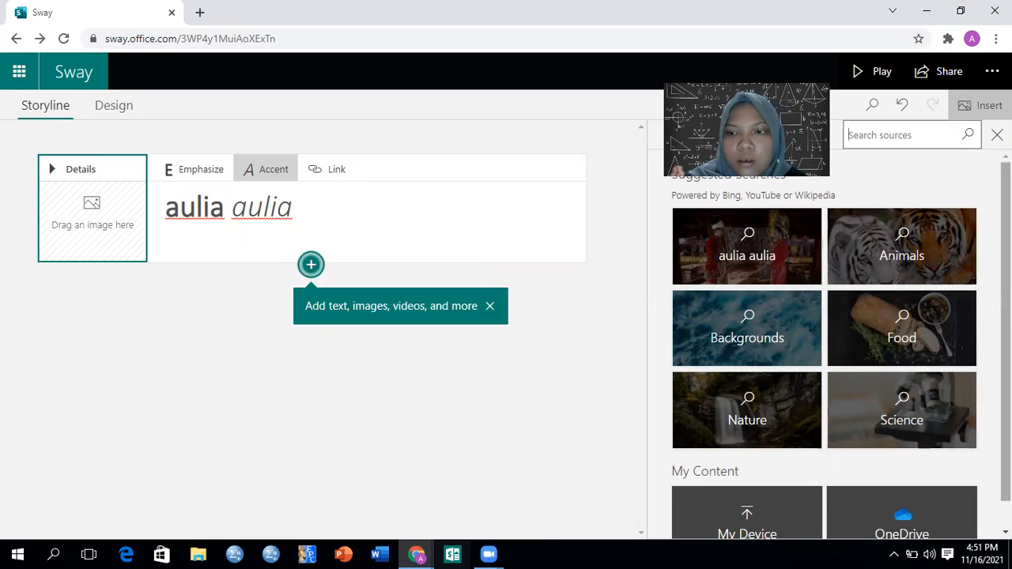
{"action": "scroll", "coordinate": [824, 352], "scroll_direction": "down", "scroll_amount": 1}
{"action": "left_click", "coordinate": [734, 501]}
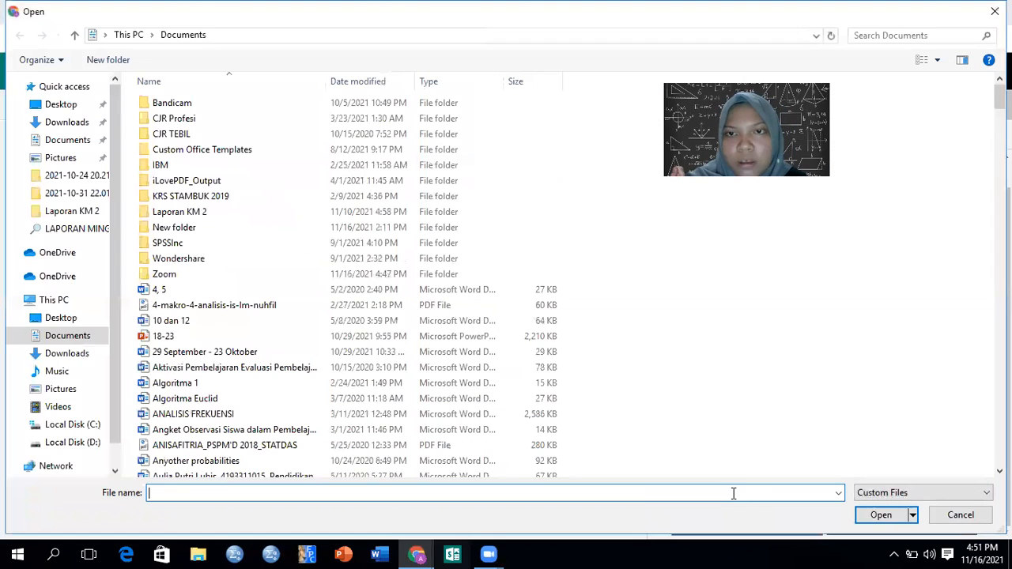
{"action": "left_click", "coordinate": [96, 355]}
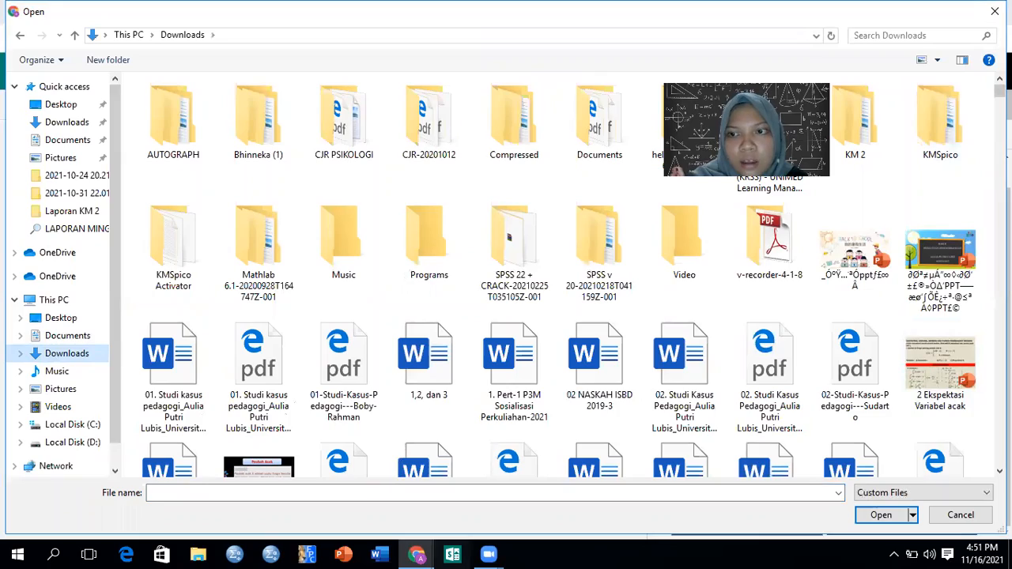
{"action": "scroll", "coordinate": [553, 277], "scroll_direction": "down", "scroll_amount": 5}
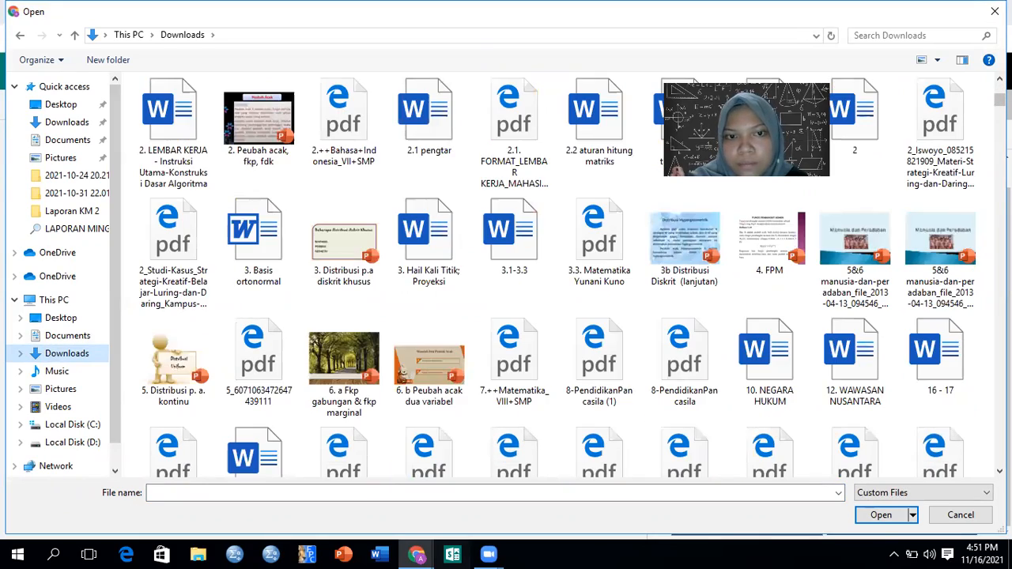
{"action": "scroll", "coordinate": [554, 277], "scroll_direction": "down", "scroll_amount": 5}
{"action": "scroll", "coordinate": [553, 277], "scroll_direction": "down", "scroll_amount": 15}
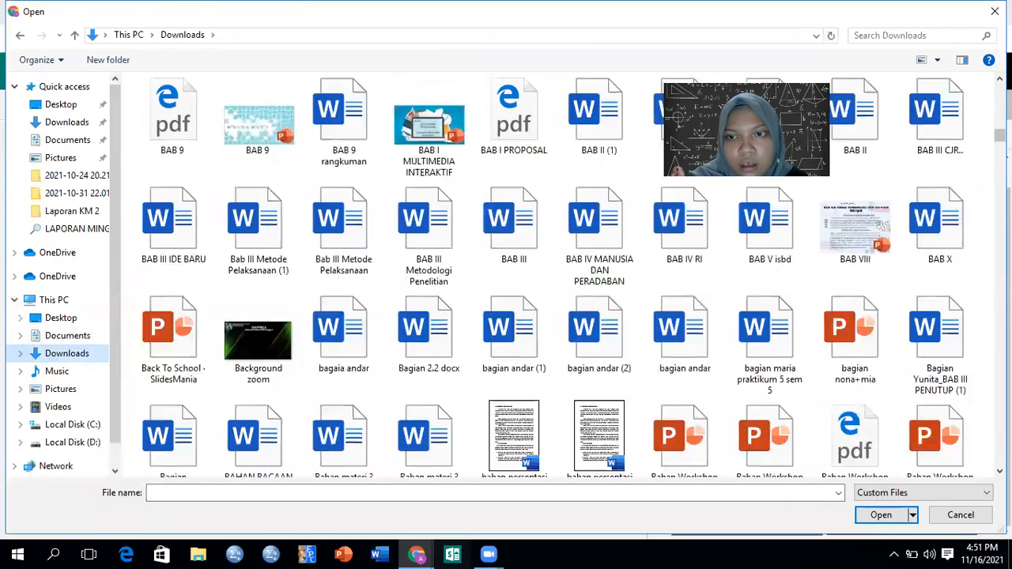
{"action": "scroll", "coordinate": [553, 276], "scroll_direction": "down", "scroll_amount": 5}
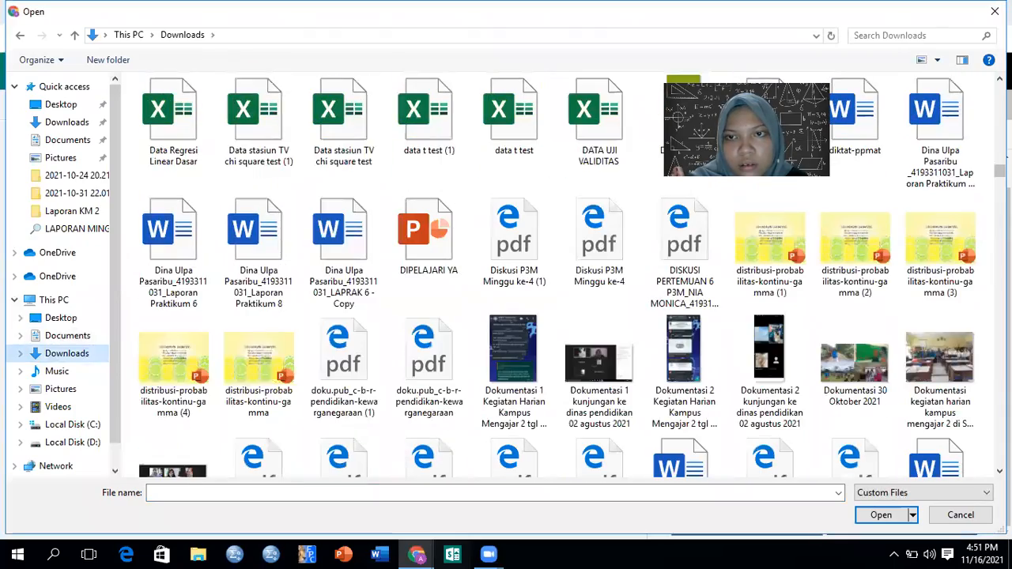
{"action": "scroll", "coordinate": [553, 277], "scroll_direction": "down", "scroll_amount": 15}
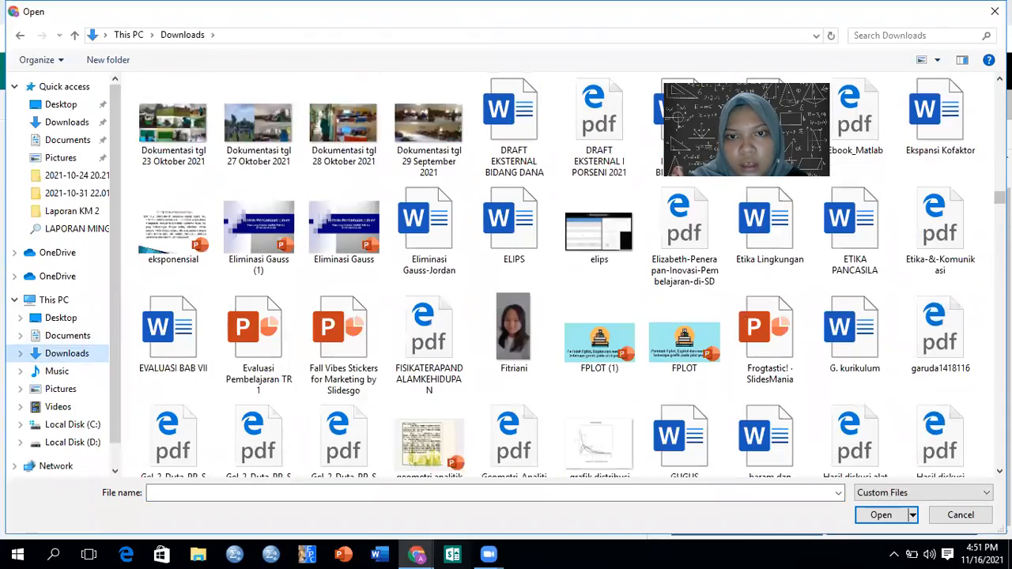
{"action": "scroll", "coordinate": [553, 277], "scroll_direction": "down", "scroll_amount": 5}
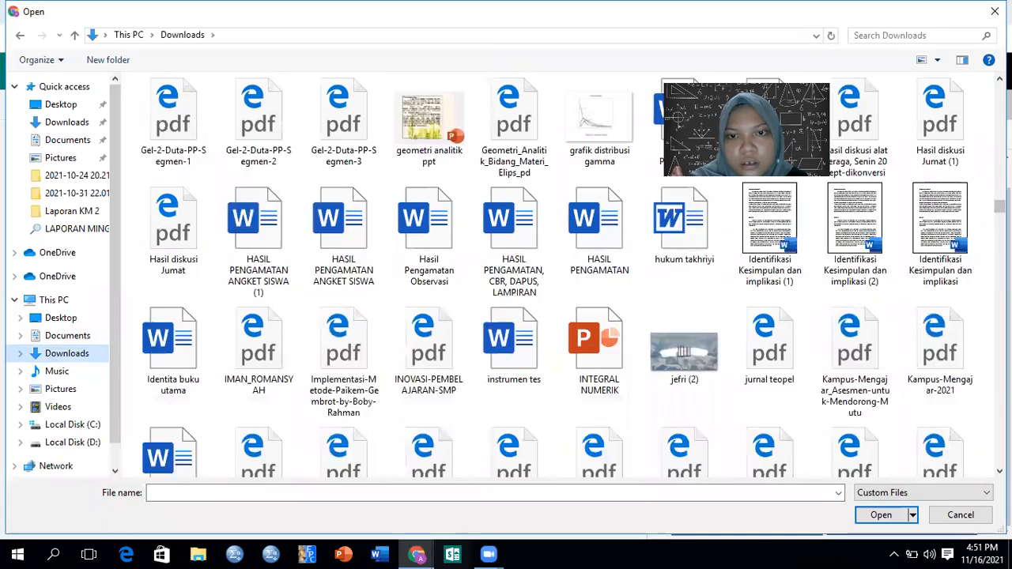
{"action": "scroll", "coordinate": [553, 276], "scroll_direction": "down", "scroll_amount": 5}
{"action": "scroll", "coordinate": [553, 276], "scroll_direction": "down", "scroll_amount": 15}
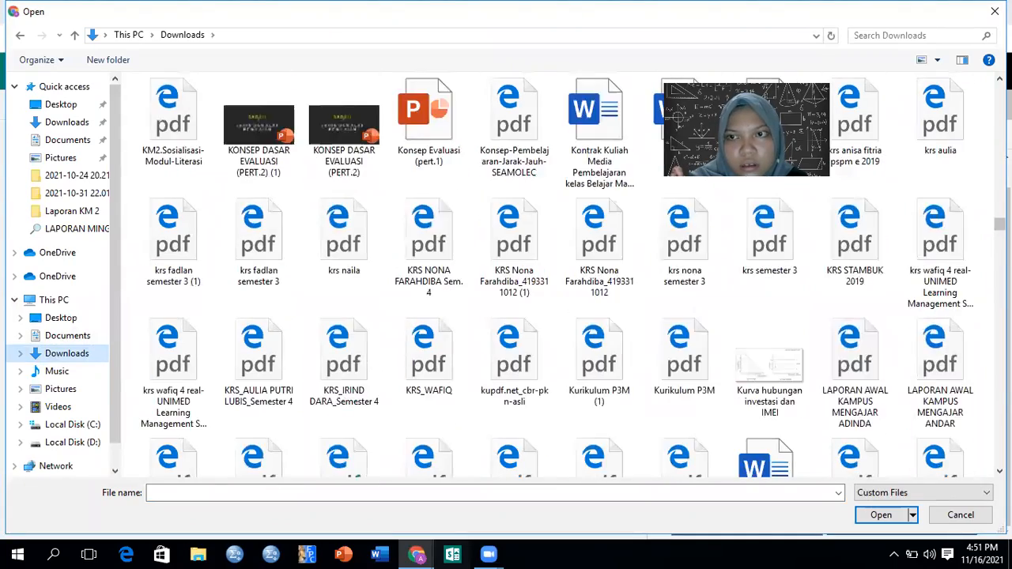
{"action": "scroll", "coordinate": [553, 277], "scroll_direction": "down", "scroll_amount": 10}
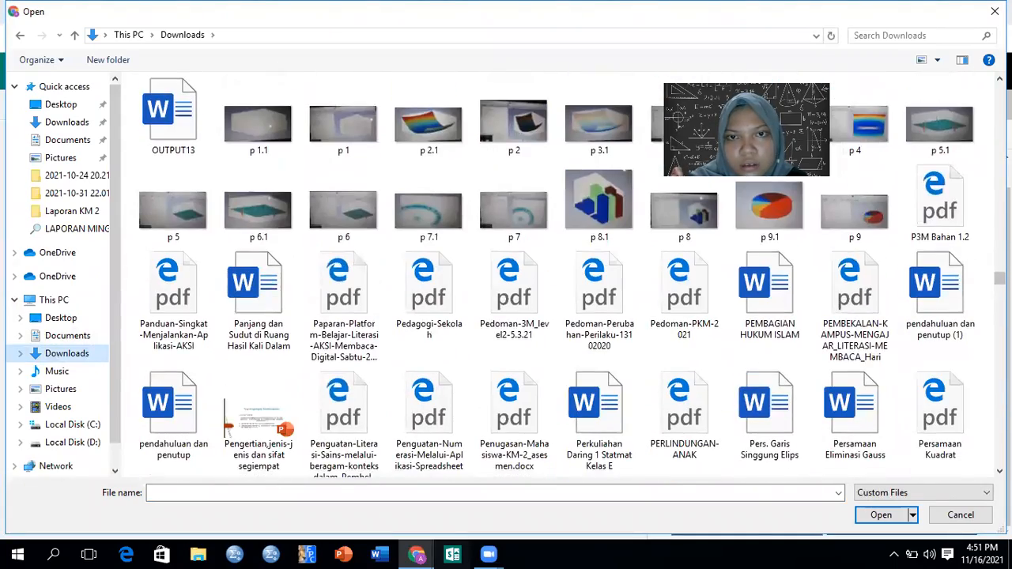
{"action": "scroll", "coordinate": [553, 277], "scroll_direction": "up", "scroll_amount": 5}
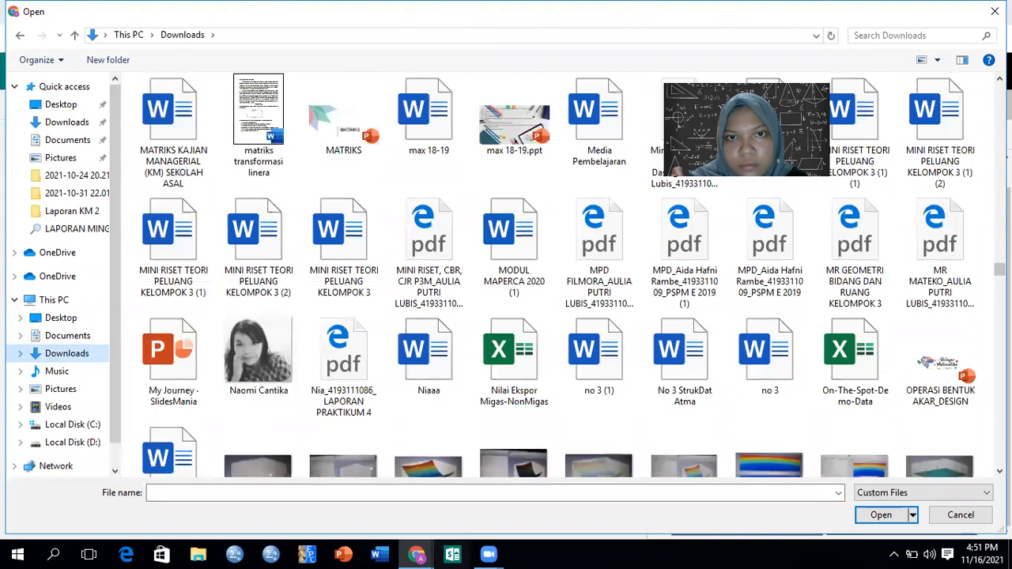
{"action": "scroll", "coordinate": [666, 253], "scroll_direction": "up", "scroll_amount": 5}
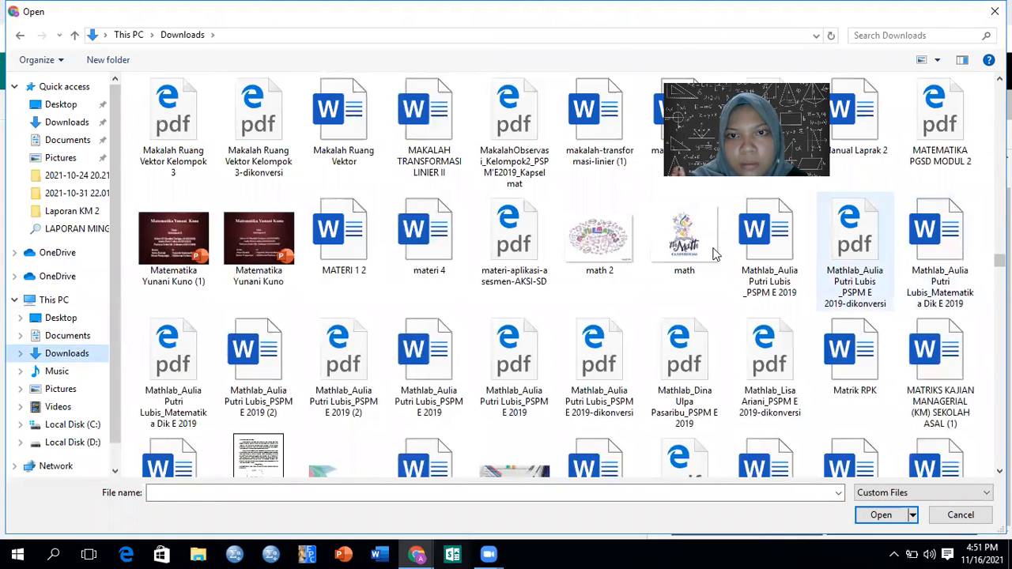
{"action": "left_click", "coordinate": [666, 251]}
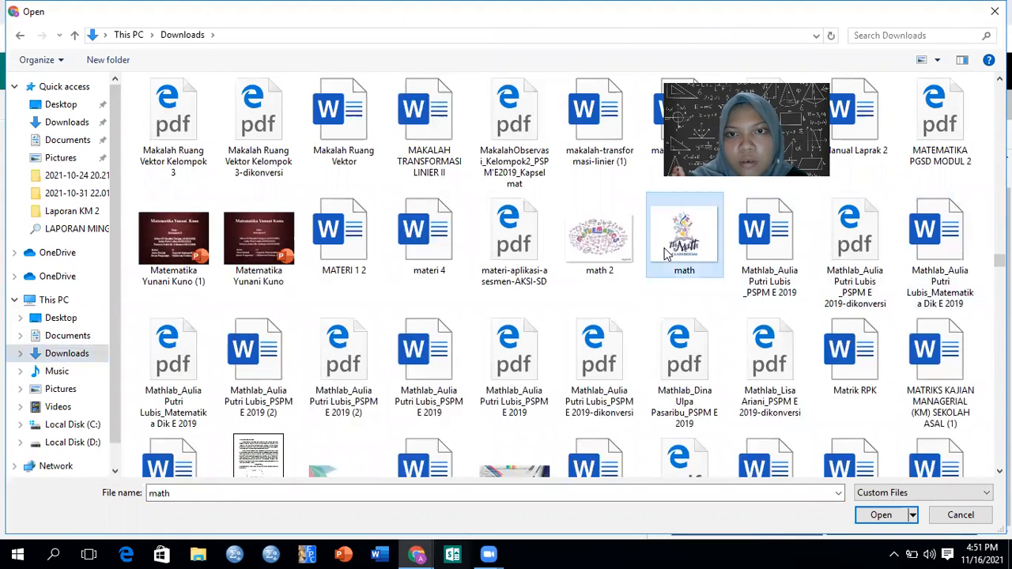
{"action": "left_click", "coordinate": [869, 515]}
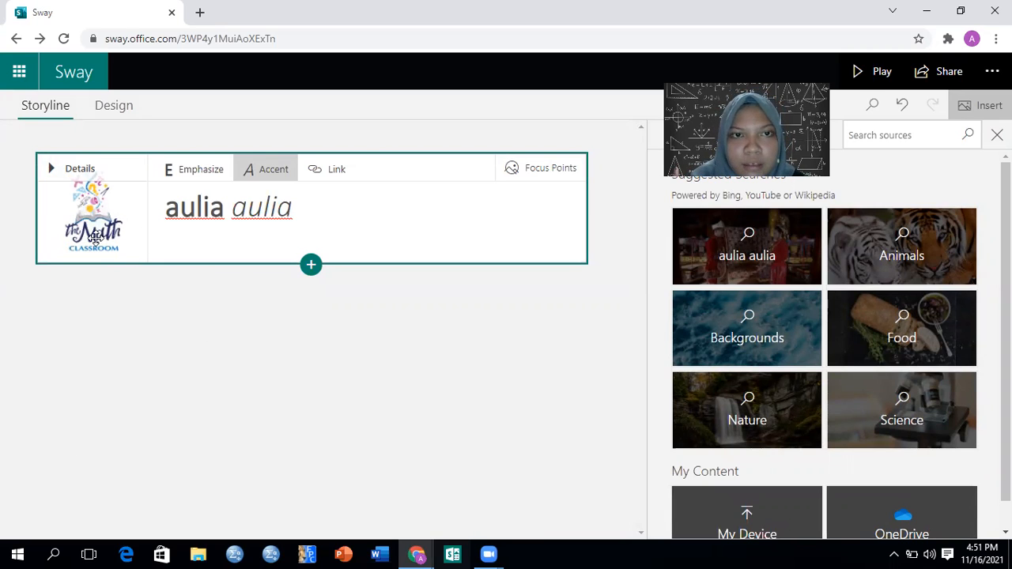
Examine the focus point settings and layout previews of the title card's background image
{"action": "left_click", "coordinate": [512, 171]}
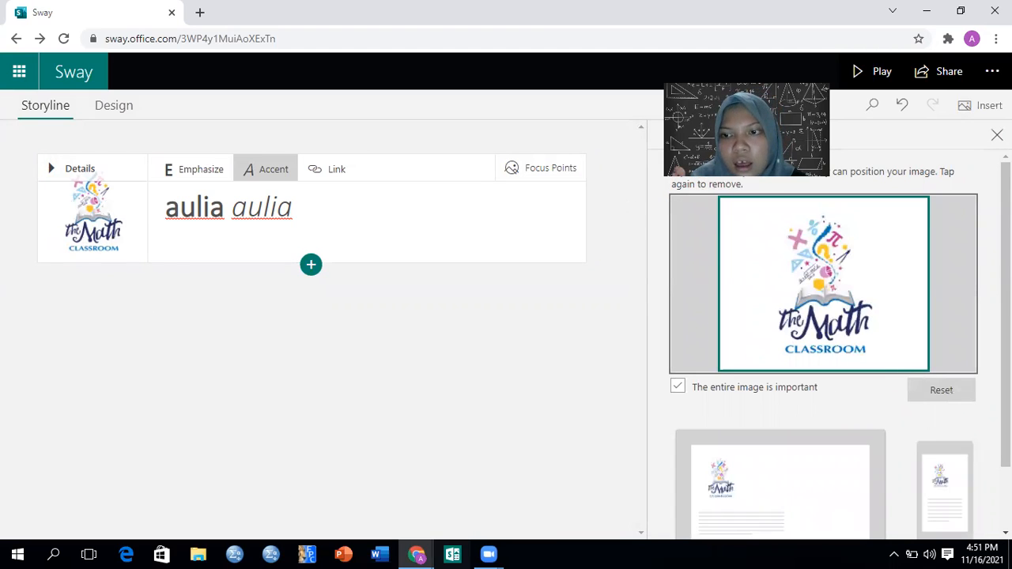
{"action": "scroll", "coordinate": [822, 340], "scroll_direction": "down", "scroll_amount": 1}
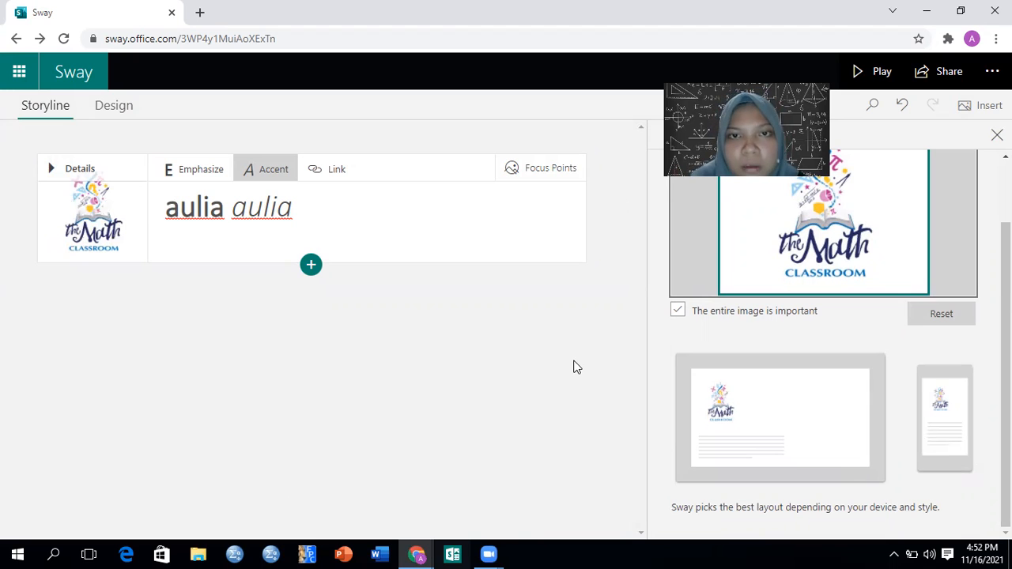
{"action": "left_click", "coordinate": [431, 323]}
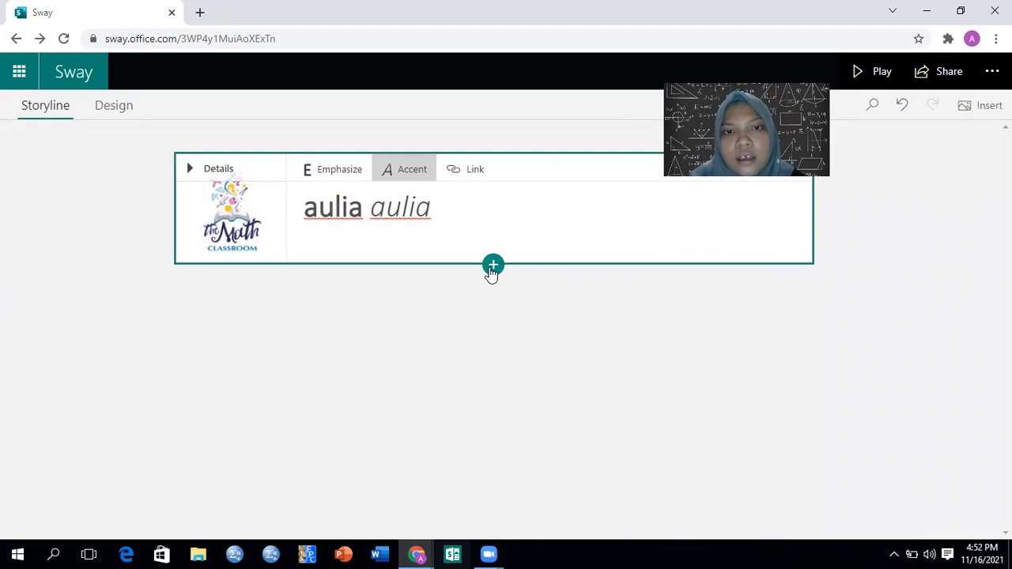
{"action": "left_click", "coordinate": [492, 267]}
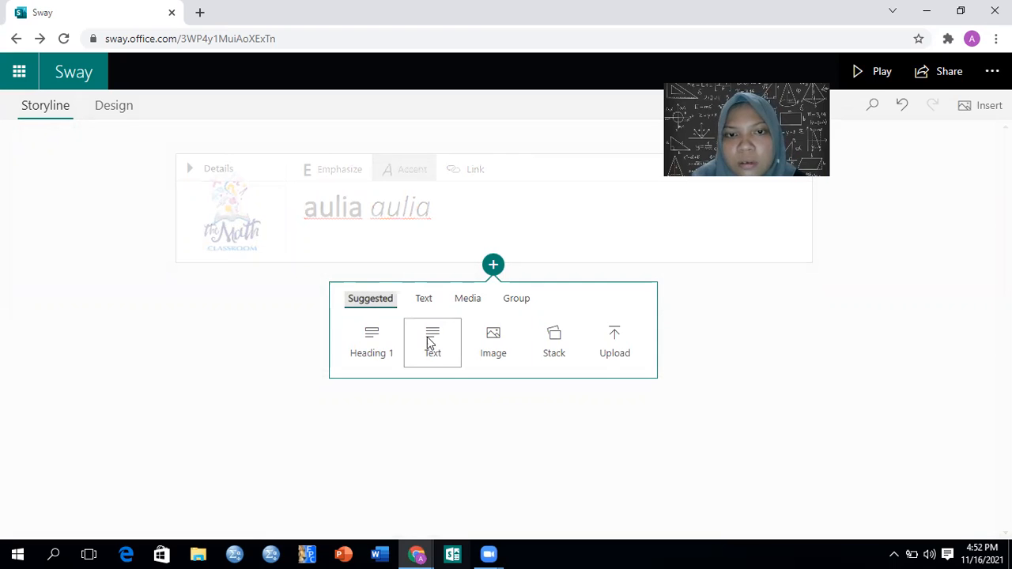
{"action": "left_click", "coordinate": [624, 358]}
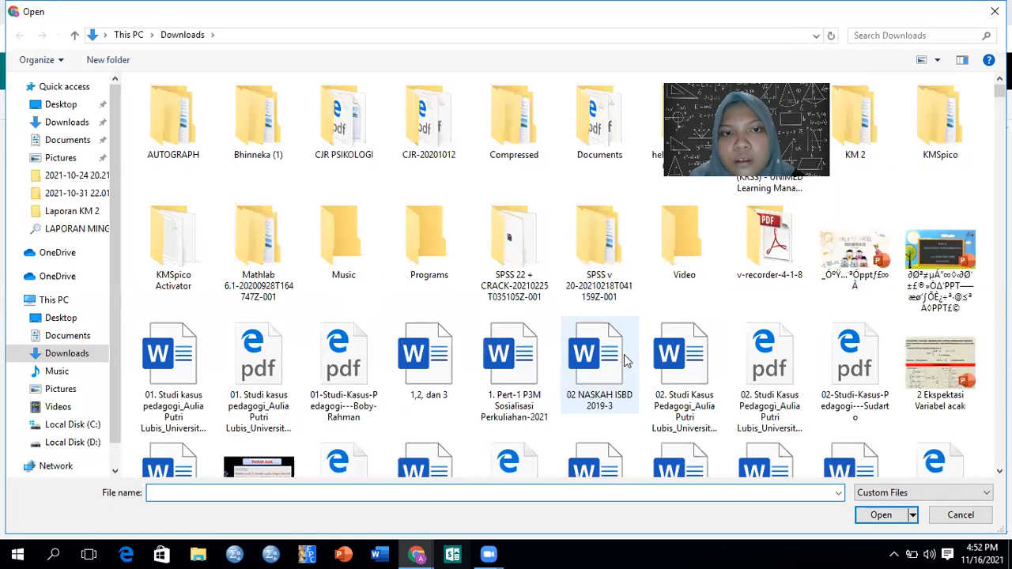
{"action": "scroll", "coordinate": [554, 269], "scroll_direction": "down", "scroll_amount": 20}
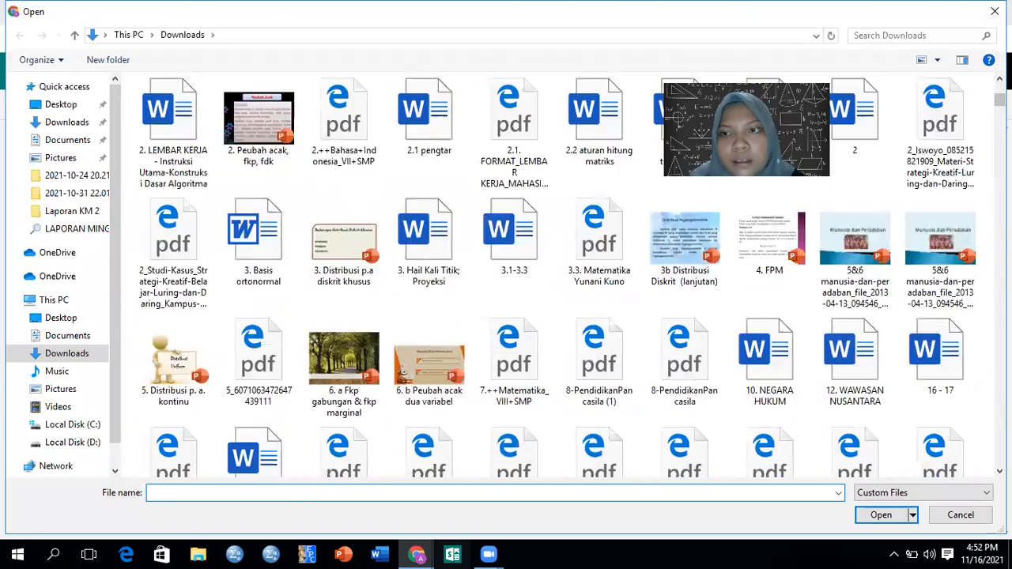
{"action": "scroll", "coordinate": [554, 269], "scroll_direction": "down", "scroll_amount": 5}
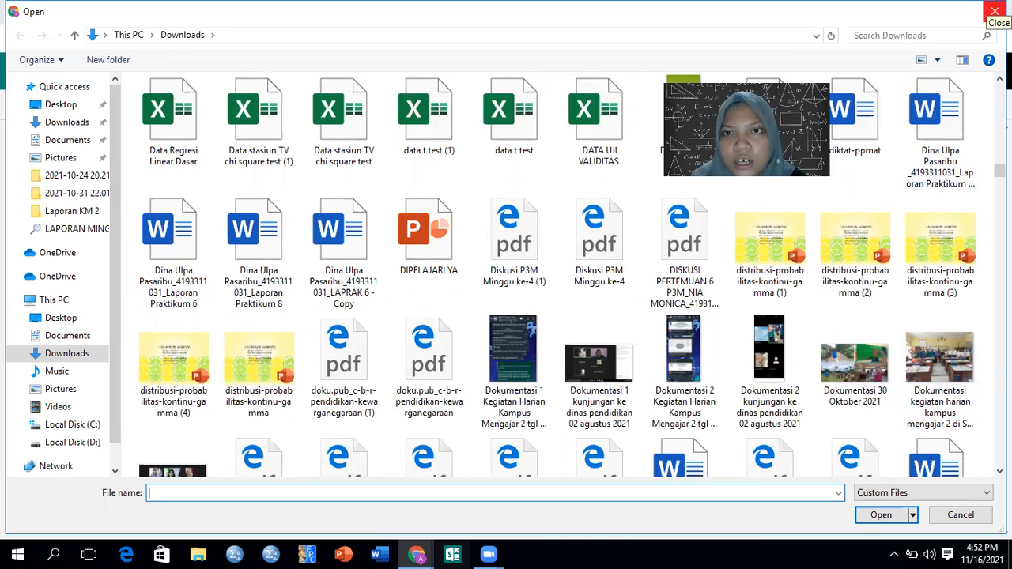
{"action": "left_click", "coordinate": [994, 11]}
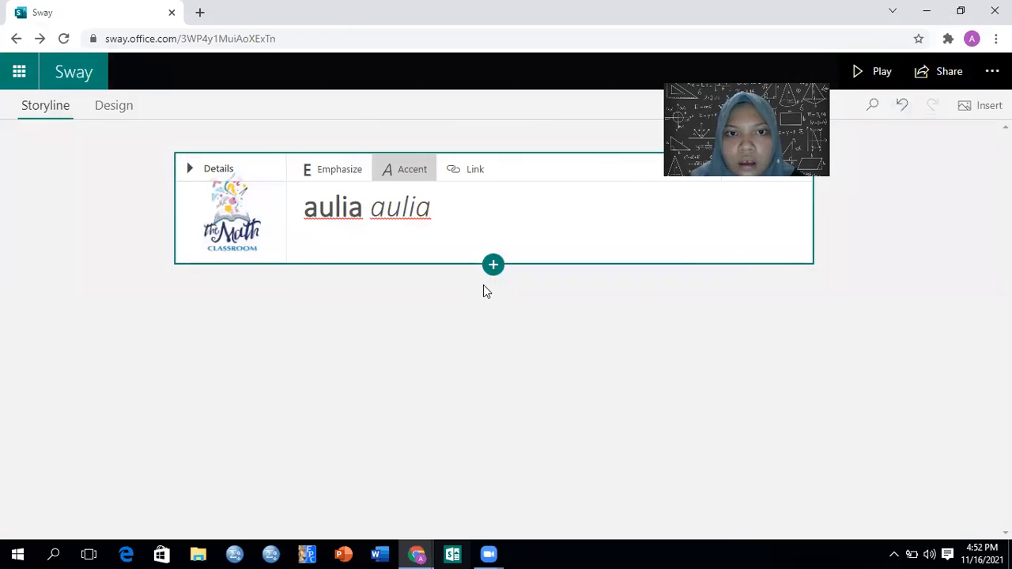
Add a text card below the title card and enter "MEDIA PEMBELAJARAN BERBASIS IT" as its first line
{"action": "left_click", "coordinate": [493, 266]}
{"action": "left_click", "coordinate": [434, 351]}
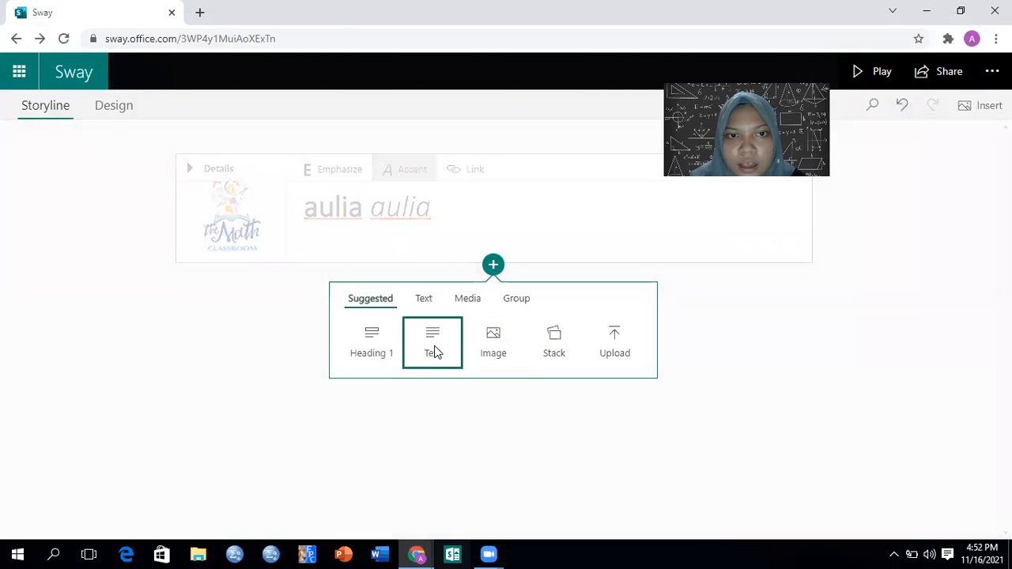
{"action": "left_click", "coordinate": [261, 334]}
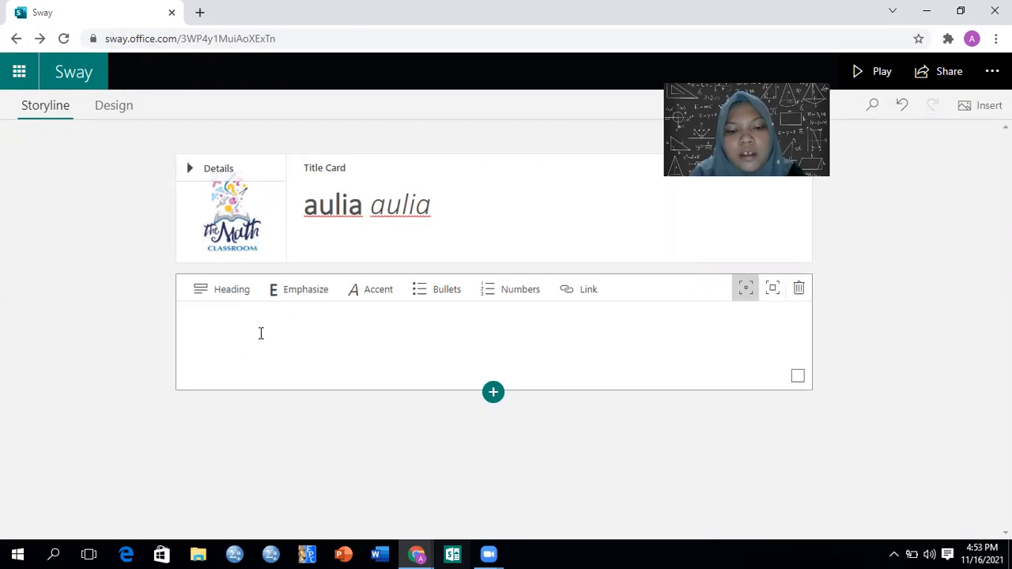
{"action": "type", "text": "m"}
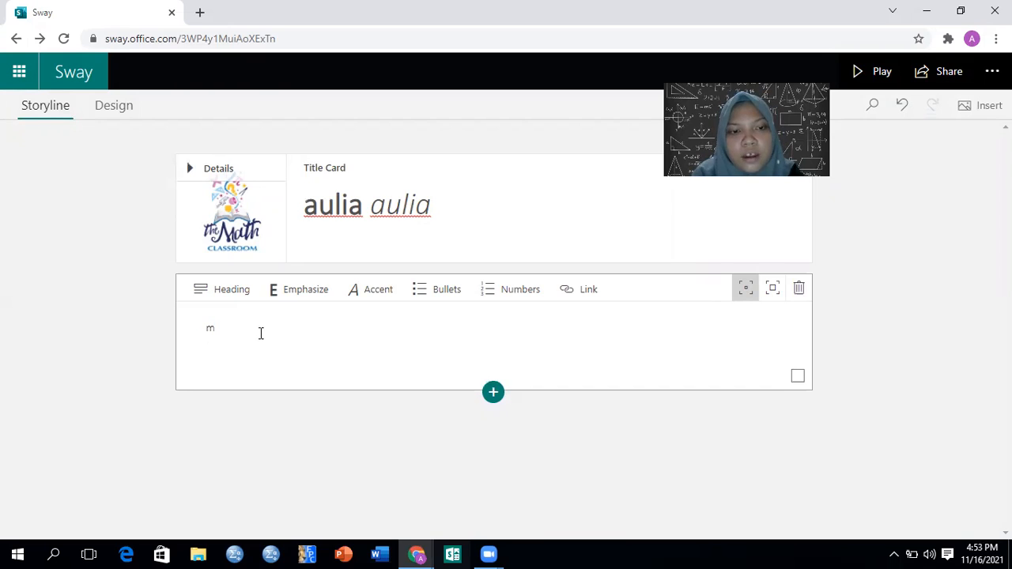
{"action": "key", "text": "BackSpace"}
{"action": "type", "text": "M"}
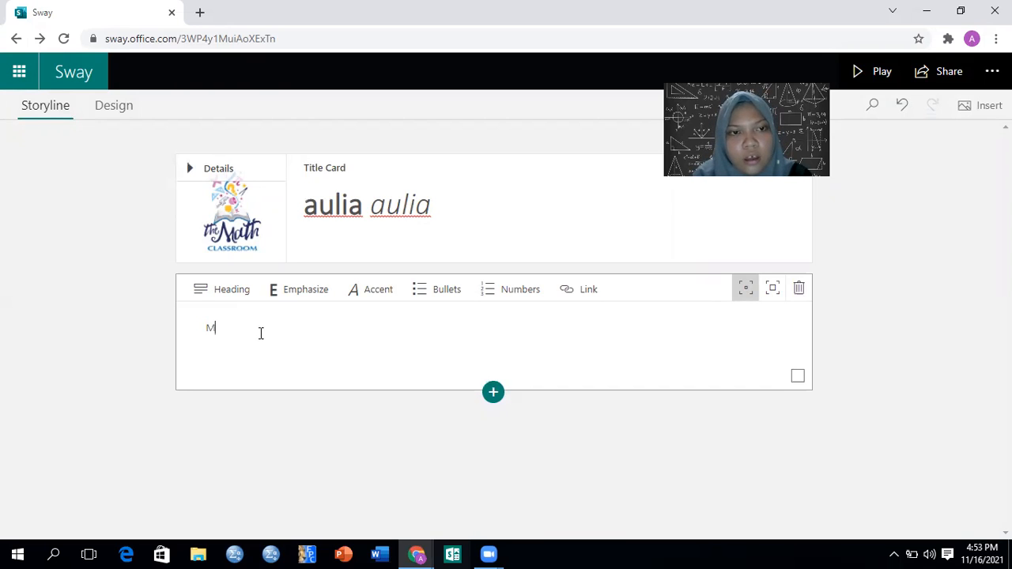
{"action": "type", "text": "EDIA PEMBELAJARAN "}
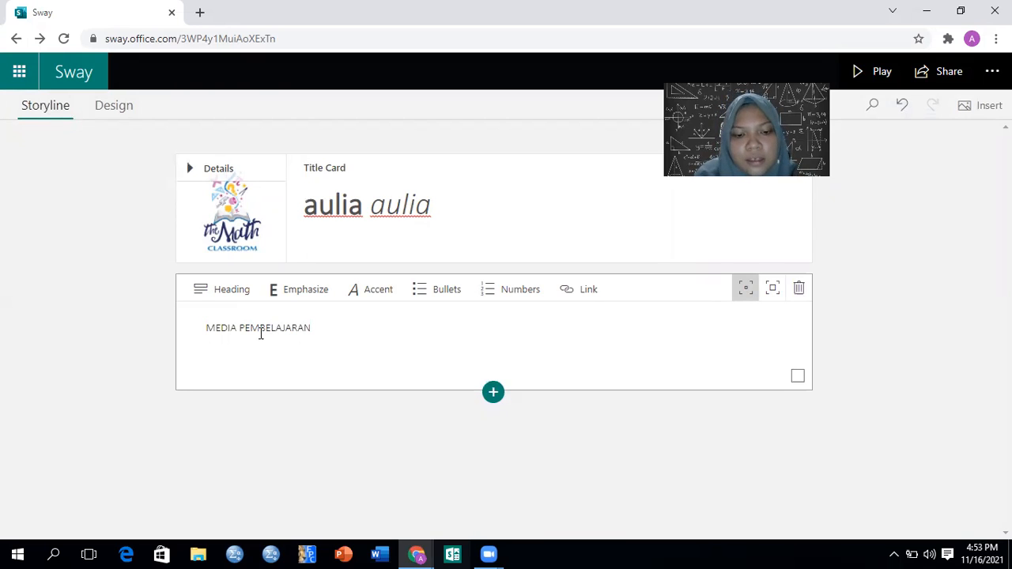
{"action": "type", "text": "BERBASIS"}
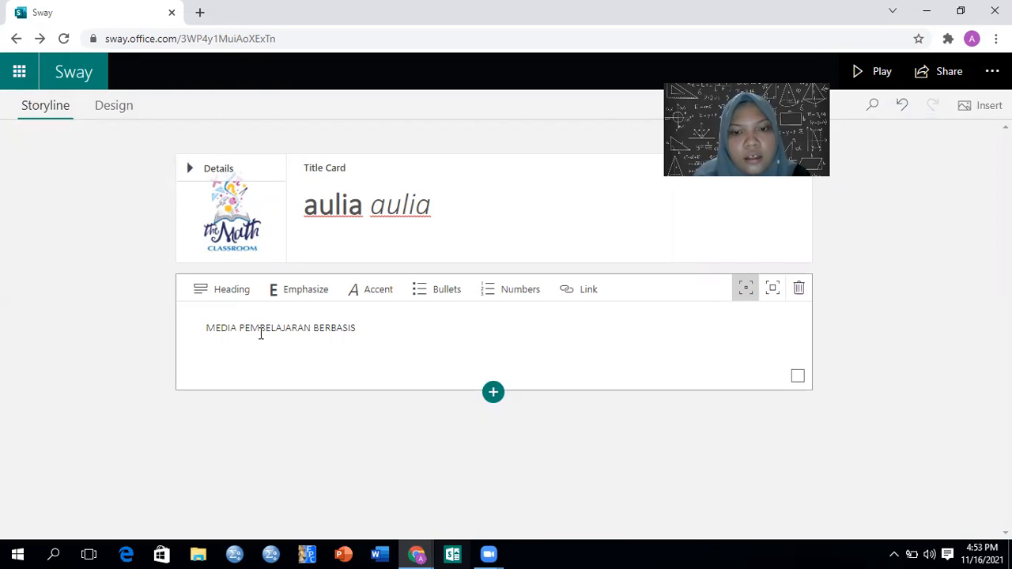
{"action": "type", "text": " IT "}
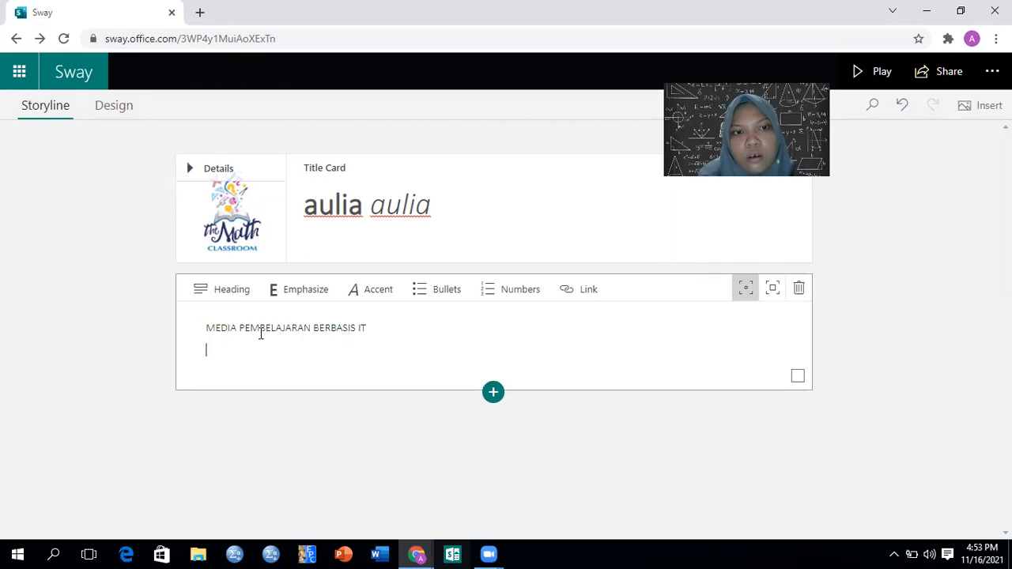
{"action": "type", "text": "LOG"}
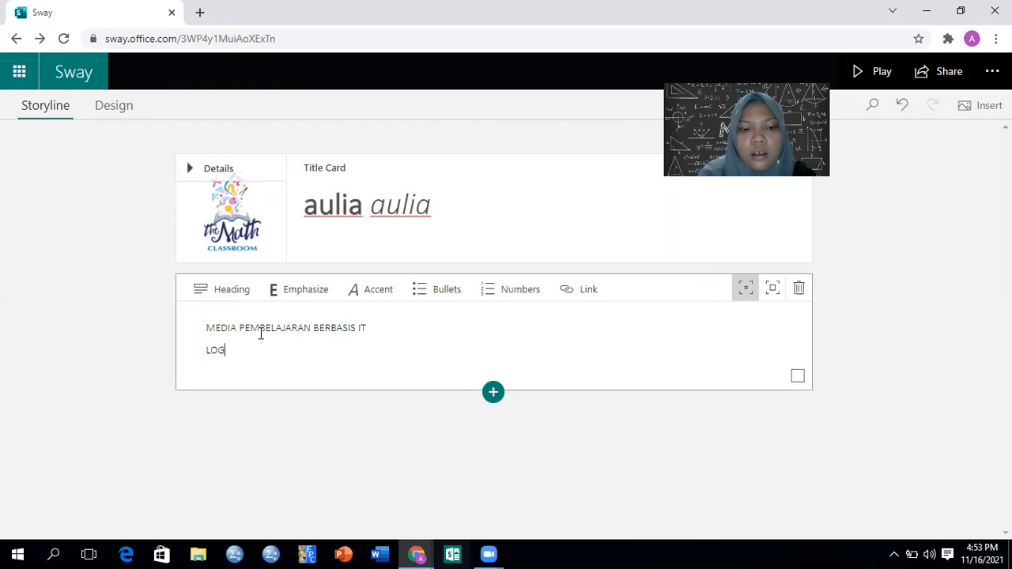
{"action": "type", "text": "ARIM"}
Add the lines "LOGARITMA" and "KALKULUS" beneath the first line of the text card
{"action": "key", "text": "BackSpace"}
{"action": "key", "text": "BackSpace"}
{"action": "type", "text": "ITMA"}
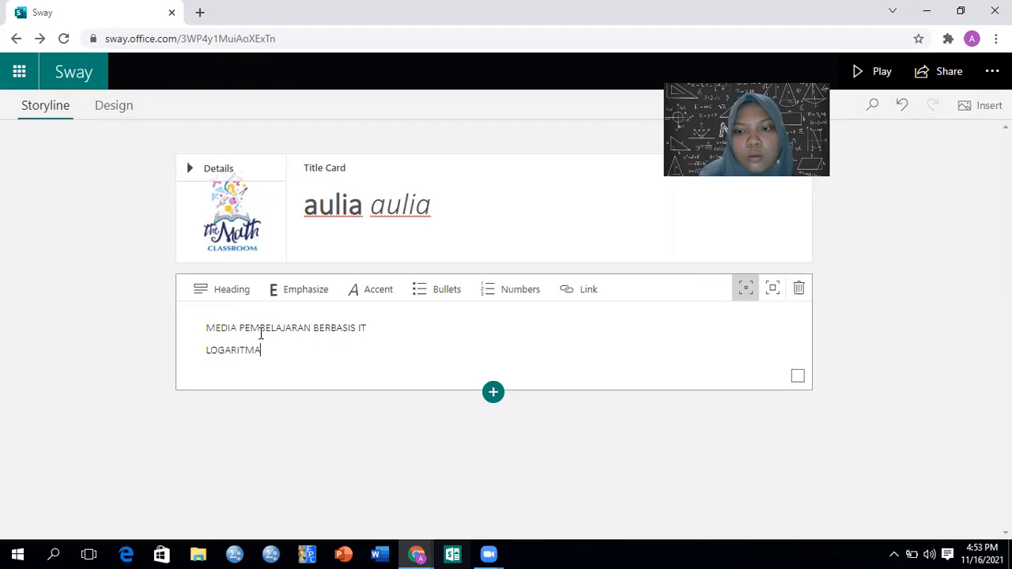
{"action": "key", "text": "Return"}
{"action": "type", "text": "KA"}
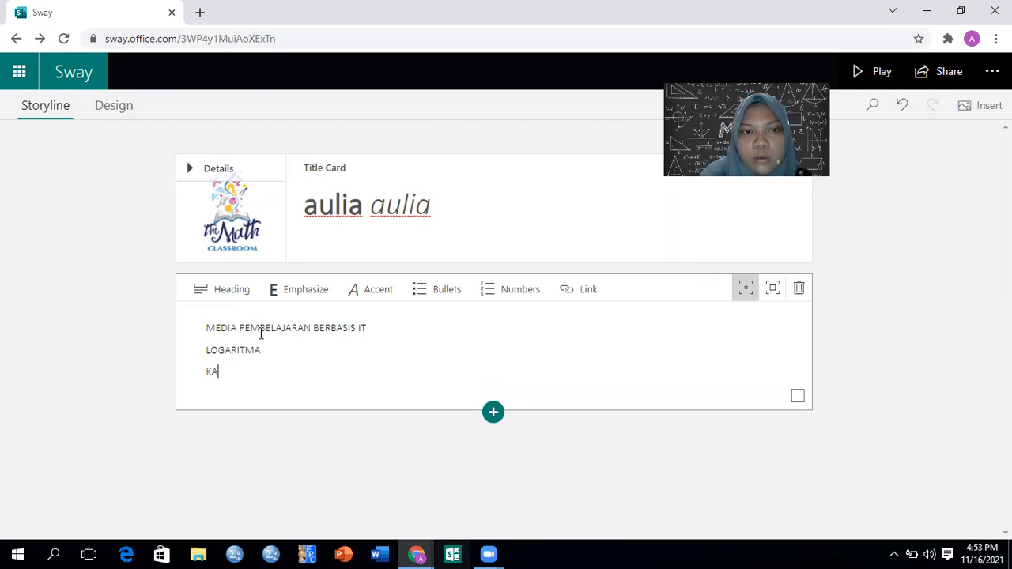
{"action": "type", "text": "LKULUS"}
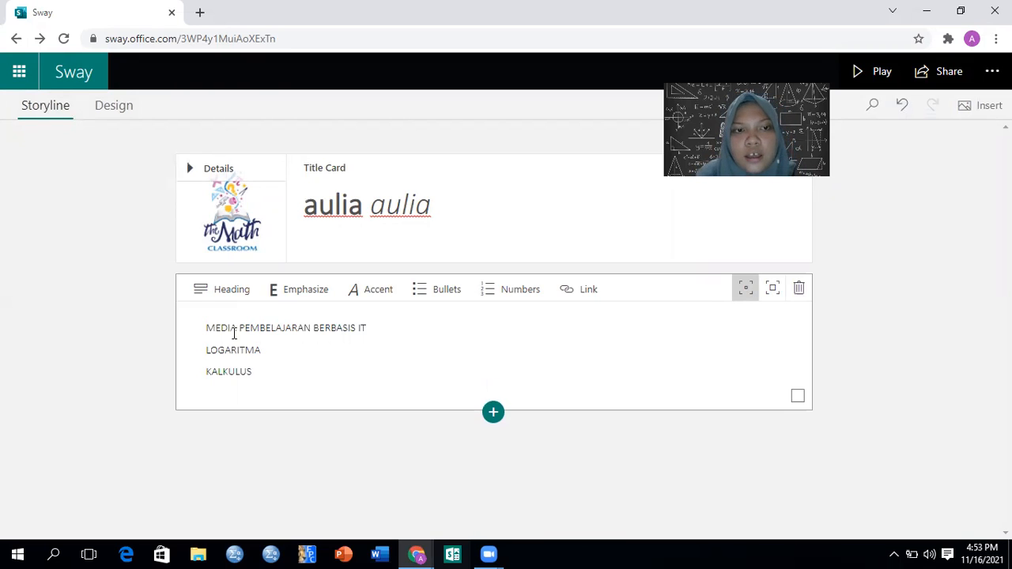
Format all three lines of the text card as emphasized, accented, bulleted text
{"action": "left_click_drag", "start_coordinate": [206, 326], "coordinate": [255, 371]}
{"action": "left_click", "coordinate": [297, 293]}
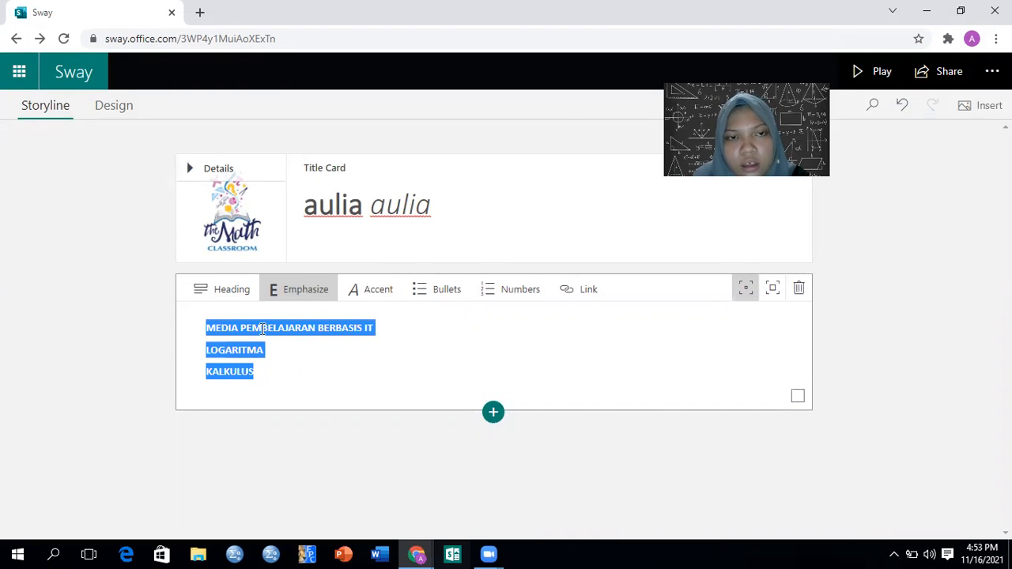
{"action": "left_click", "coordinate": [378, 292]}
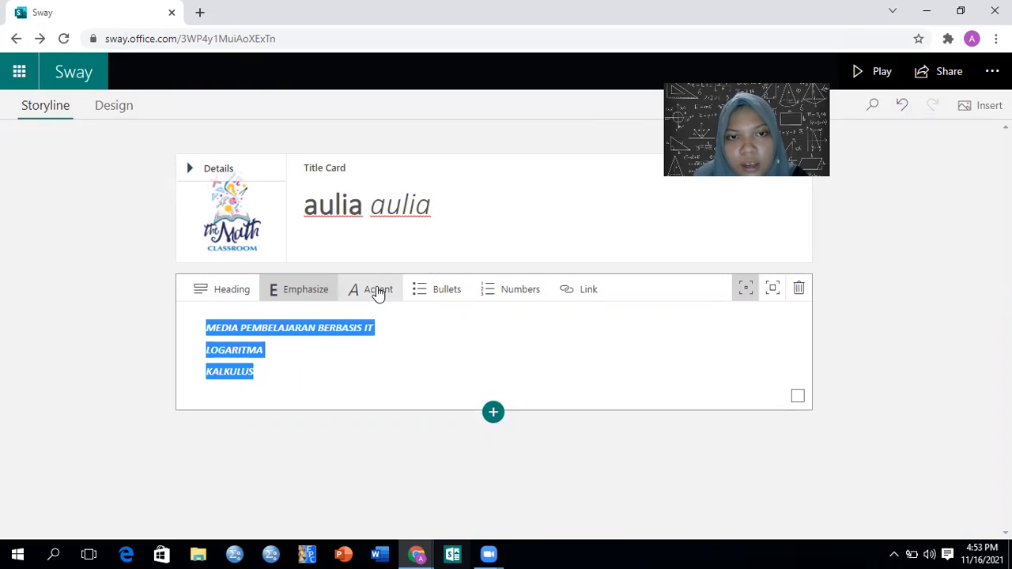
{"action": "left_click", "coordinate": [433, 292]}
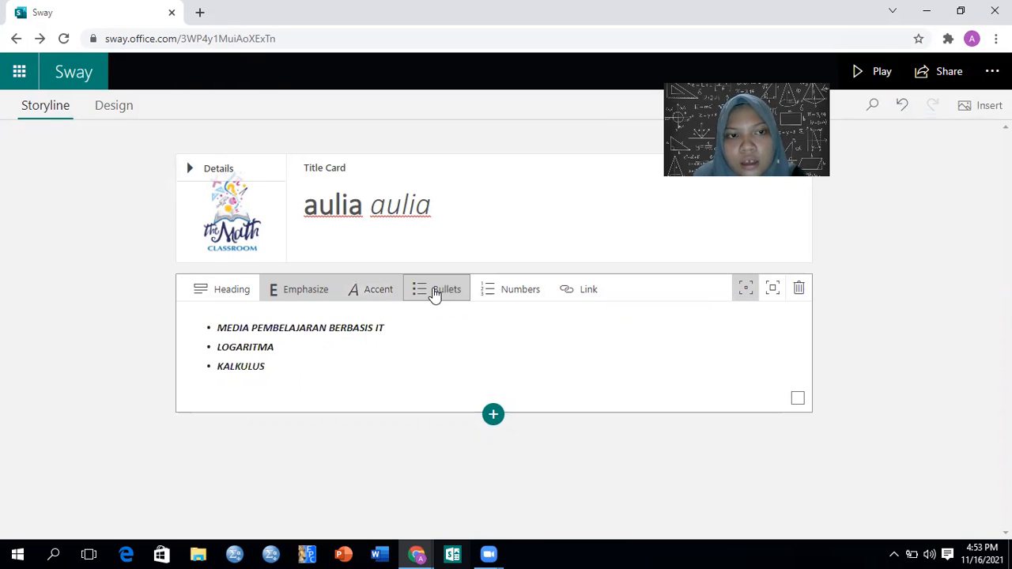
Try numbering the line "MEDIA PEMBELAJARAN BERBASIS IT", and turn it into a heading instead
{"action": "left_click", "coordinate": [504, 302]}
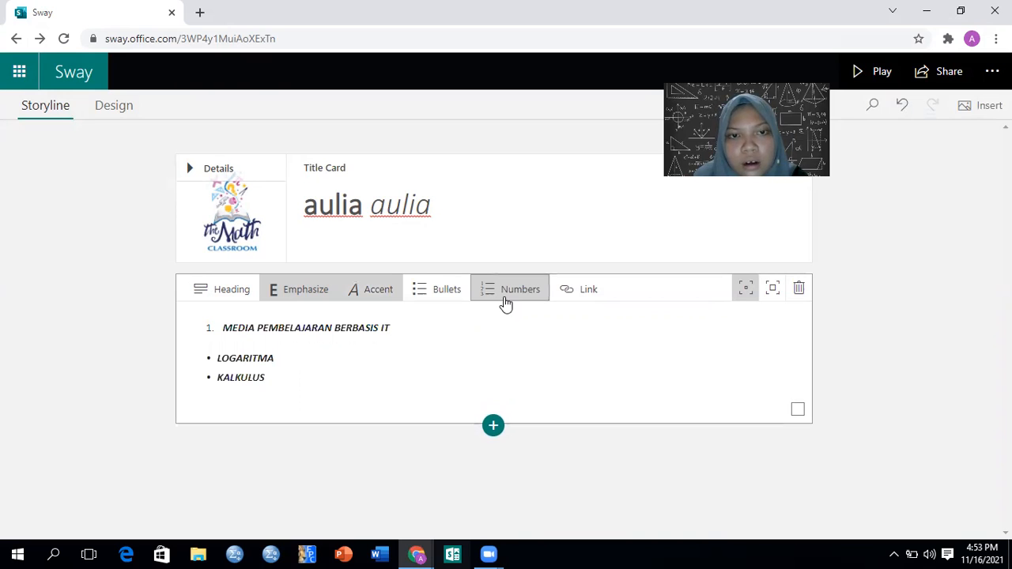
{"action": "left_click", "coordinate": [447, 291]}
{"action": "left_click", "coordinate": [242, 292]}
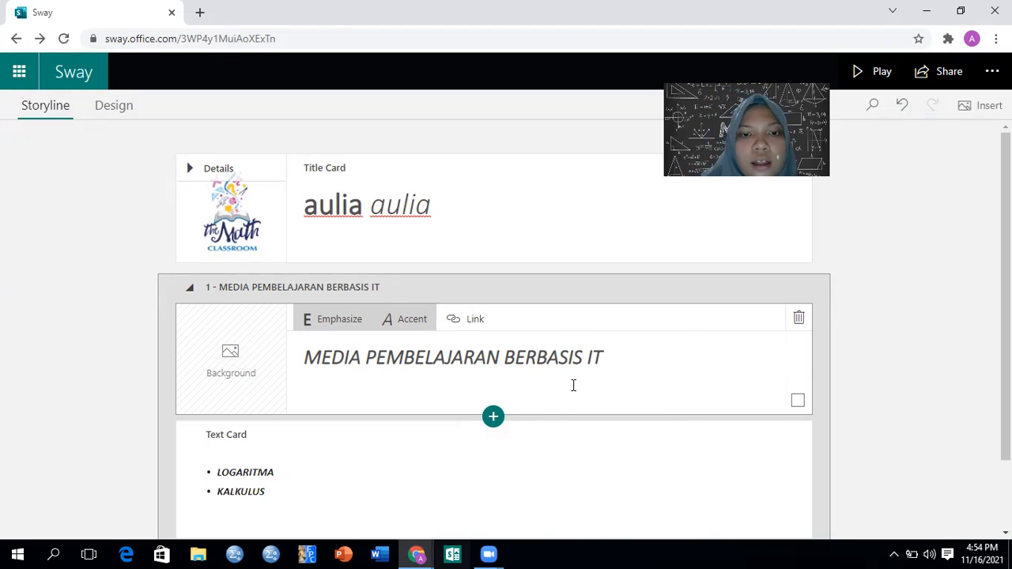
Insert an image card below the heading card and browse the suggested images for "MEDIA PEMBELAJARAN BERBASIS IT"
{"action": "left_click", "coordinate": [498, 421]}
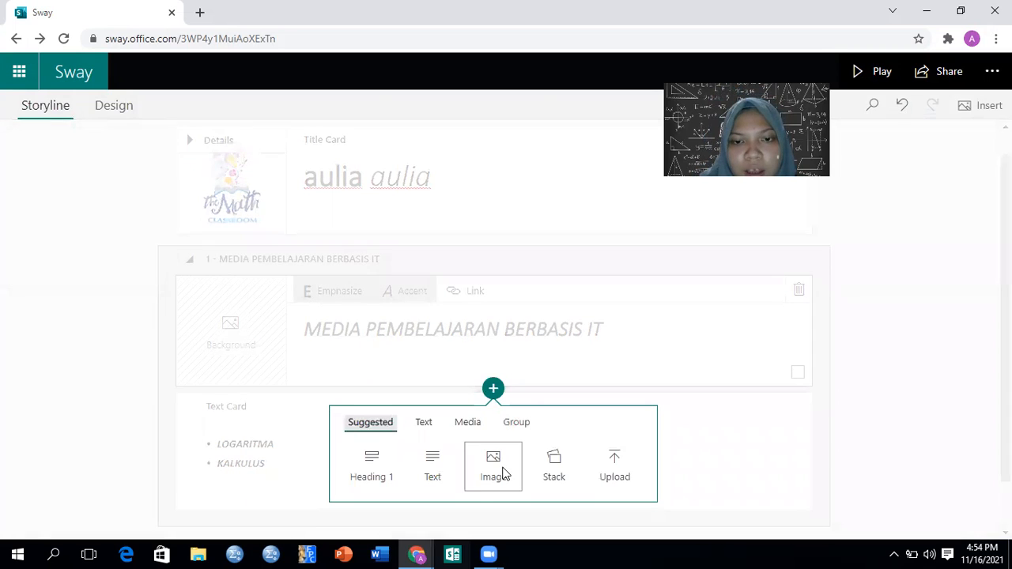
{"action": "left_click", "coordinate": [501, 473]}
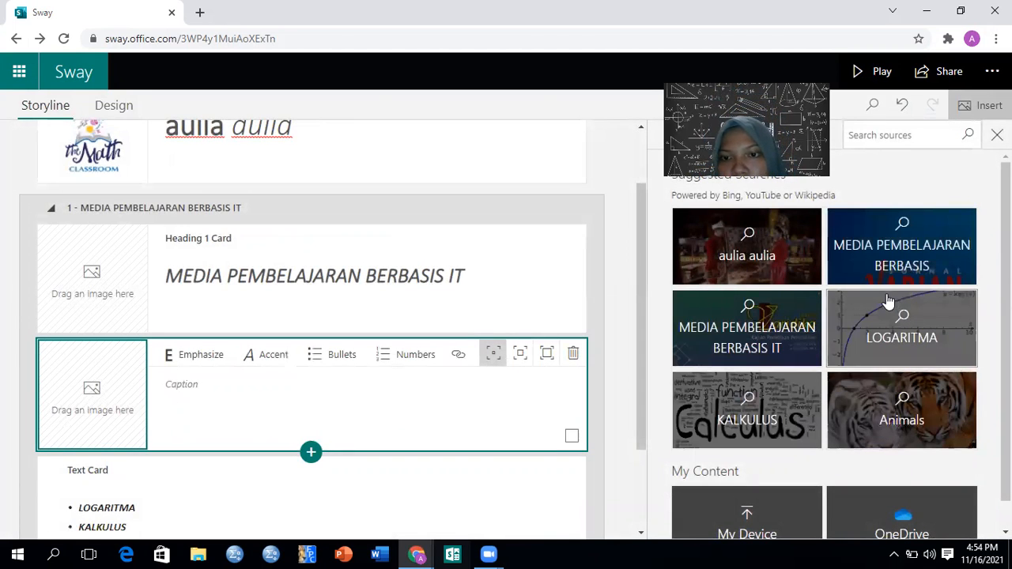
{"action": "left_click", "coordinate": [779, 351]}
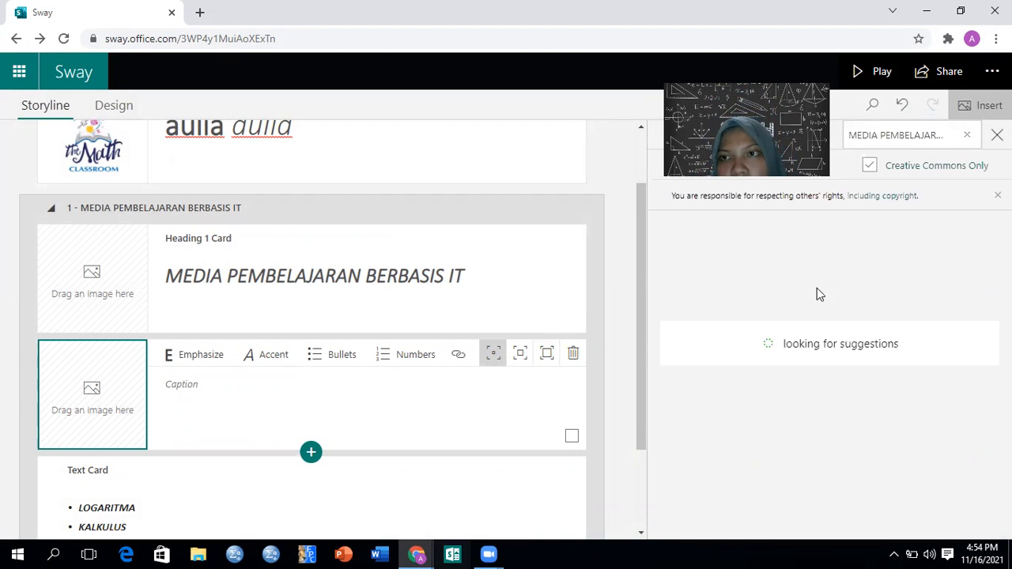
{"action": "left_click", "coordinate": [968, 136]}
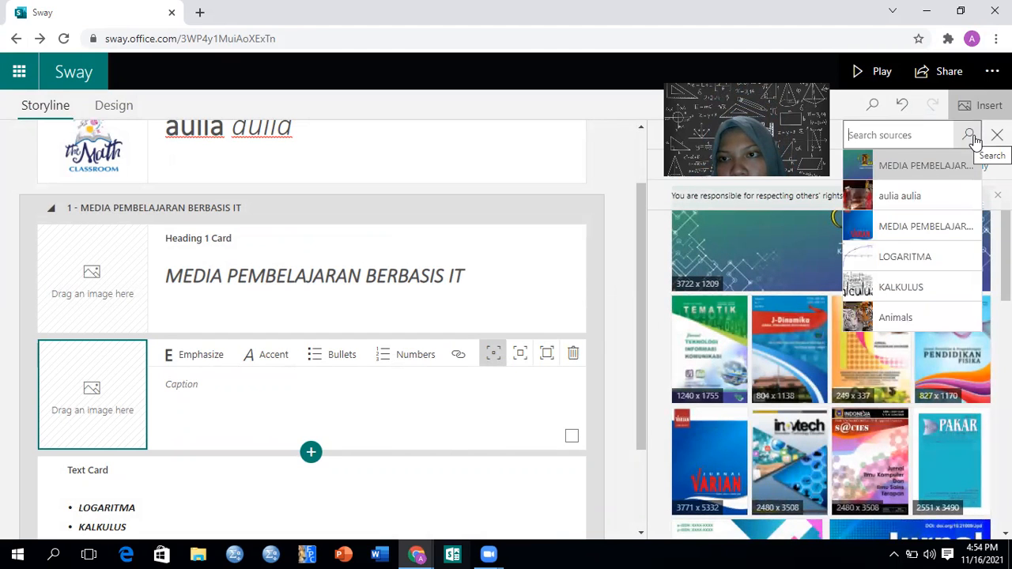
Search the suggested term LOGARITMA and add the 315 x 221 log(x) graph to the image card
{"action": "left_click", "coordinate": [949, 256]}
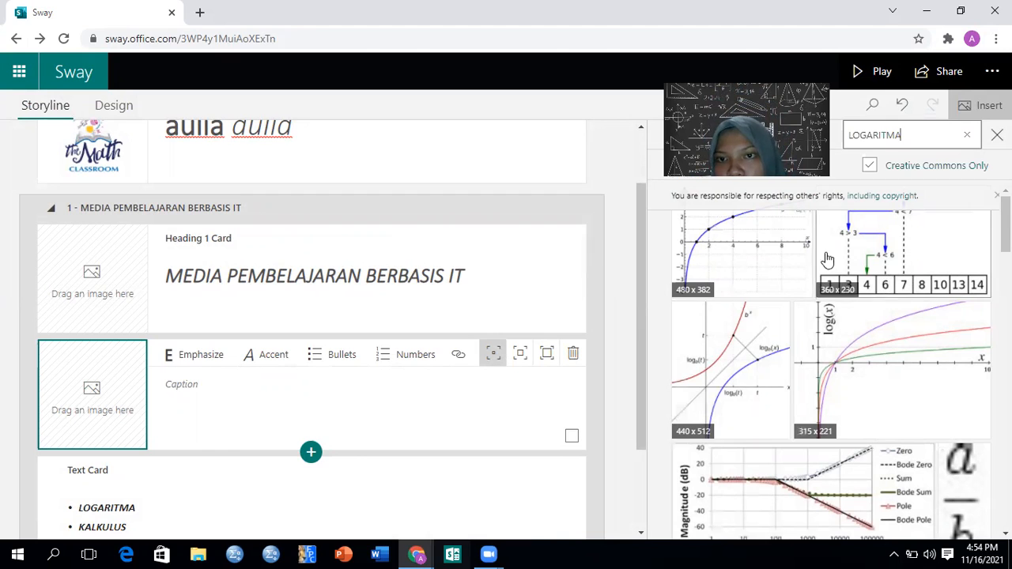
{"action": "scroll", "coordinate": [830, 375], "scroll_direction": "down", "scroll_amount": 3}
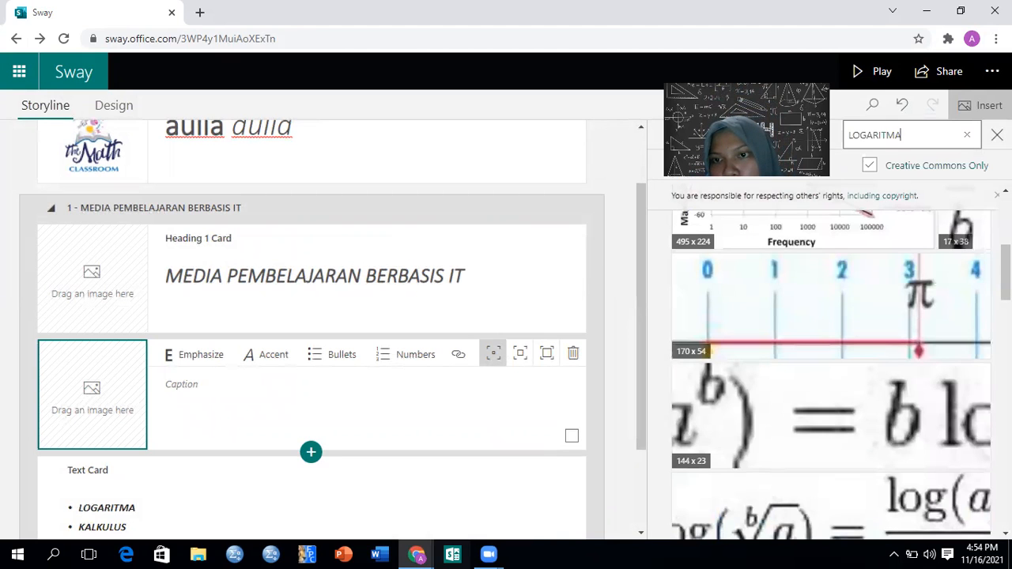
{"action": "scroll", "coordinate": [830, 375], "scroll_direction": "up", "scroll_amount": 3}
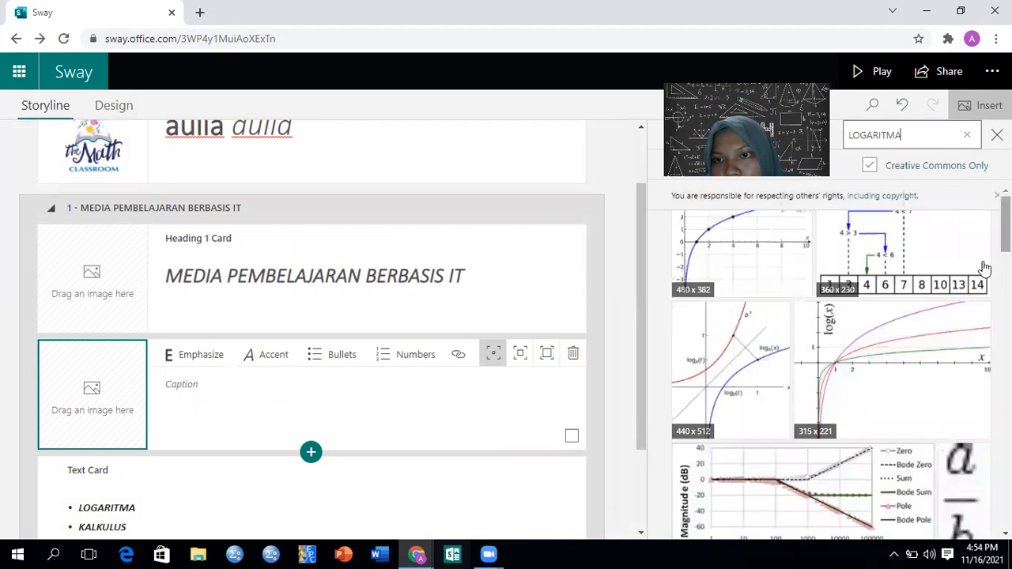
{"action": "left_click", "coordinate": [953, 327]}
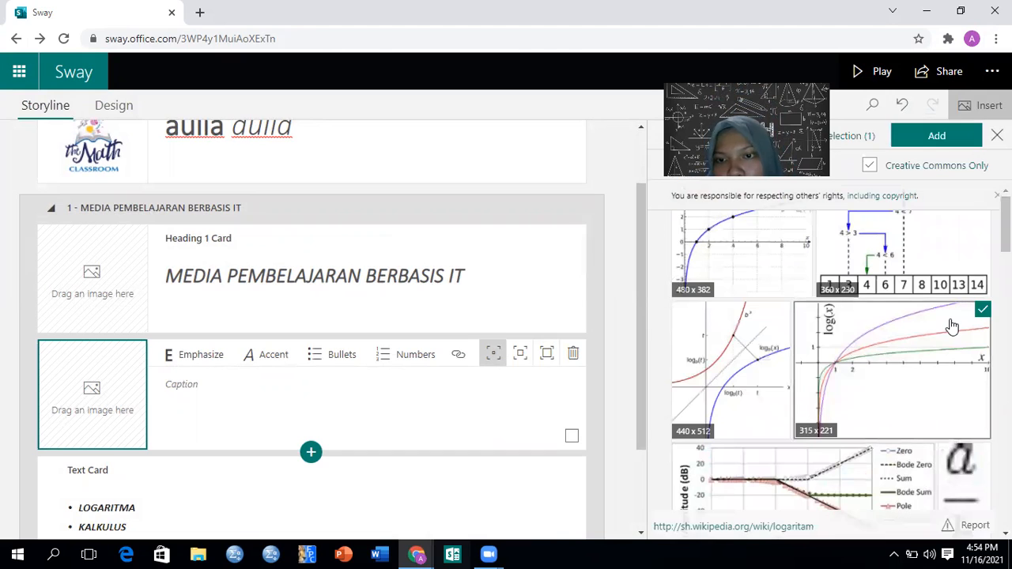
{"action": "left_click", "coordinate": [939, 137]}
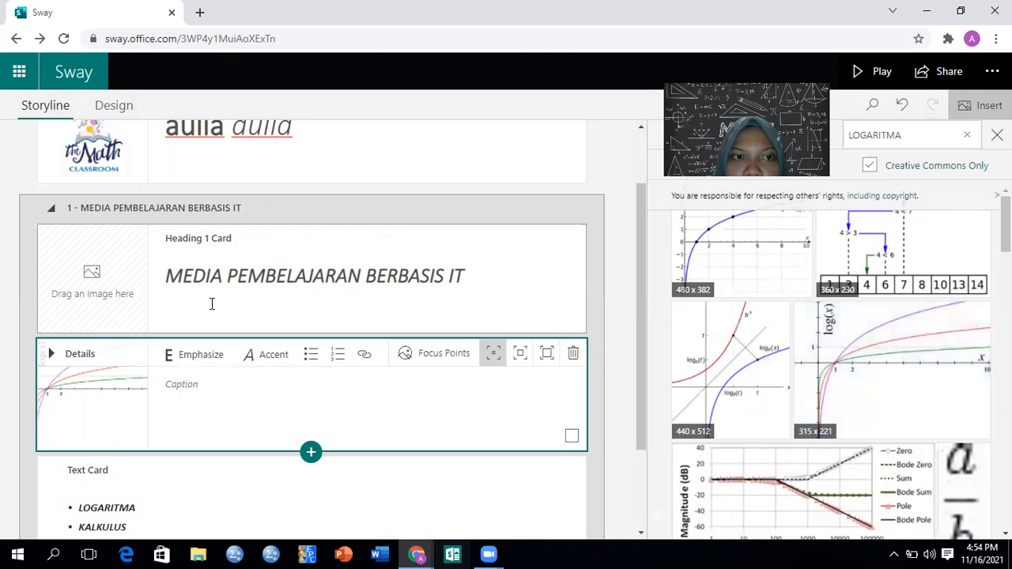
Set the orange EQUALS journal cover from the suggested "MEDIA PEMBELAJARAN" search as the background of the first heading card
{"action": "left_click", "coordinate": [122, 309]}
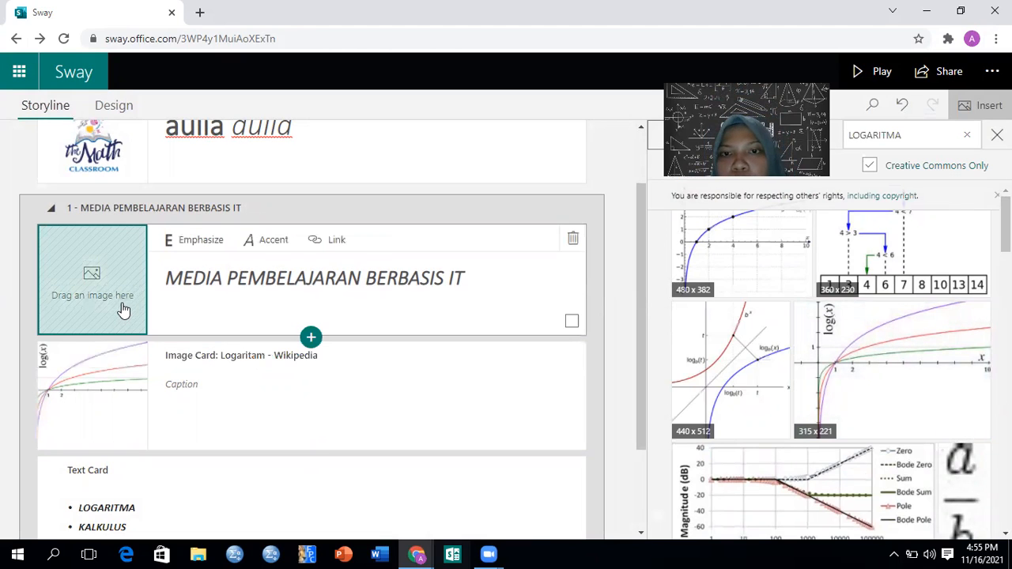
{"action": "left_click", "coordinate": [966, 135]}
{"action": "left_click", "coordinate": [953, 259]}
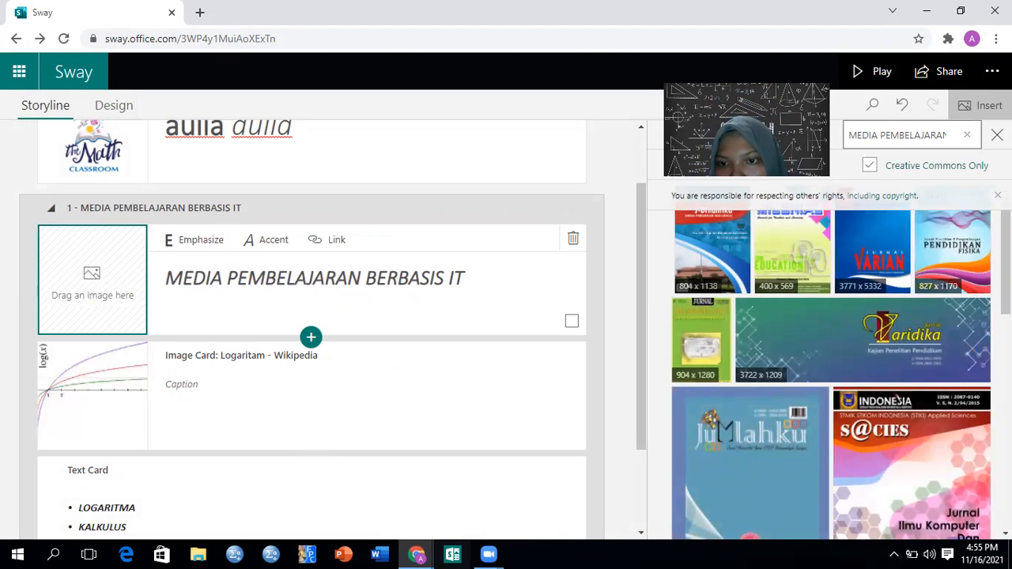
{"action": "scroll", "coordinate": [830, 376], "scroll_direction": "down", "scroll_amount": 1}
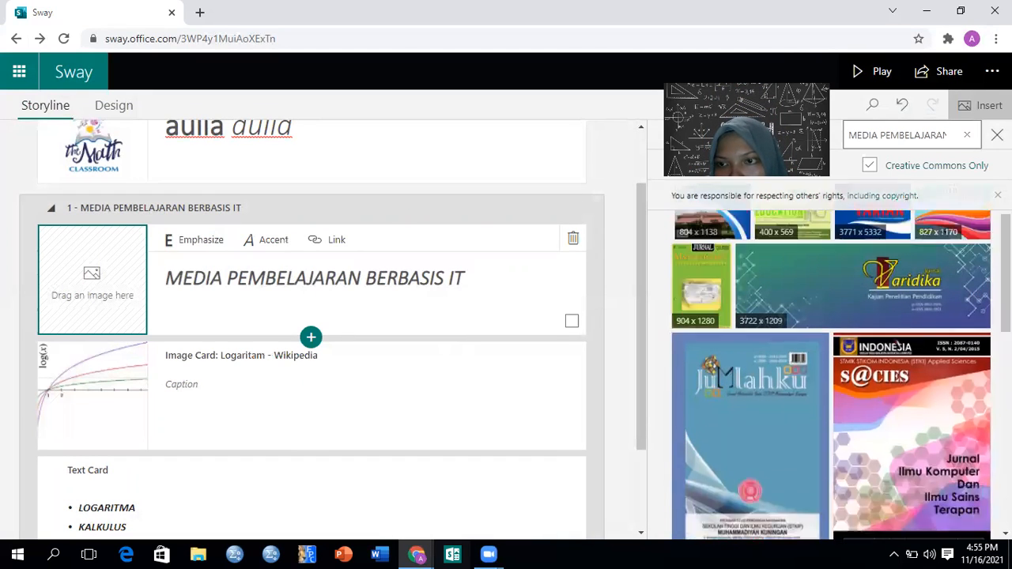
{"action": "scroll", "coordinate": [830, 474], "scroll_direction": "down", "scroll_amount": 3}
{"action": "scroll", "coordinate": [830, 474], "scroll_direction": "down", "scroll_amount": 4}
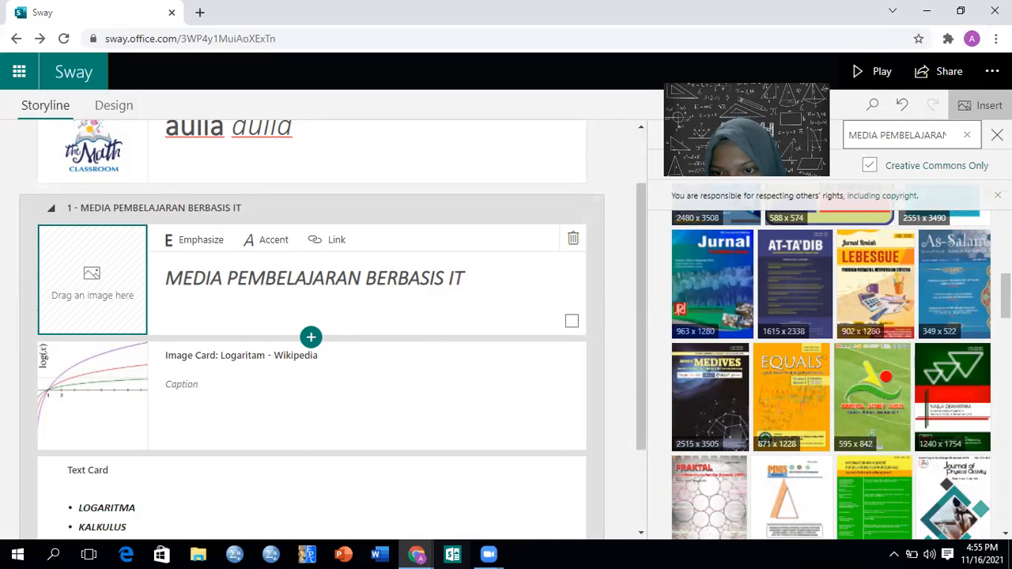
{"action": "left_click", "coordinate": [799, 406]}
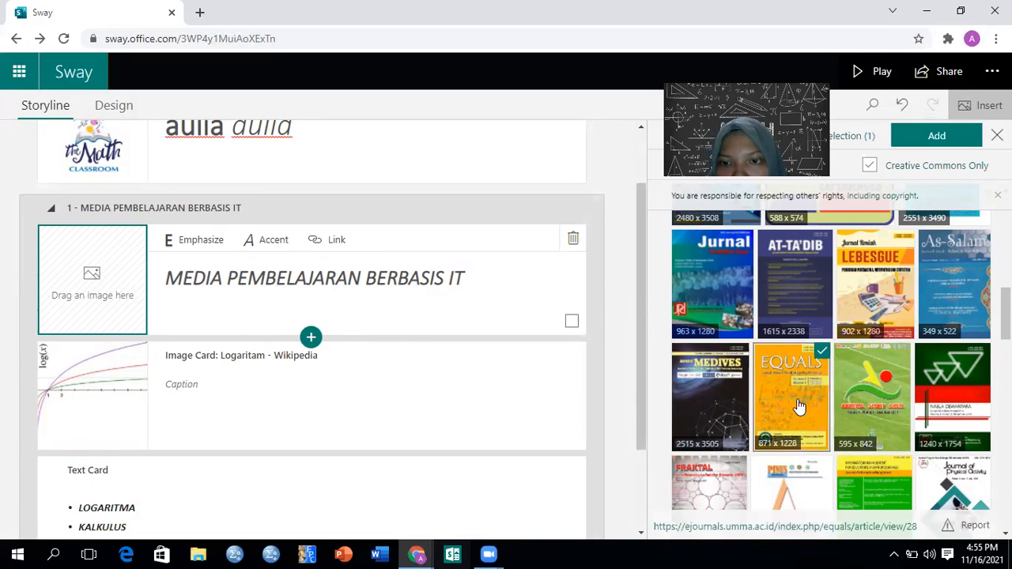
{"action": "left_click", "coordinate": [938, 141]}
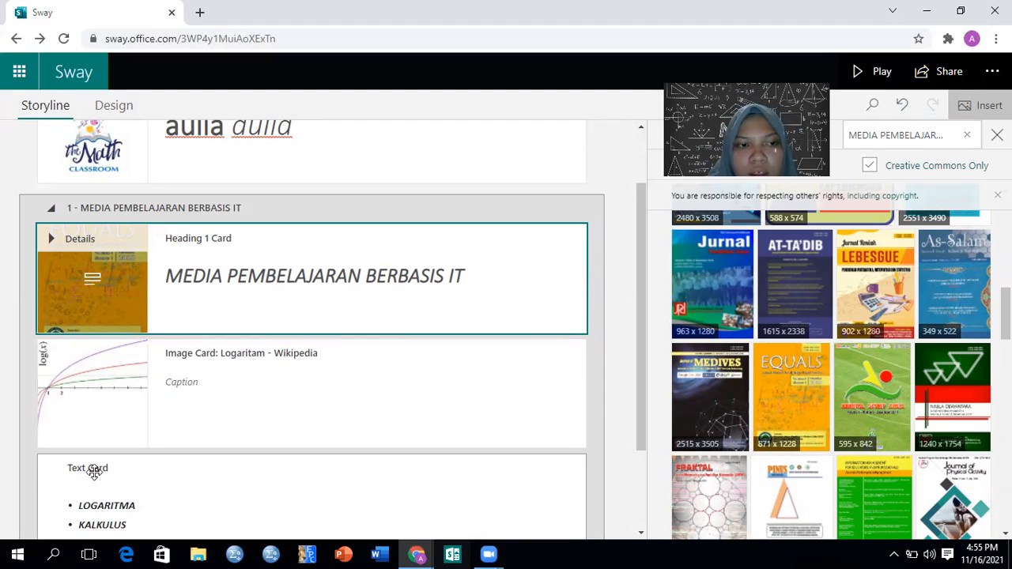
Turn the KALKULUS bullet into a heading and set the 1600 x 936 Calculus word cloud from the suggested KALKULUS search as its background
{"action": "double_click", "coordinate": [82, 525]}
{"action": "left_click", "coordinate": [88, 468]}
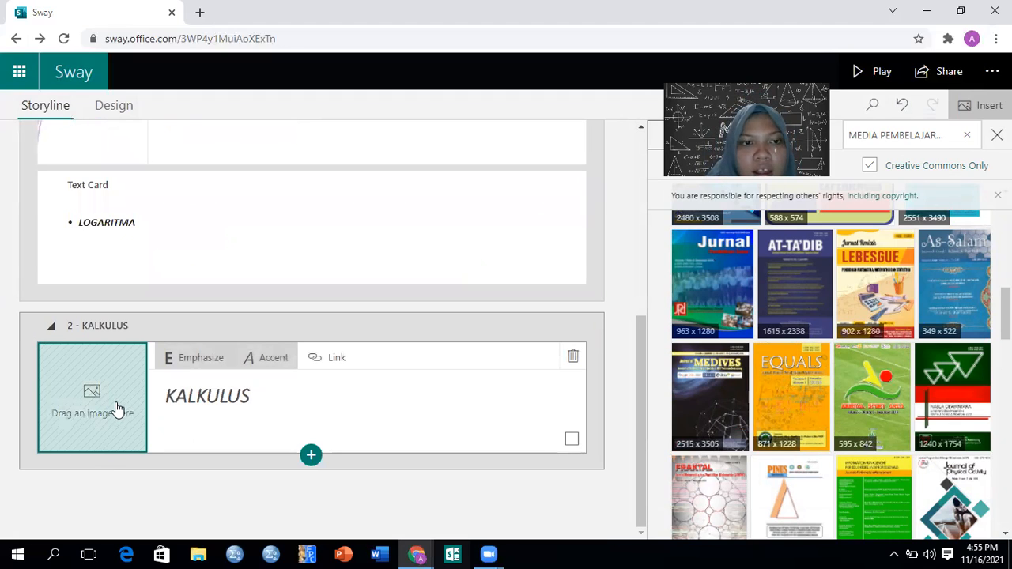
{"action": "left_click", "coordinate": [117, 408]}
{"action": "left_click", "coordinate": [962, 139]}
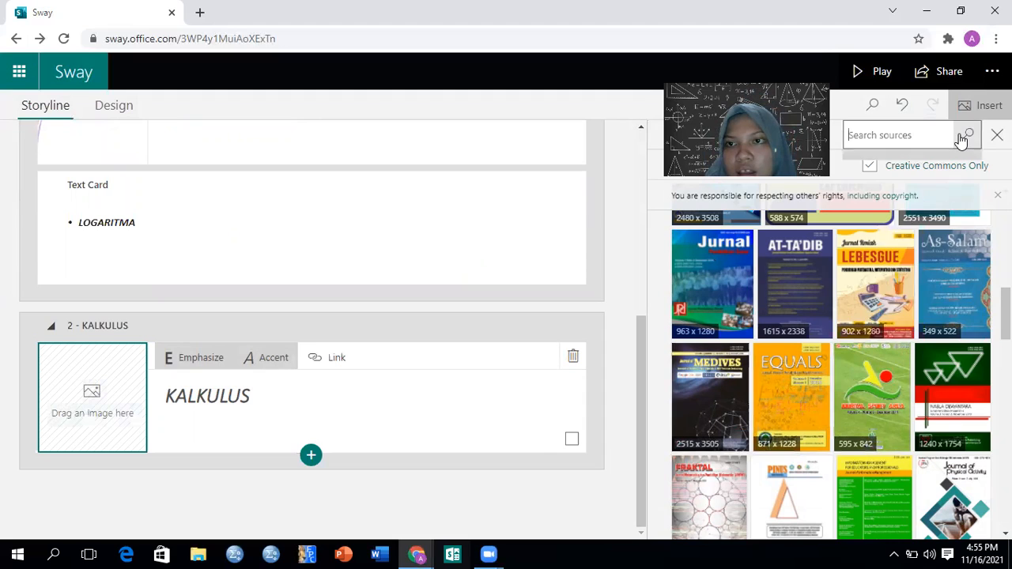
{"action": "left_click", "coordinate": [935, 204]}
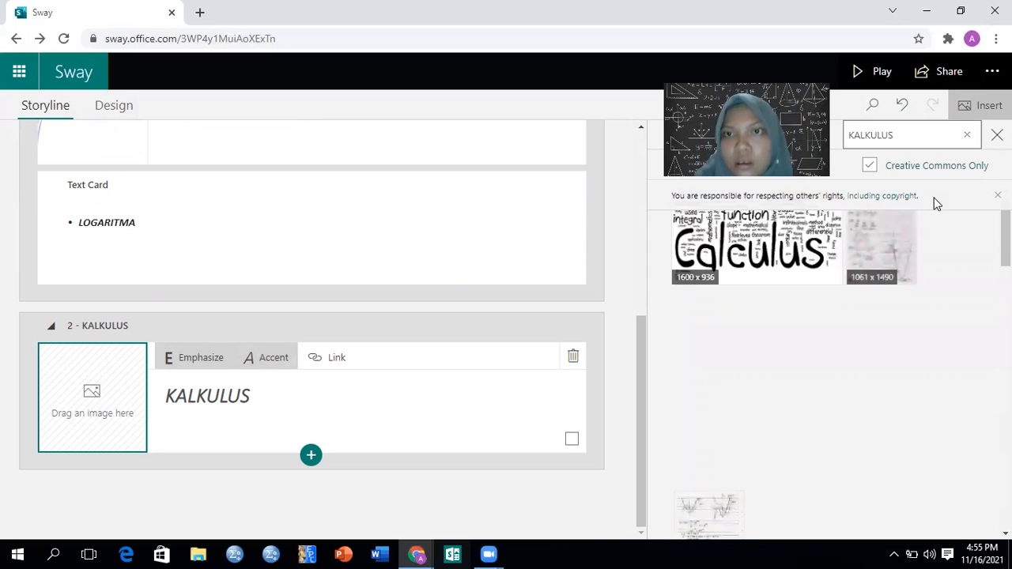
{"action": "left_click", "coordinate": [769, 250]}
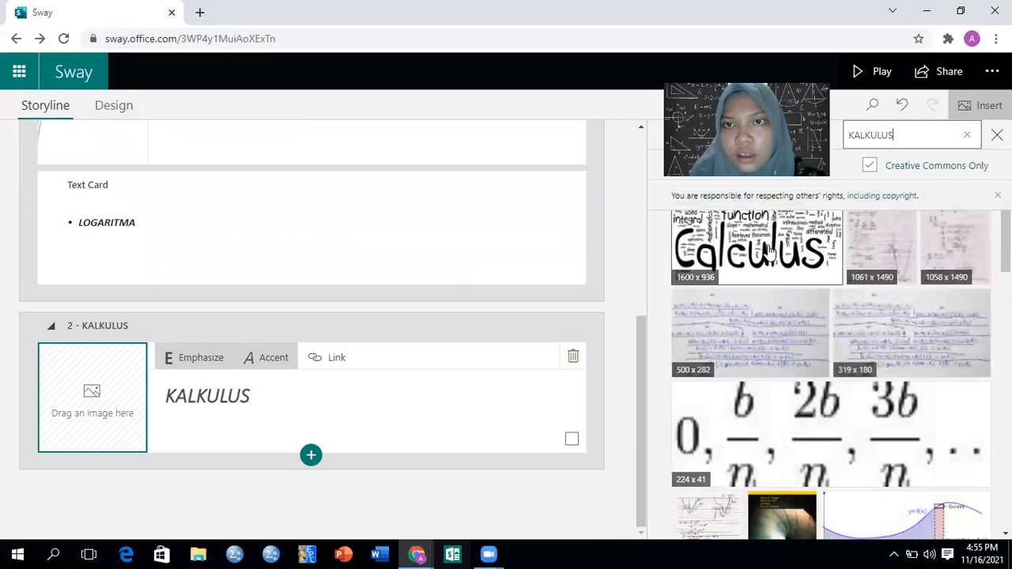
Look through the other KALKULUS image results and review the storyline cards from the title to the KALKULUS heading
{"action": "left_click", "coordinate": [936, 137]}
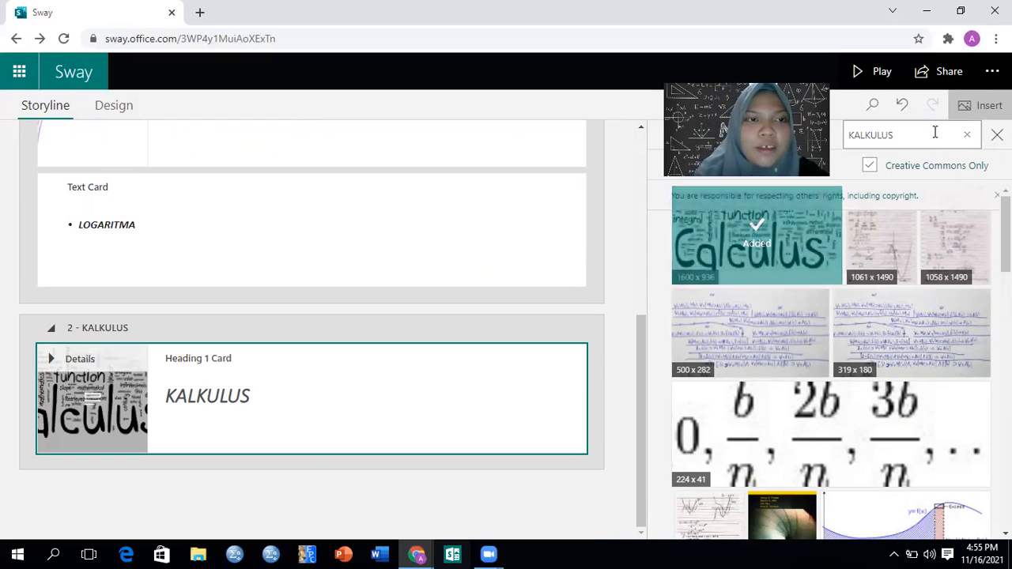
{"action": "scroll", "coordinate": [830, 372], "scroll_direction": "down", "scroll_amount": 10}
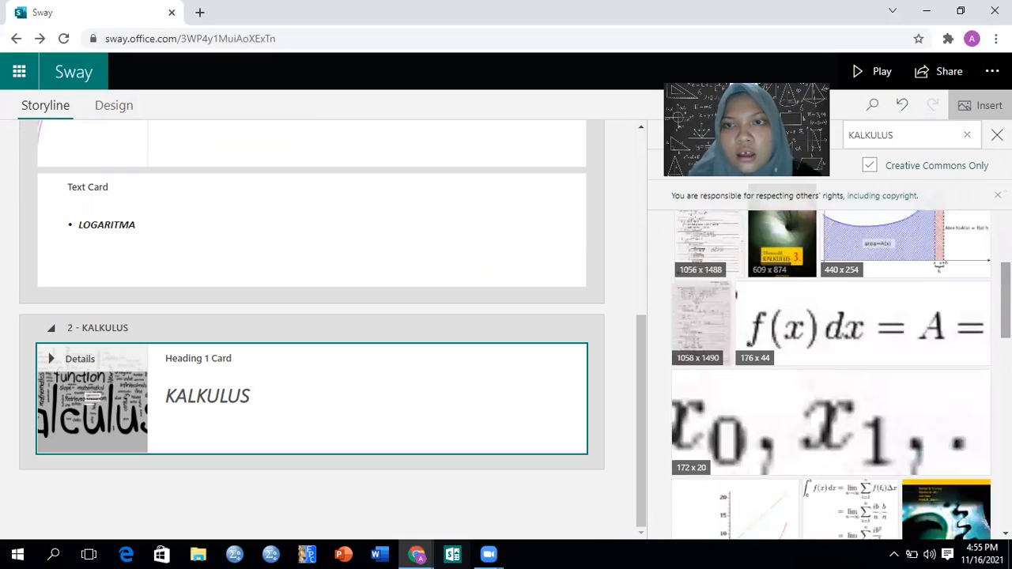
{"action": "scroll", "coordinate": [830, 371], "scroll_direction": "up", "scroll_amount": 5}
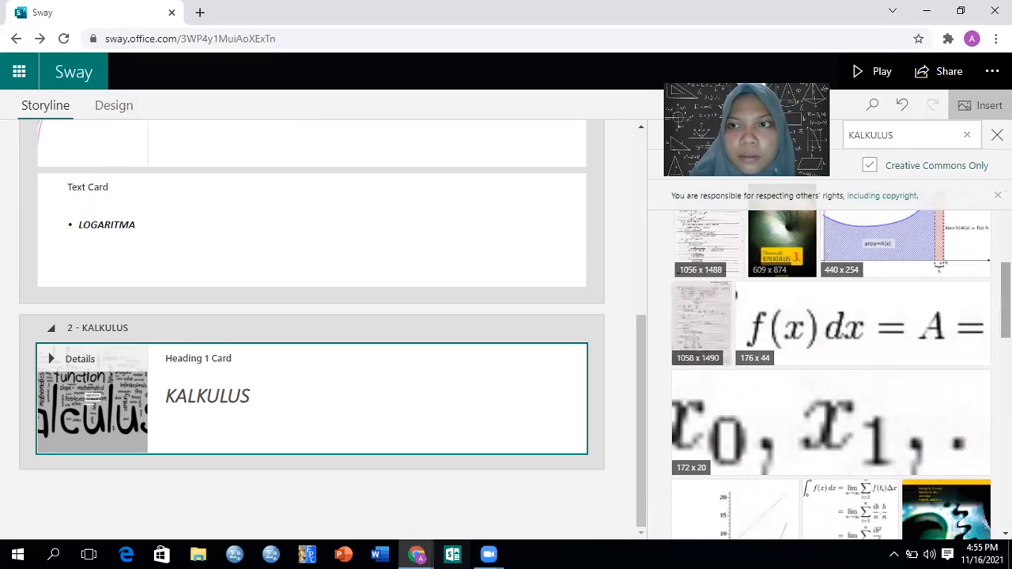
{"action": "left_click", "coordinate": [639, 190]}
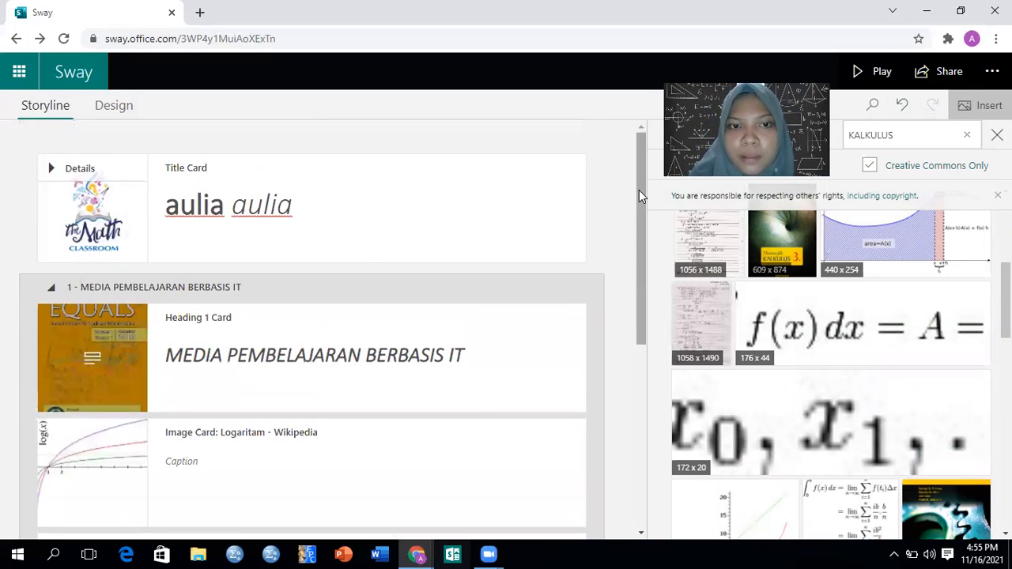
{"action": "left_click", "coordinate": [637, 402]}
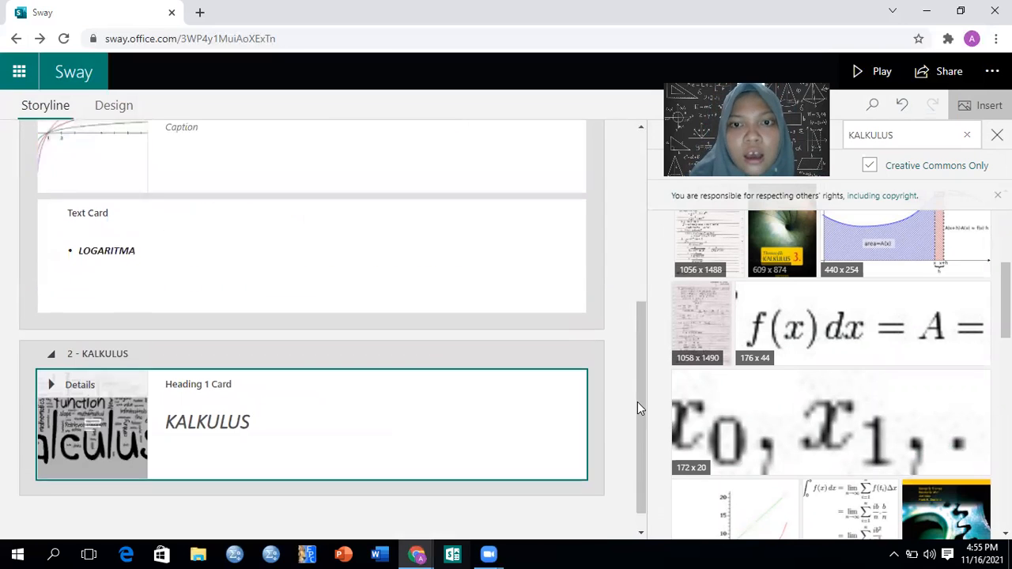
{"action": "scroll", "coordinate": [639, 239], "scroll_direction": "up", "scroll_amount": 1}
{"action": "left_click", "coordinate": [640, 242]}
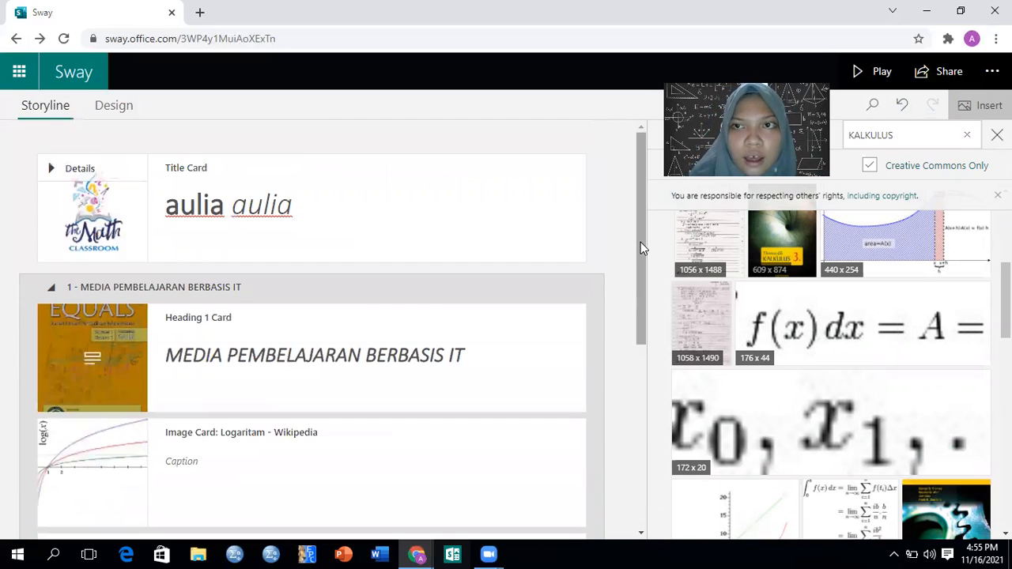
{"action": "left_click", "coordinate": [642, 385]}
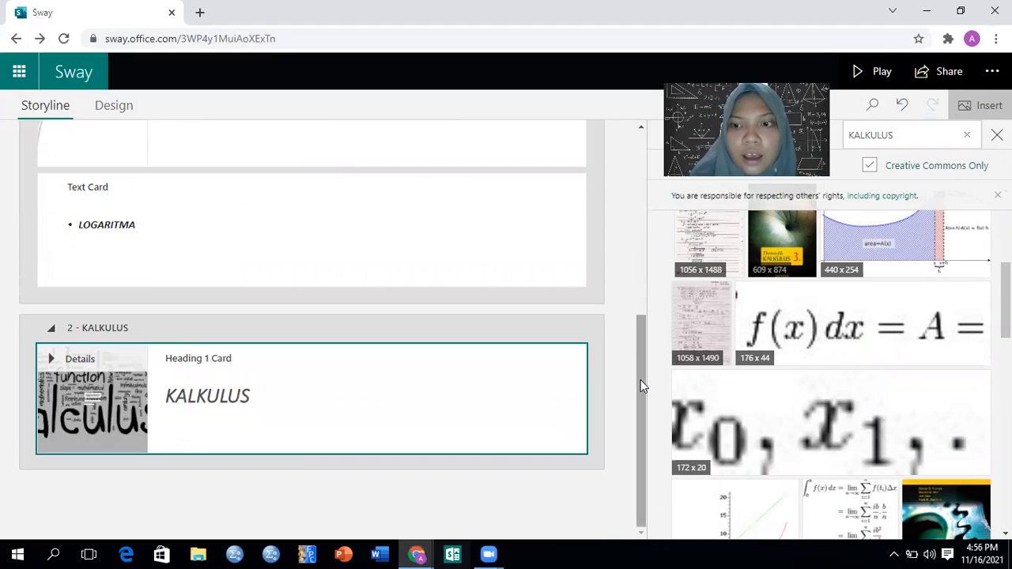
{"action": "left_click", "coordinate": [642, 267]}
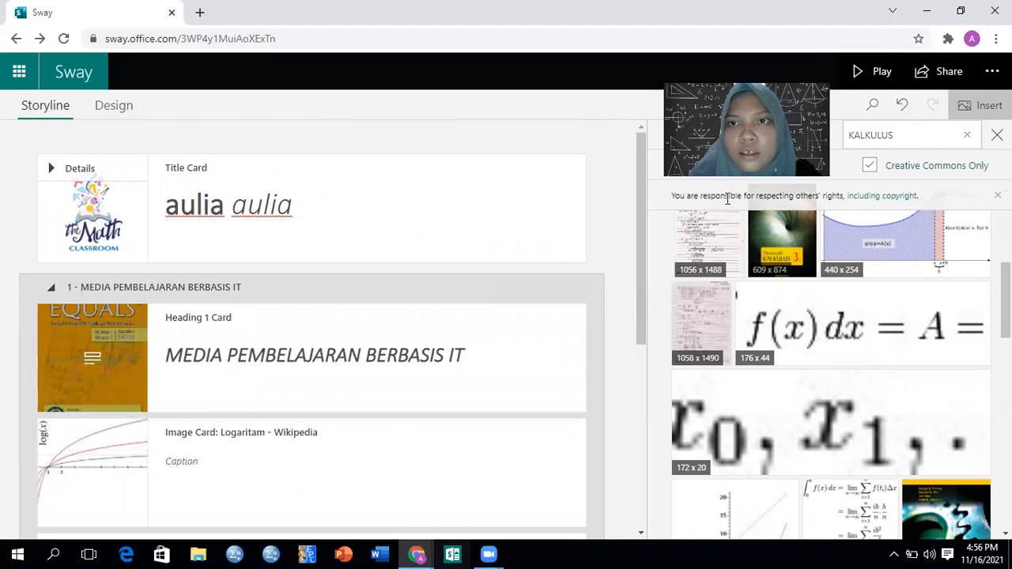
Play the presentation, advance to the MEDIA PEMBELAJARAN BERBASIS IT section and view its EQUALS cover background at full size
{"action": "left_click", "coordinate": [877, 72]}
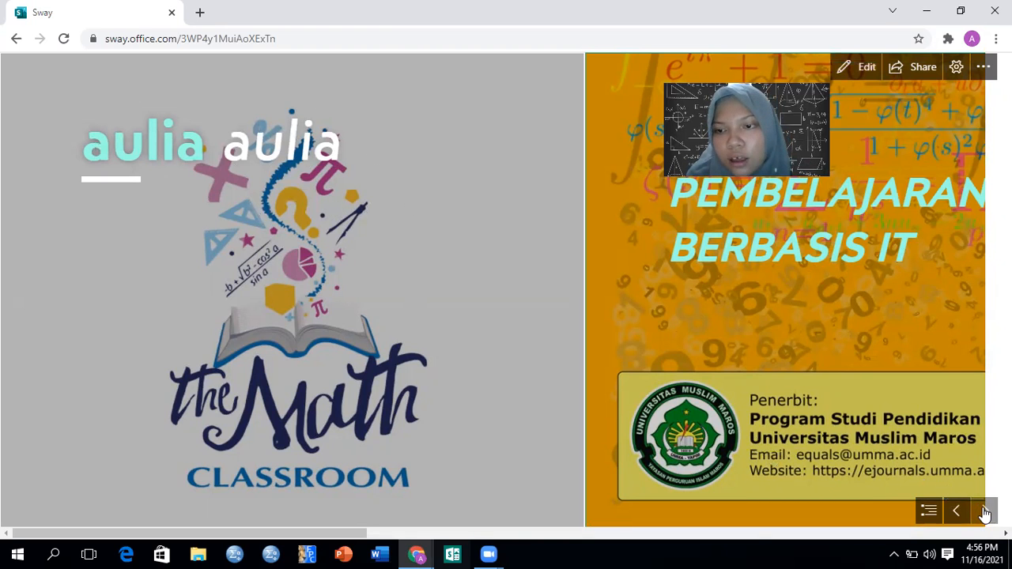
{"action": "left_click", "coordinate": [984, 511]}
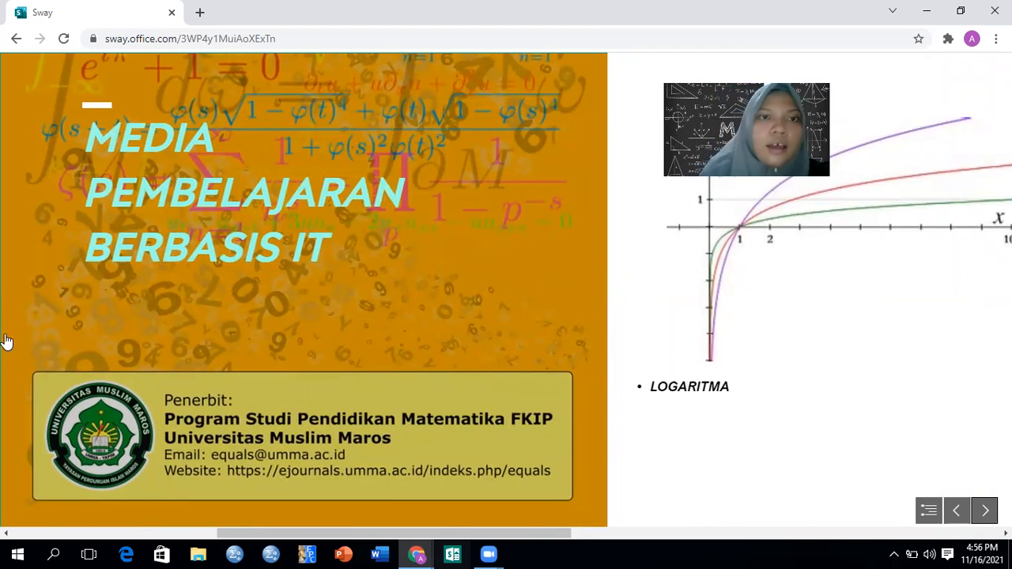
{"action": "left_click", "coordinate": [485, 473]}
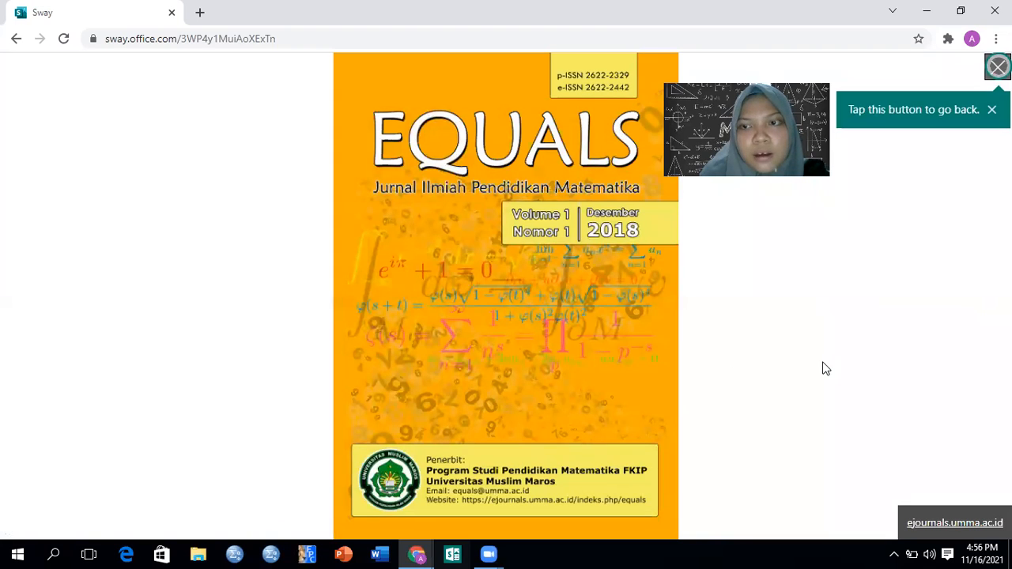
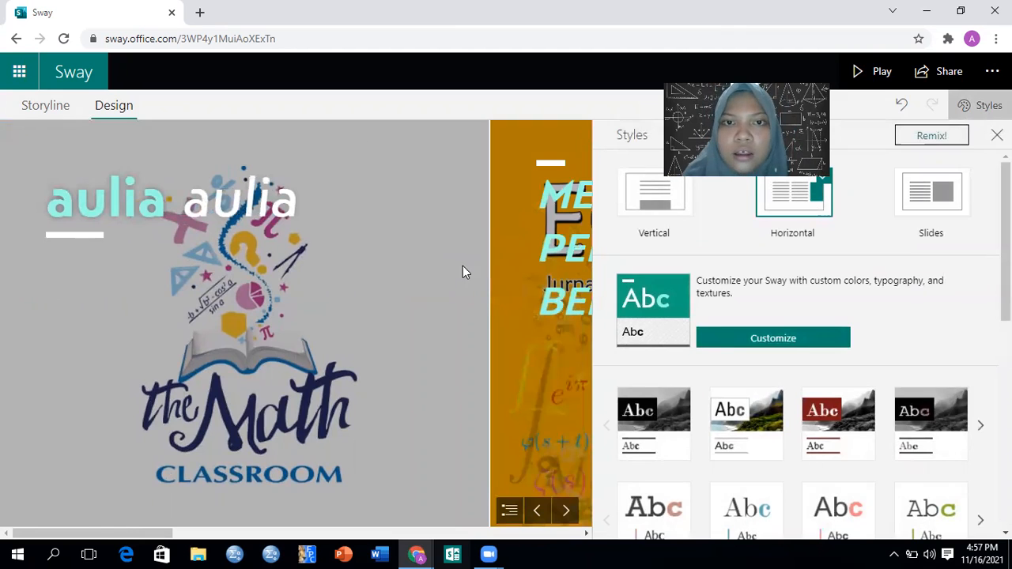
Try the style with dark red title banners and grayscale images on the whole presentation
{"action": "left_click_drag", "start_coordinate": [50, 198], "coordinate": [302, 204]}
{"action": "left_click_drag", "start_coordinate": [50, 191], "coordinate": [293, 190]}
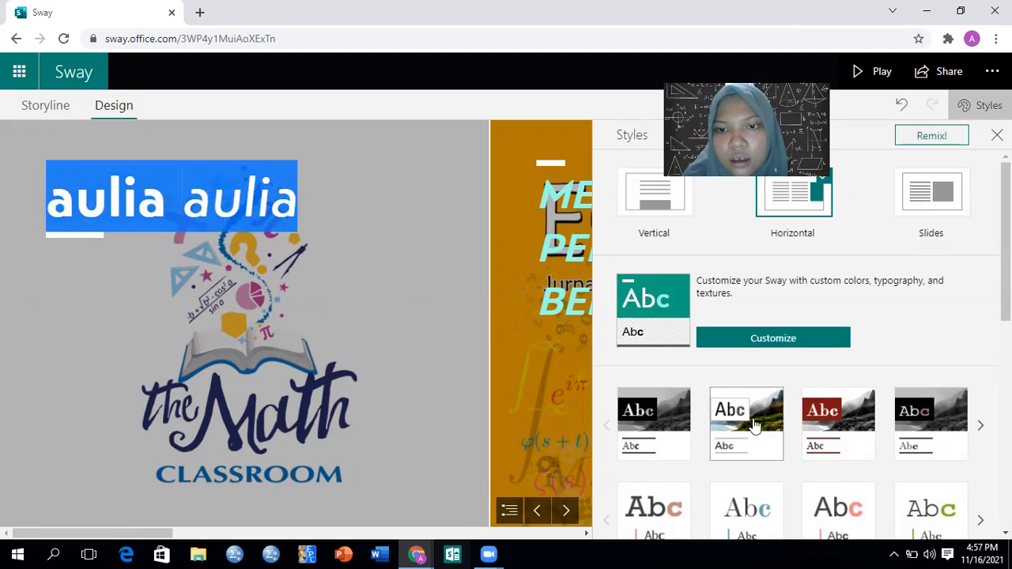
{"action": "left_click", "coordinate": [820, 429]}
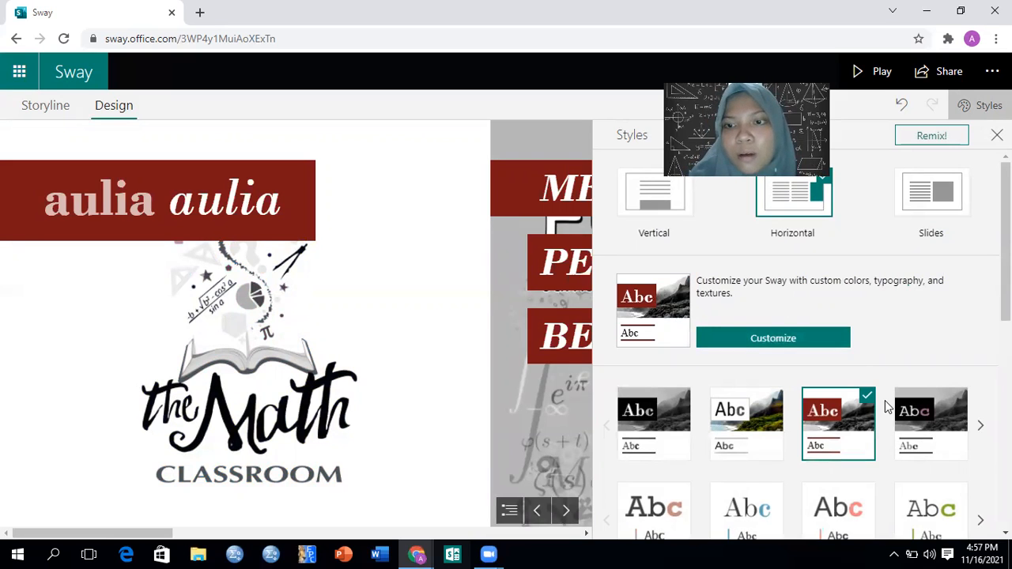
Try the white style with green accent lettering and page through the presentation to the KALKULUS section and back
{"action": "left_click", "coordinate": [916, 533]}
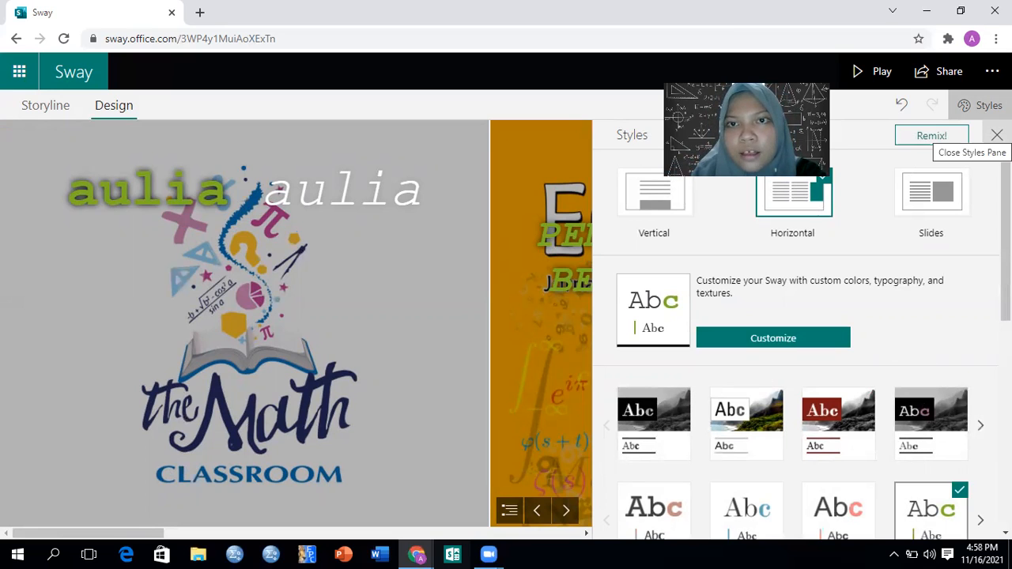
{"action": "left_click", "coordinate": [997, 136]}
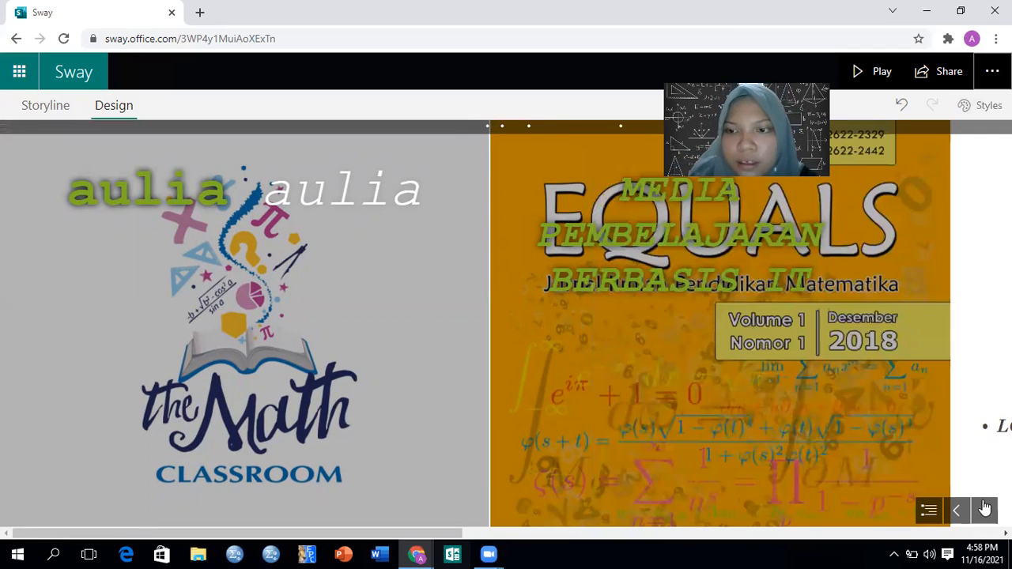
{"action": "left_click", "coordinate": [985, 509]}
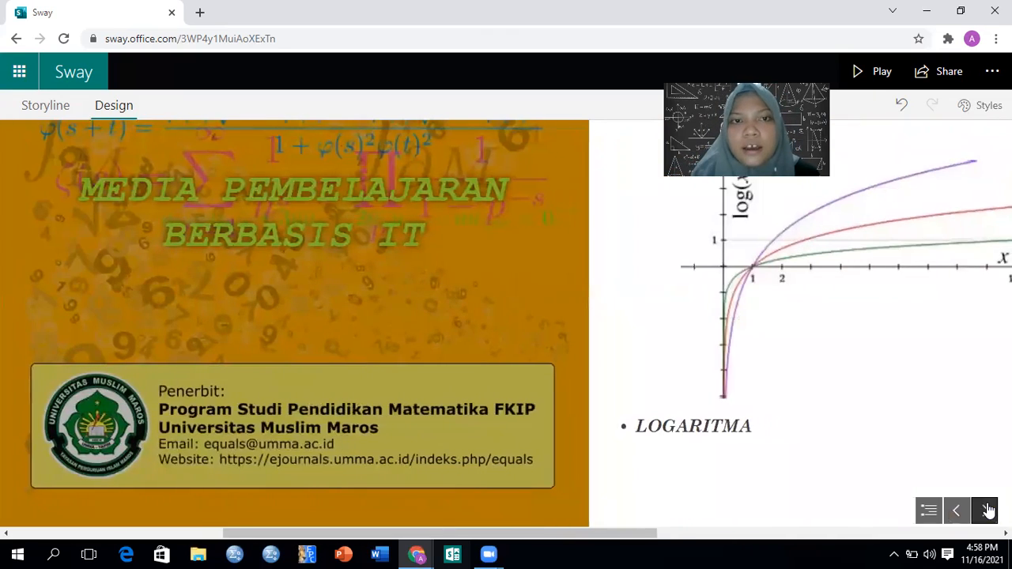
{"action": "left_click", "coordinate": [985, 510]}
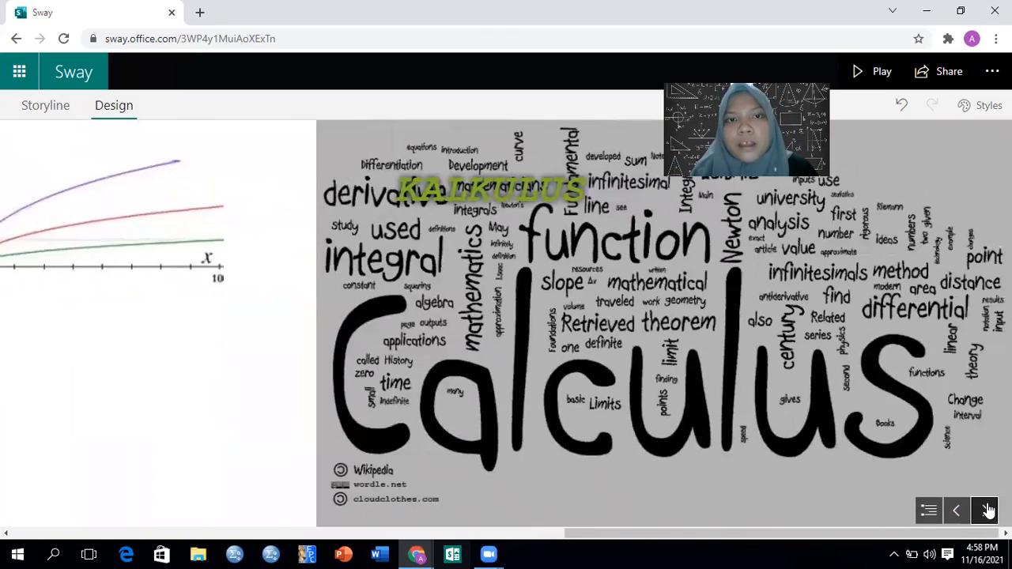
{"action": "left_click", "coordinate": [956, 510]}
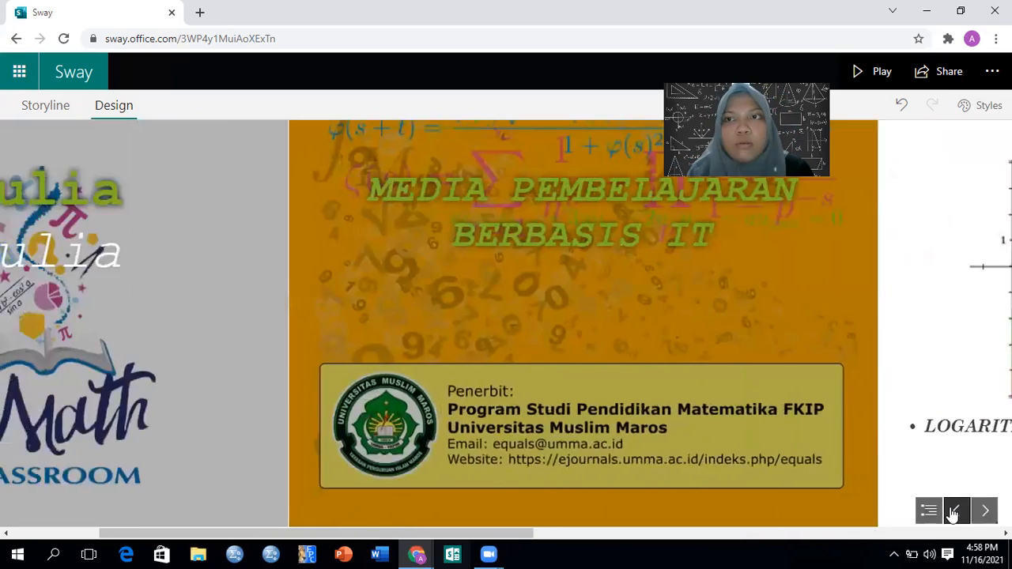
{"action": "left_click", "coordinate": [952, 512]}
Apply the style with blue accent lettering and a dark line-patterned border texture to the presentation
{"action": "left_click", "coordinate": [982, 105]}
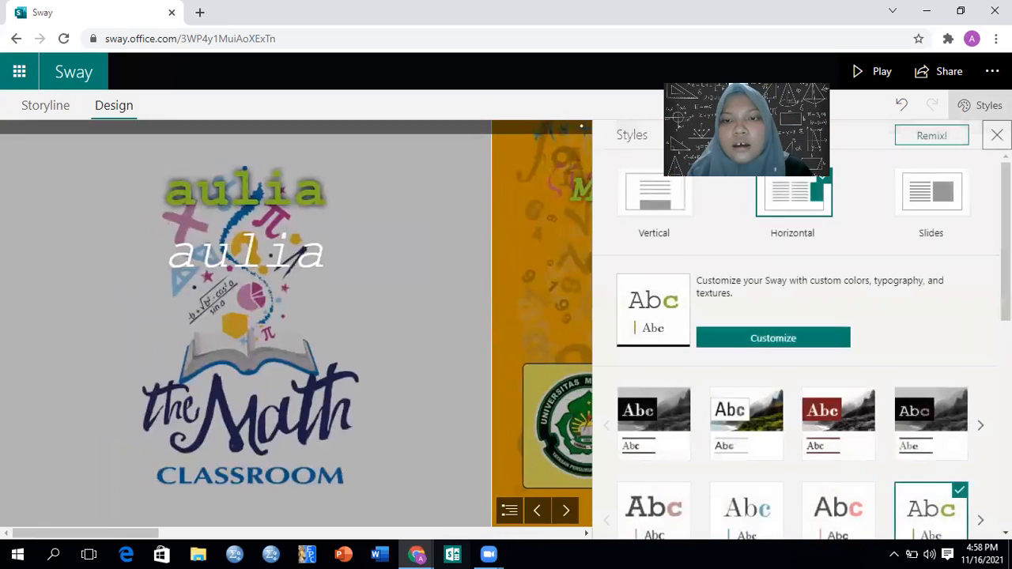
{"action": "scroll", "coordinate": [936, 408], "scroll_direction": "down", "scroll_amount": 4}
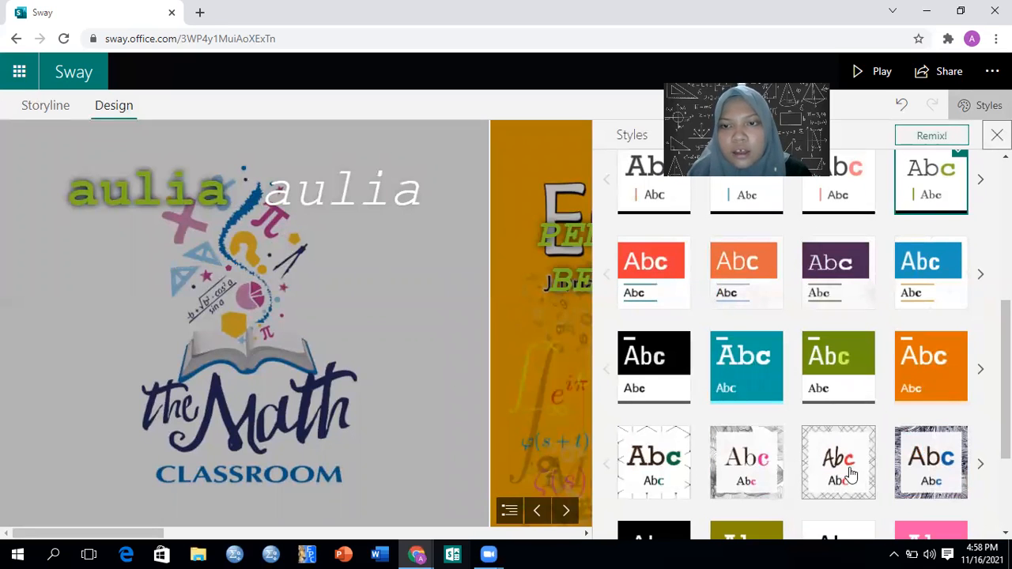
{"action": "left_click", "coordinate": [948, 483]}
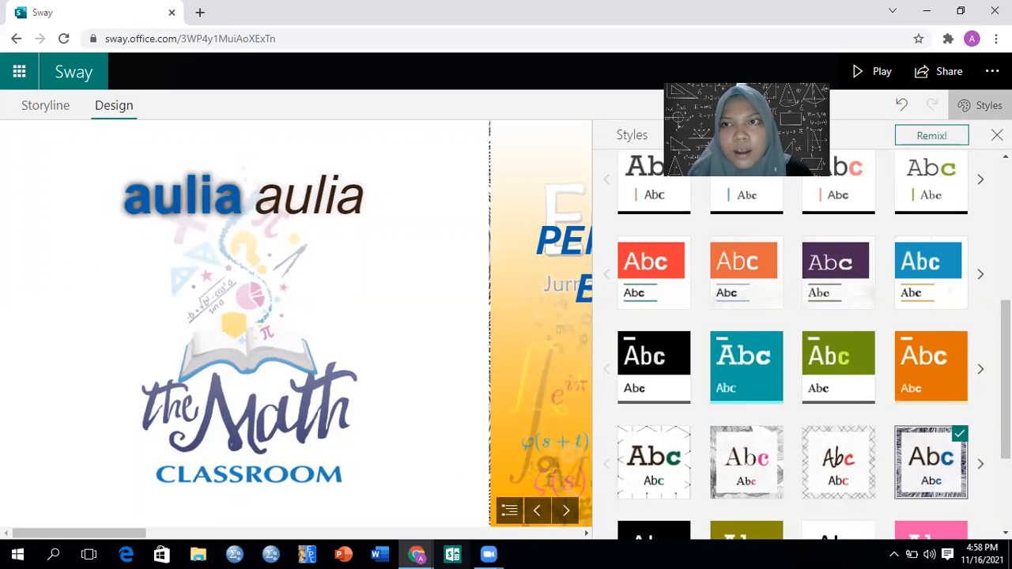
{"action": "left_click", "coordinate": [997, 135]}
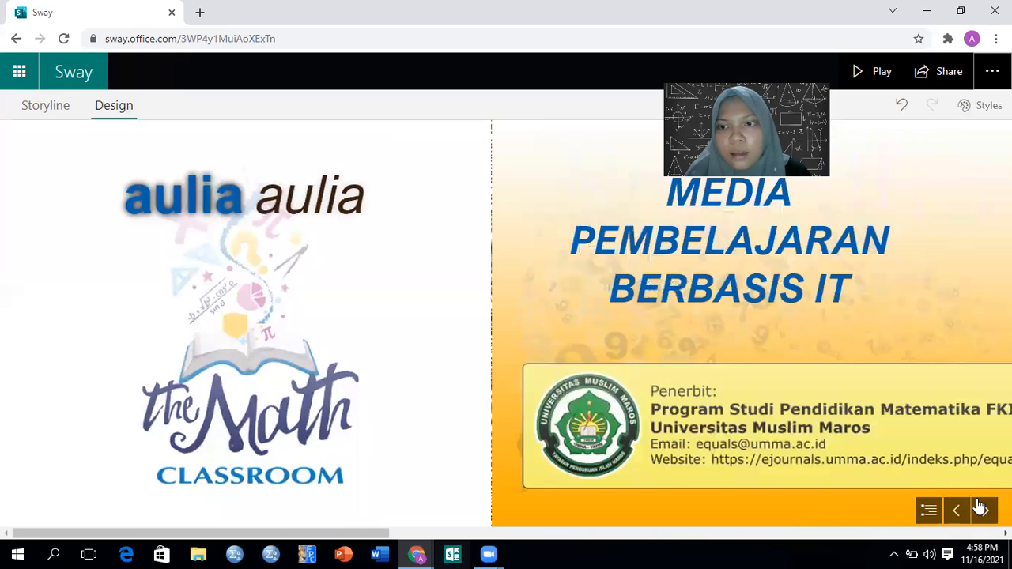
{"action": "left_click", "coordinate": [984, 105]}
{"action": "left_click", "coordinate": [955, 437]}
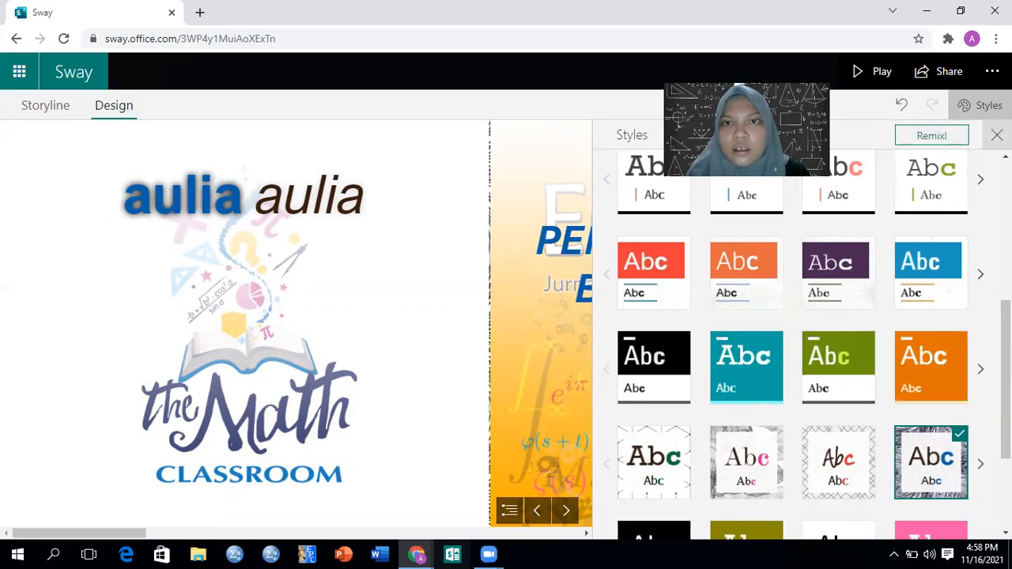
{"action": "left_click", "coordinate": [997, 135]}
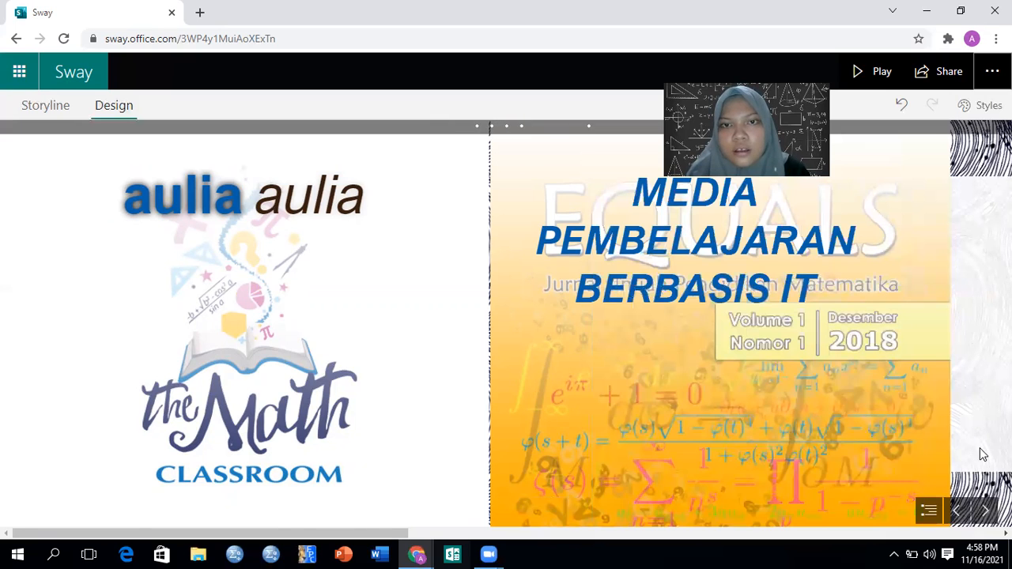
Page through the restyled presentation from the title to the KALKULUS section and back to check each section's look
{"action": "left_click", "coordinate": [987, 514]}
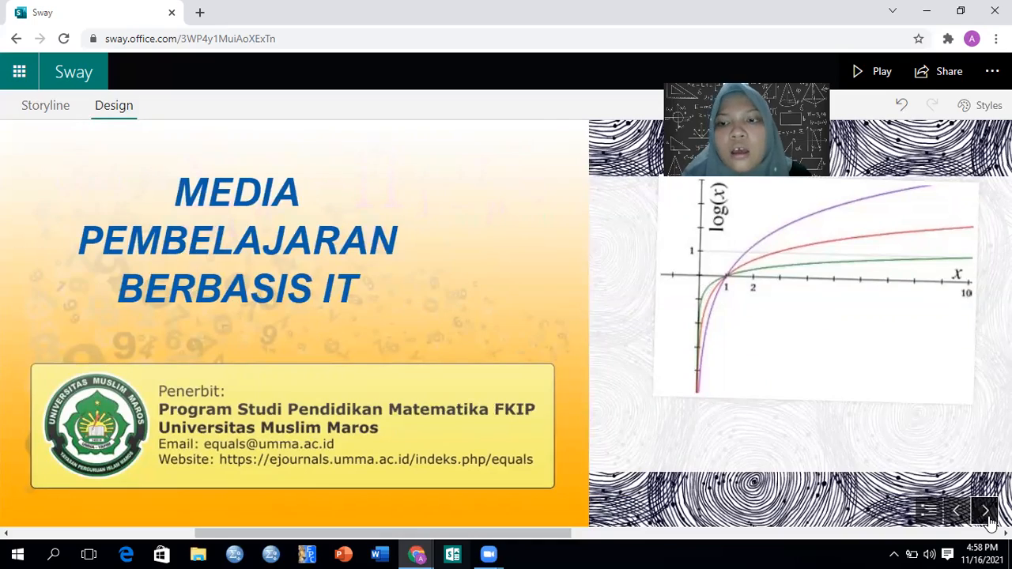
{"action": "left_click", "coordinate": [985, 512]}
{"action": "left_click", "coordinate": [986, 513]}
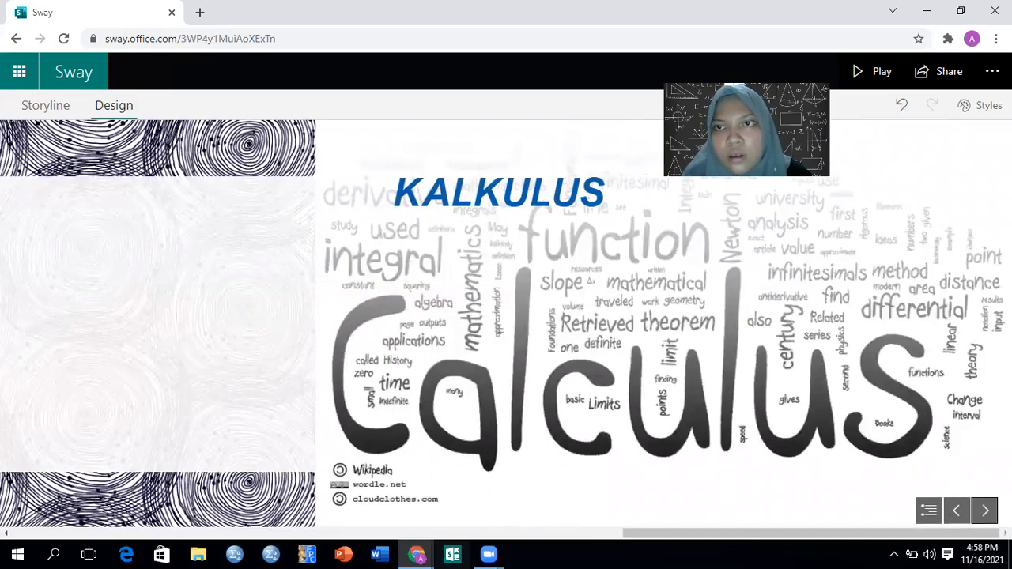
{"action": "left_click", "coordinate": [955, 511]}
{"action": "left_click", "coordinate": [956, 511]}
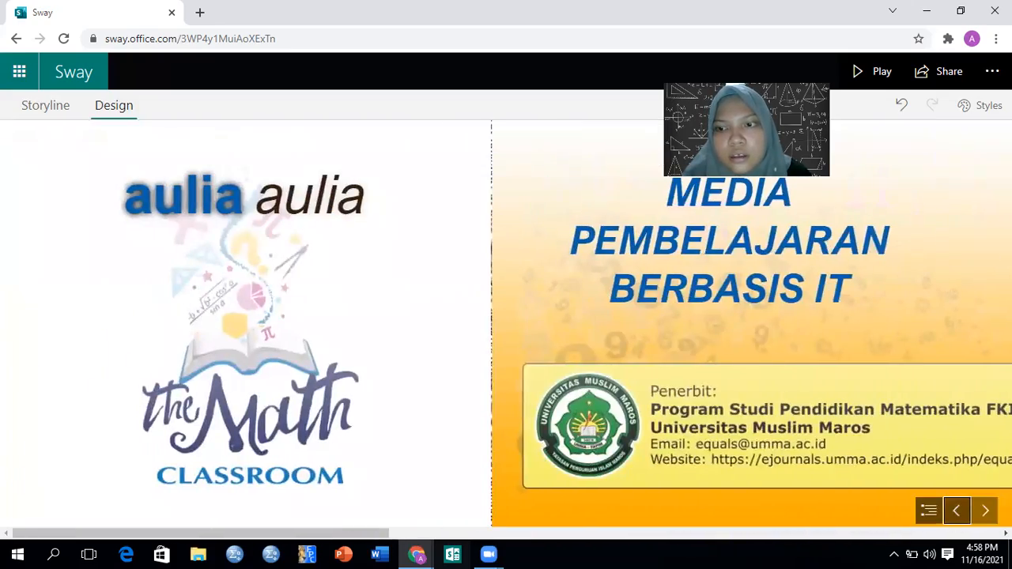
{"action": "left_click", "coordinate": [986, 513]}
{"action": "left_click", "coordinate": [986, 512]}
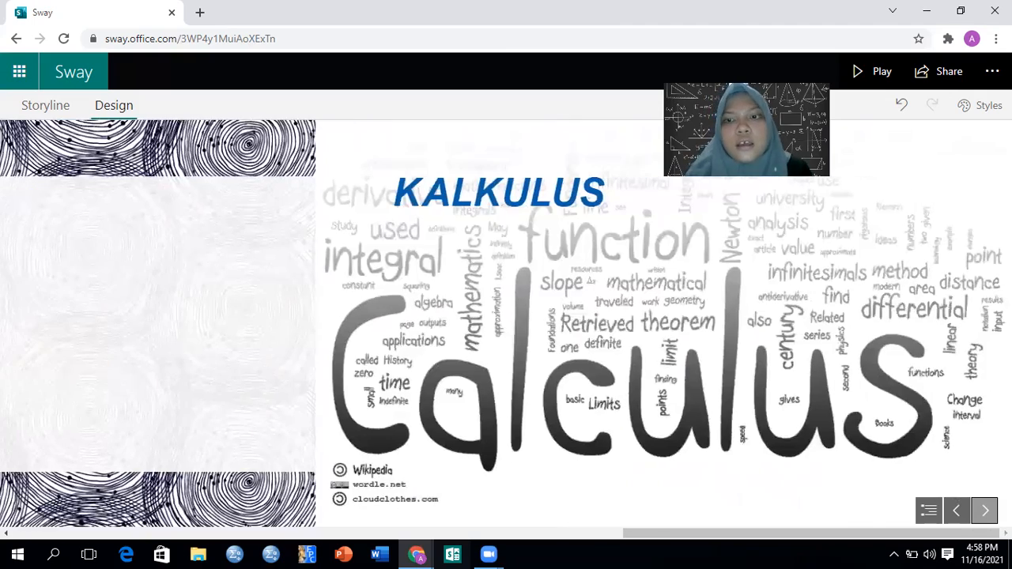
{"action": "left_click", "coordinate": [956, 511]}
{"action": "left_click", "coordinate": [956, 511]}
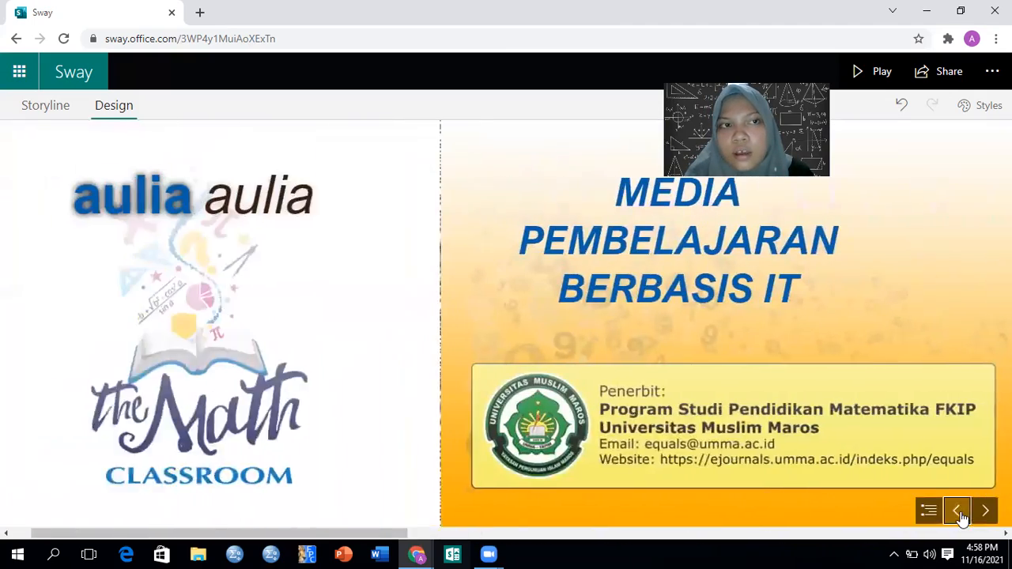
Go back to the storyline, return to the My Sways page and open the existing Untitled Sway
{"action": "left_click", "coordinate": [45, 105]}
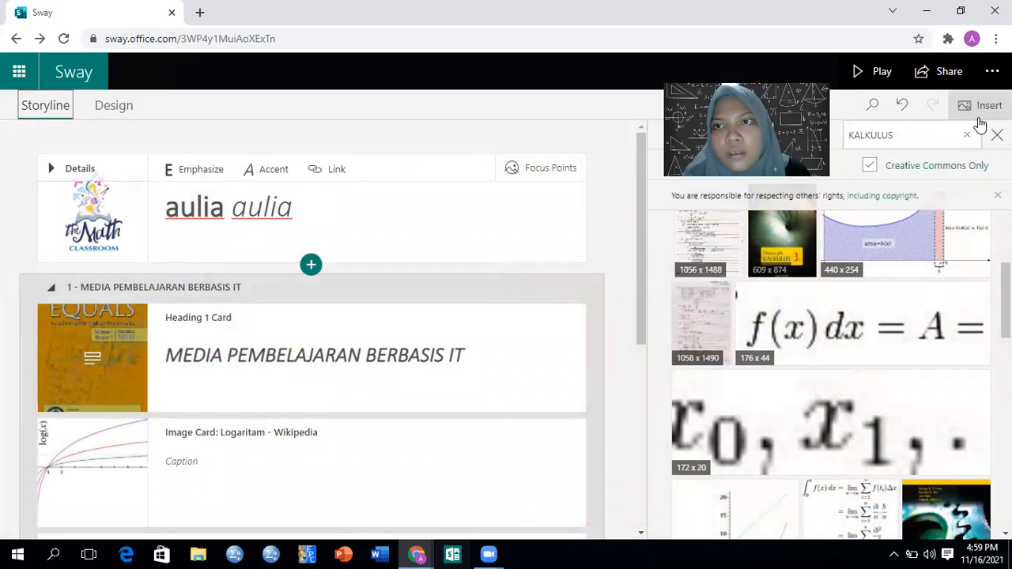
{"action": "left_click", "coordinate": [992, 71]}
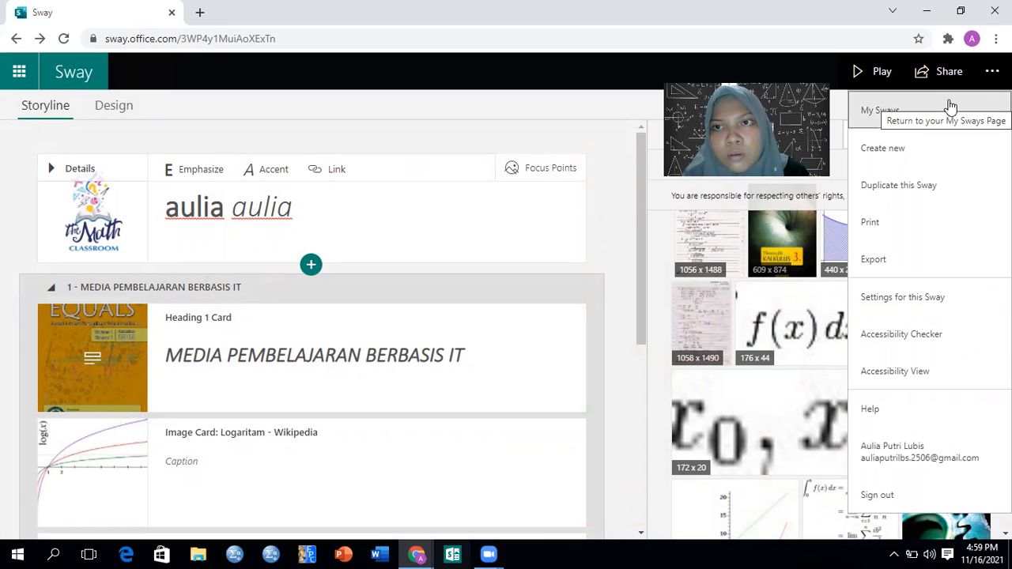
{"action": "left_click", "coordinate": [909, 111]}
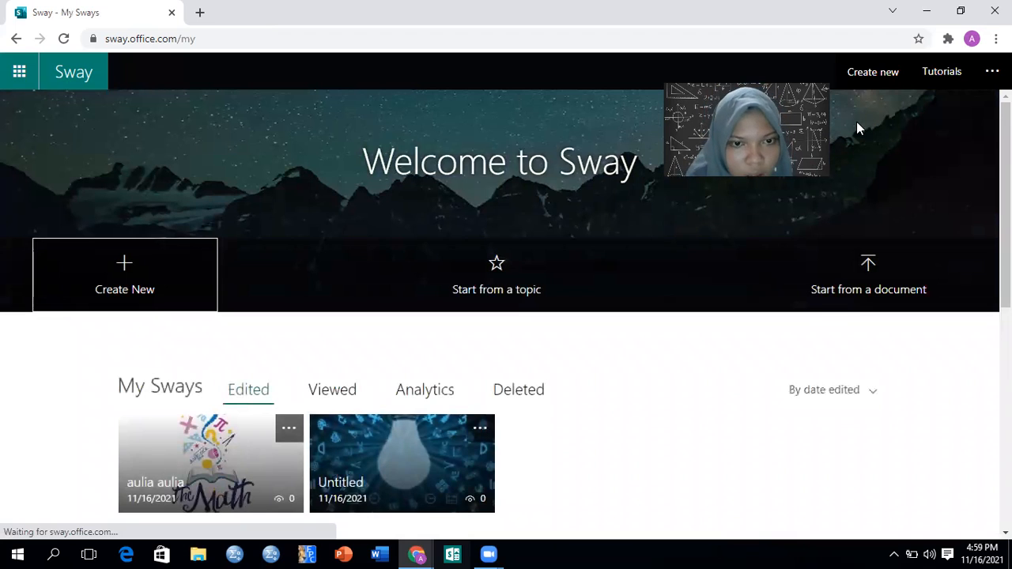
{"action": "left_click", "coordinate": [423, 459]}
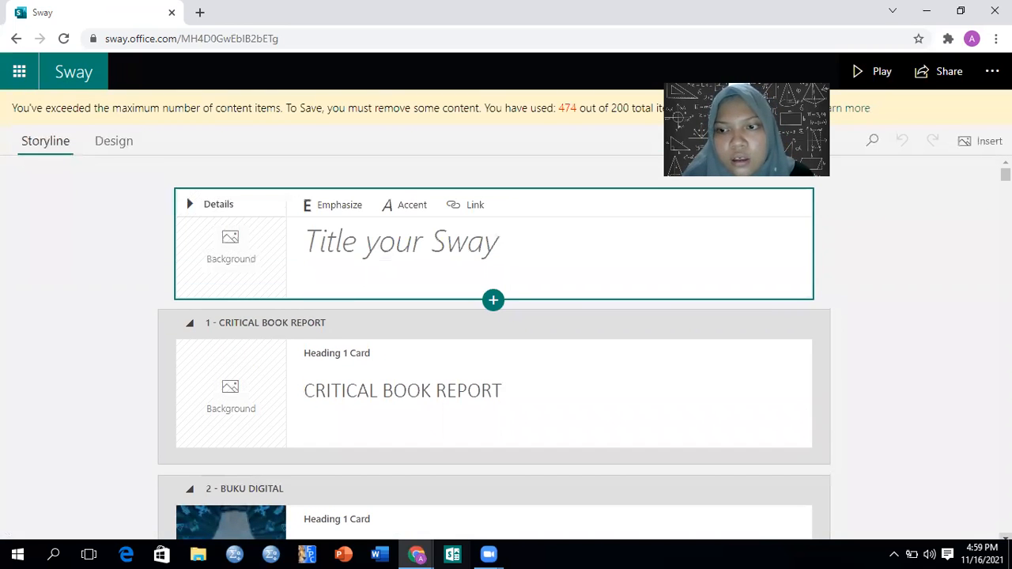
Review the Untitled Sway's storyline cards from CRITICAL BOOK REPORT down to the A. Kompetensi Inti heading
{"action": "scroll", "coordinate": [493, 348], "scroll_direction": "down", "scroll_amount": 3}
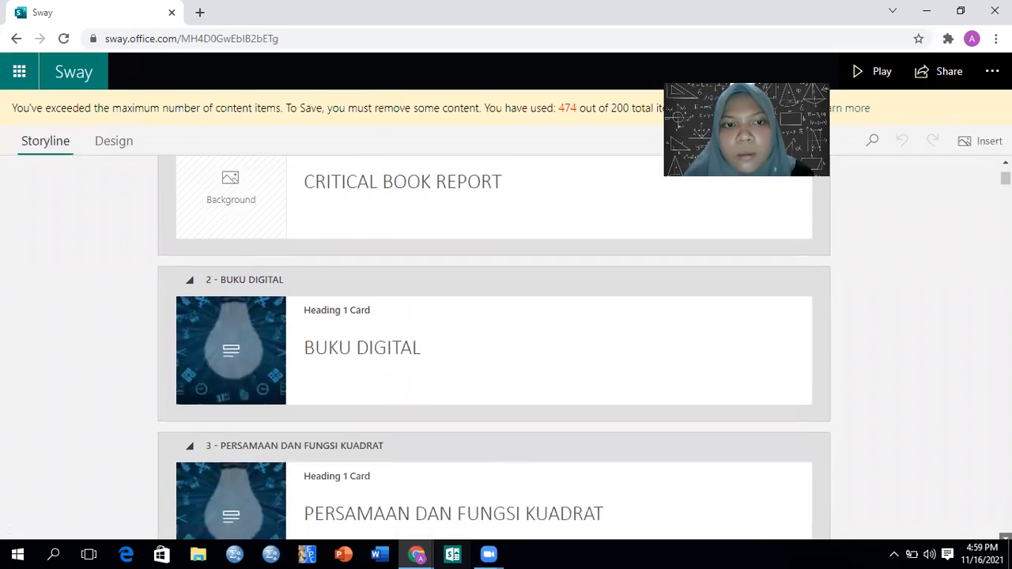
{"action": "scroll", "coordinate": [493, 348], "scroll_direction": "down", "scroll_amount": 4}
{"action": "scroll", "coordinate": [493, 348], "scroll_direction": "down", "scroll_amount": 3}
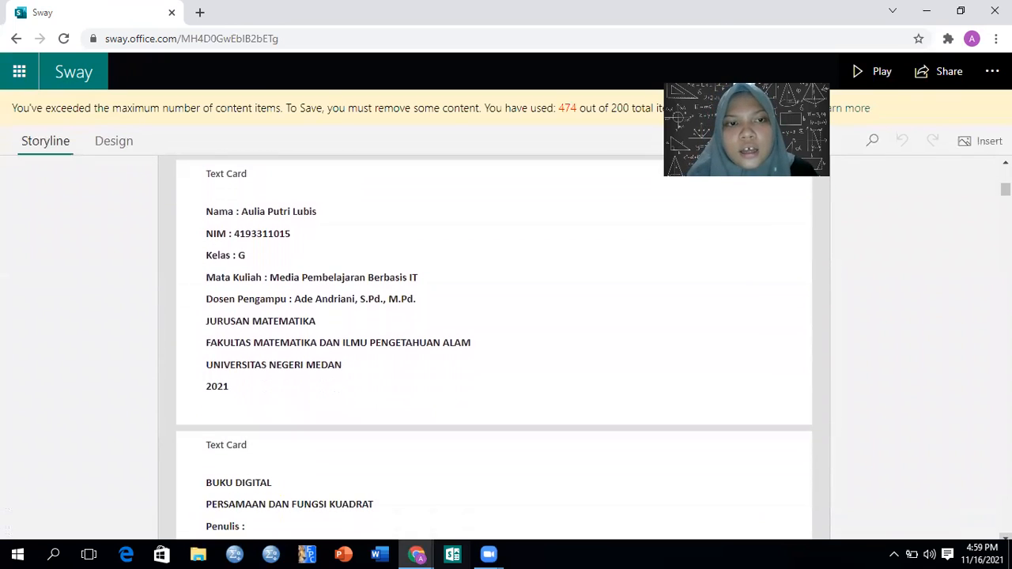
{"action": "scroll", "coordinate": [493, 348], "scroll_direction": "down", "scroll_amount": 2}
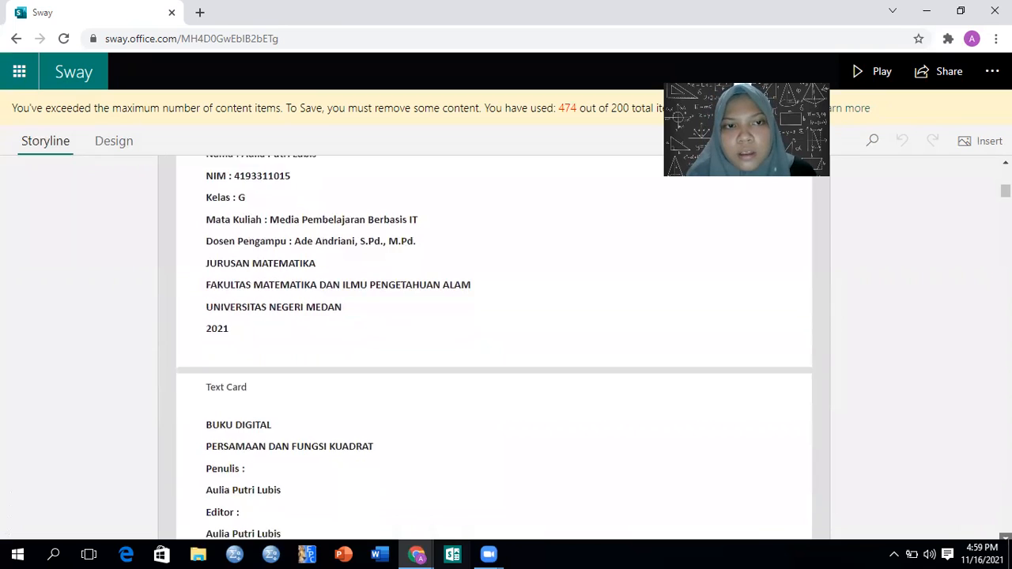
{"action": "scroll", "coordinate": [493, 348], "scroll_direction": "down", "scroll_amount": 2}
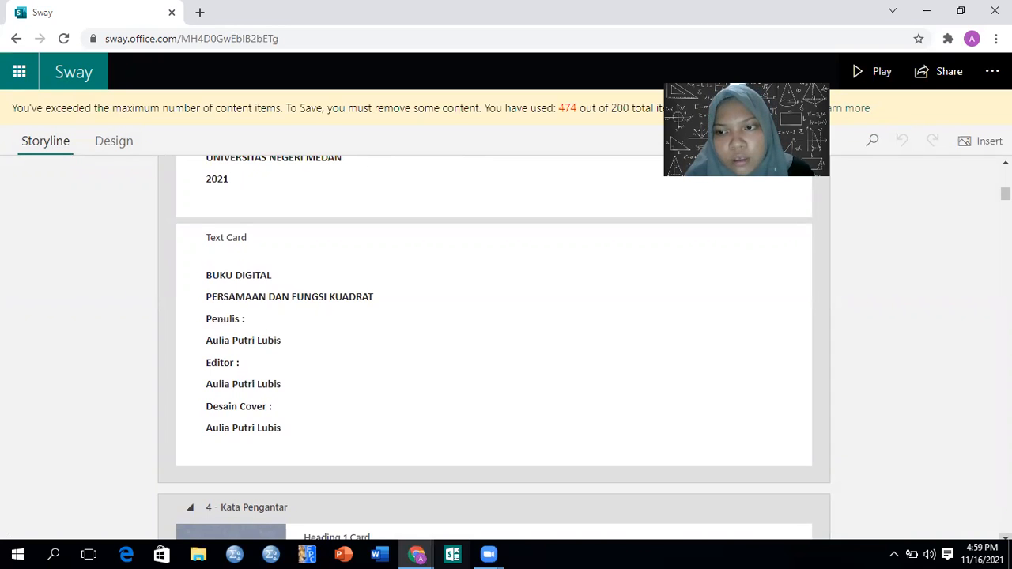
{"action": "scroll", "coordinate": [493, 347], "scroll_direction": "down", "scroll_amount": 2}
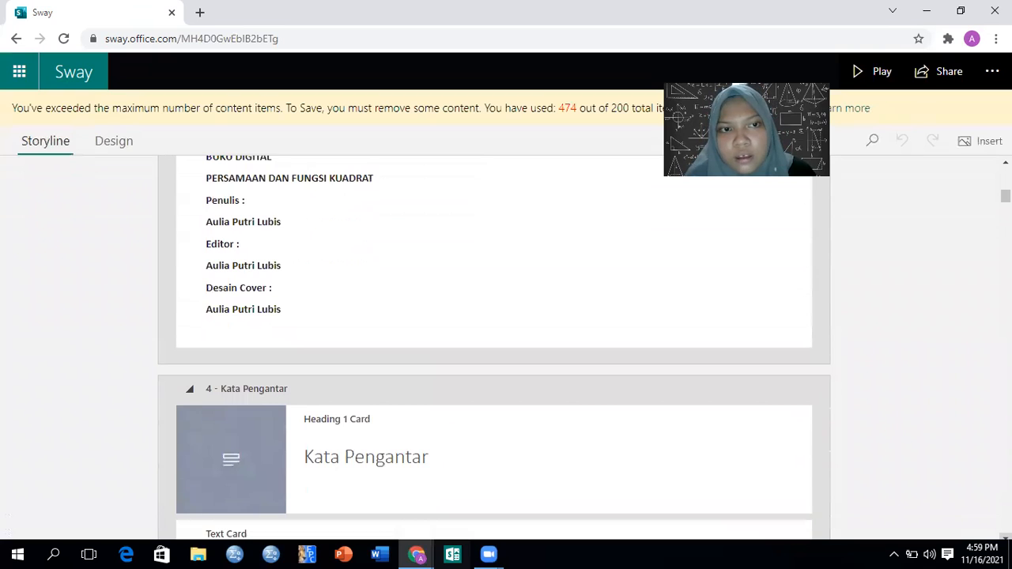
{"action": "scroll", "coordinate": [493, 347], "scroll_direction": "down", "scroll_amount": 4}
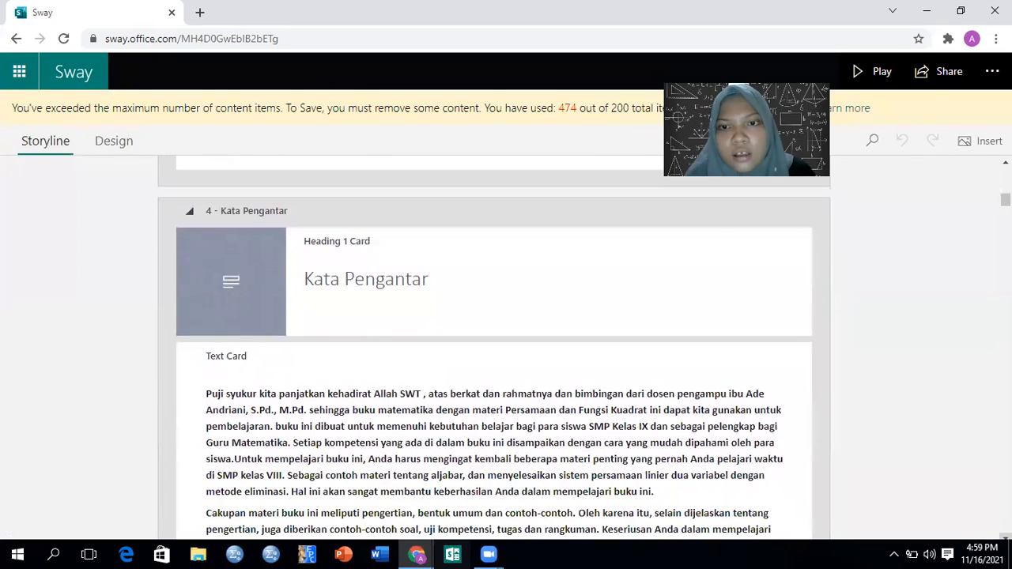
{"action": "scroll", "coordinate": [494, 348], "scroll_direction": "down", "scroll_amount": 5}
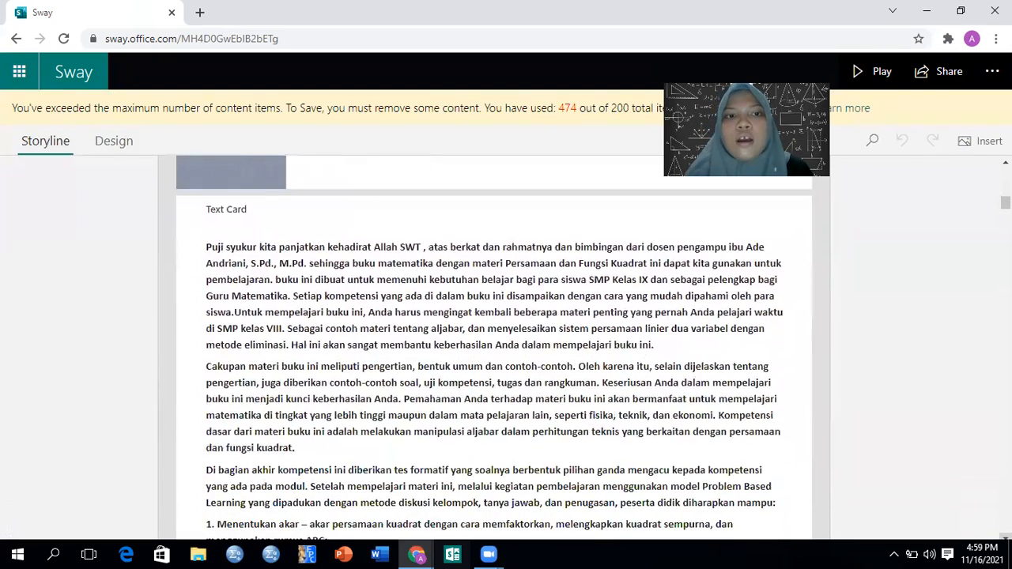
{"action": "scroll", "coordinate": [494, 348], "scroll_direction": "down", "scroll_amount": 7}
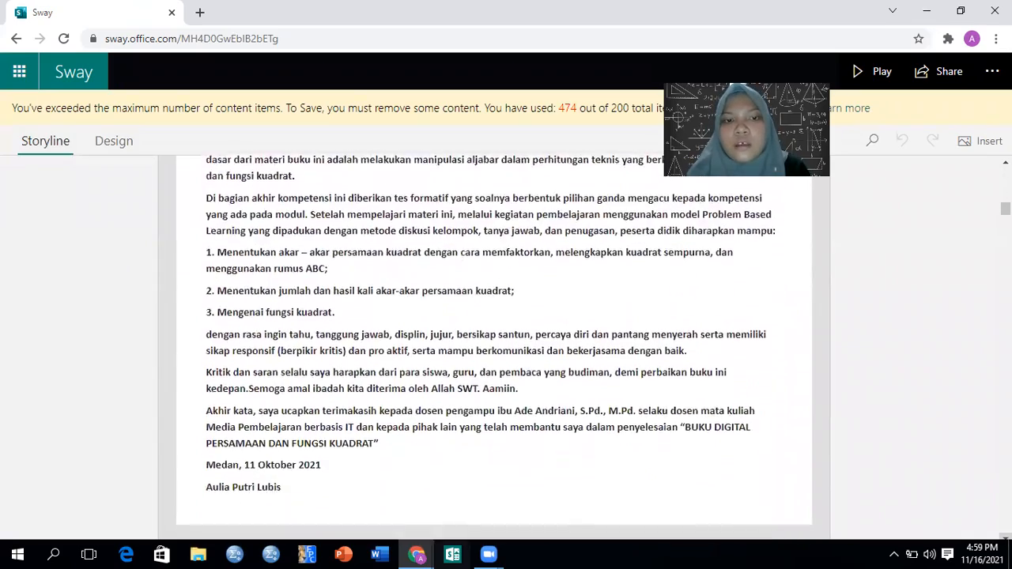
{"action": "scroll", "coordinate": [494, 348], "scroll_direction": "down", "scroll_amount": 7}
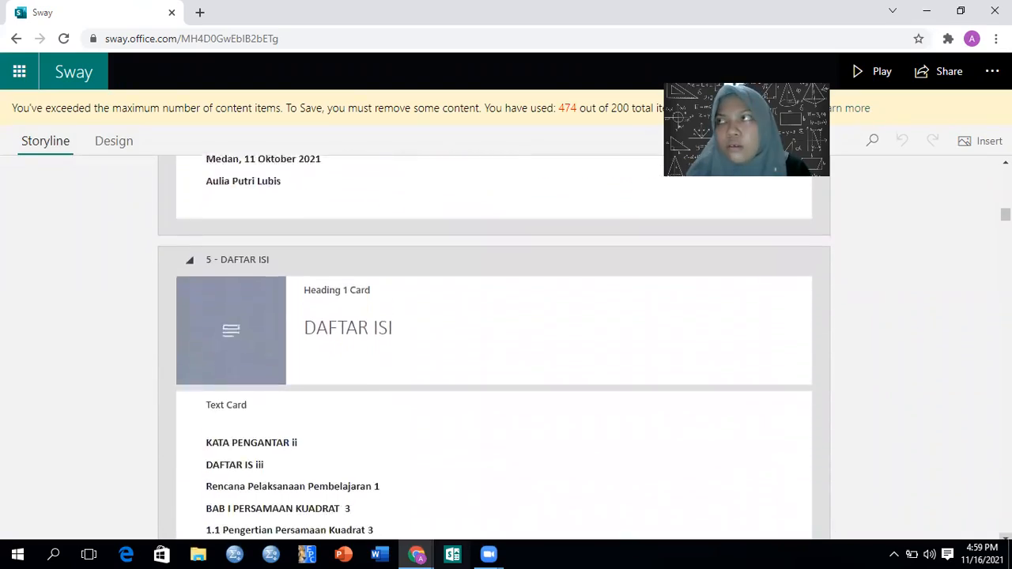
{"action": "scroll", "coordinate": [493, 348], "scroll_direction": "down", "scroll_amount": 7}
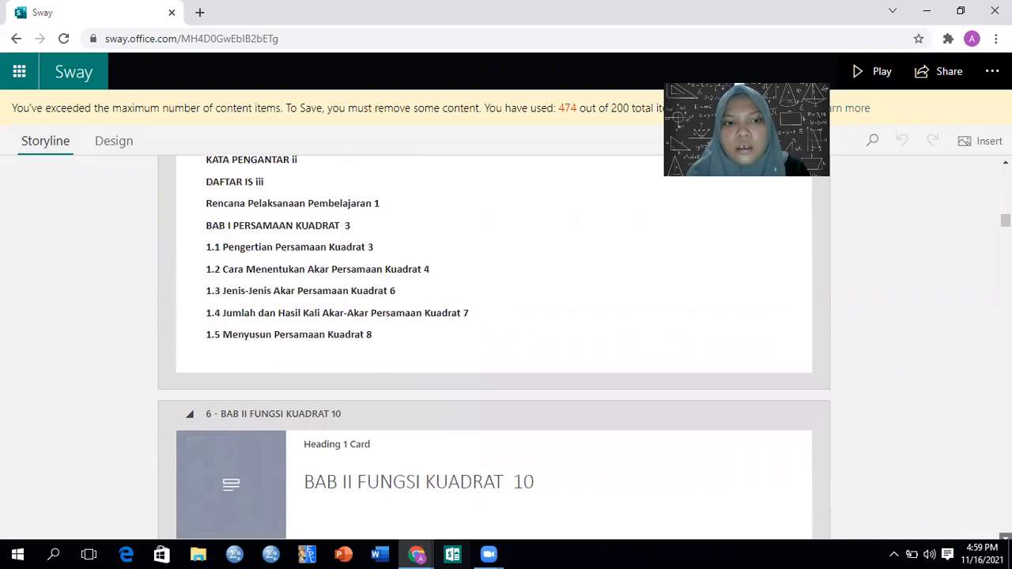
{"action": "scroll", "coordinate": [493, 348], "scroll_direction": "down", "scroll_amount": 6}
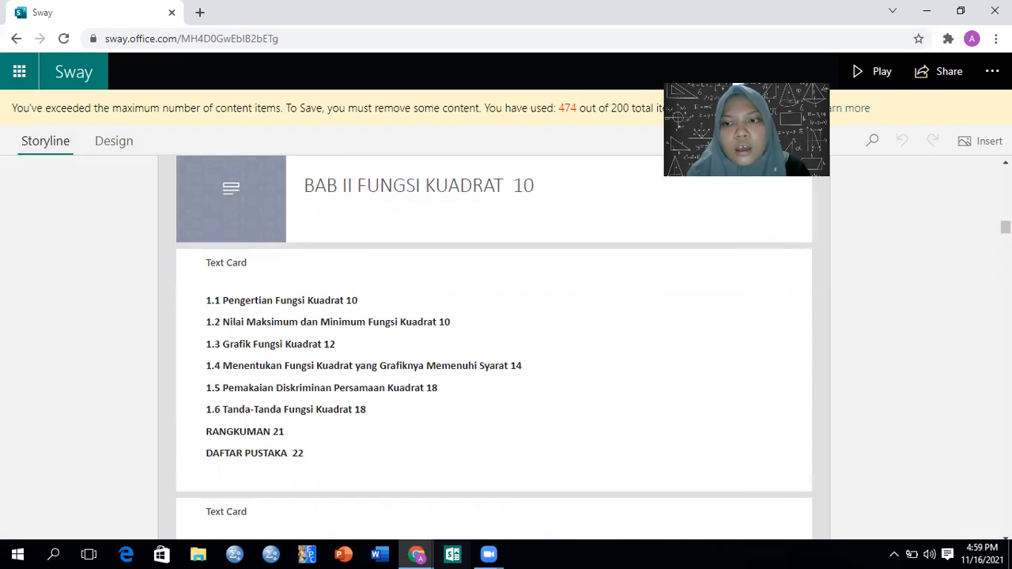
{"action": "scroll", "coordinate": [494, 348], "scroll_direction": "down", "scroll_amount": 4}
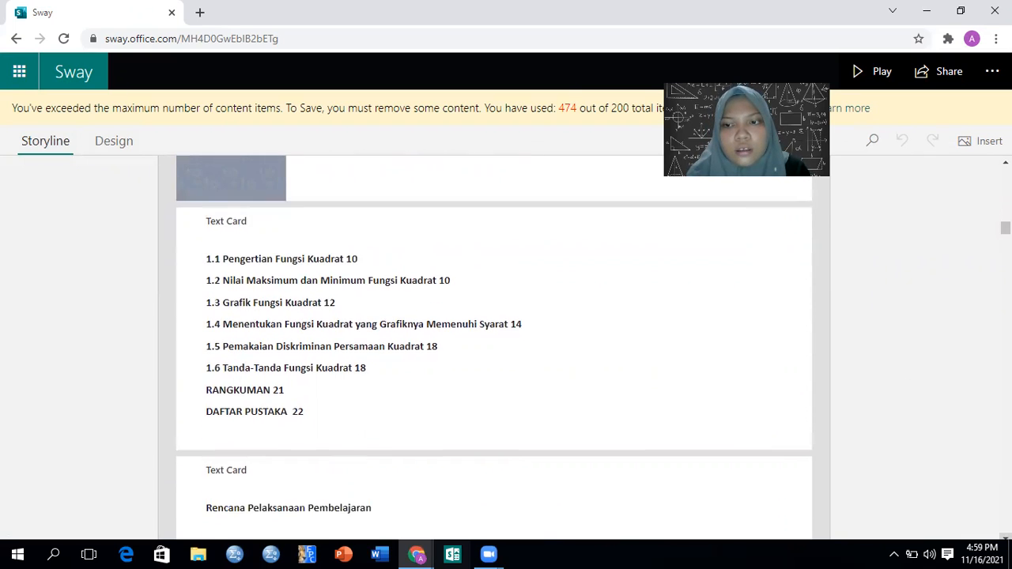
{"action": "scroll", "coordinate": [494, 348], "scroll_direction": "down", "scroll_amount": 4}
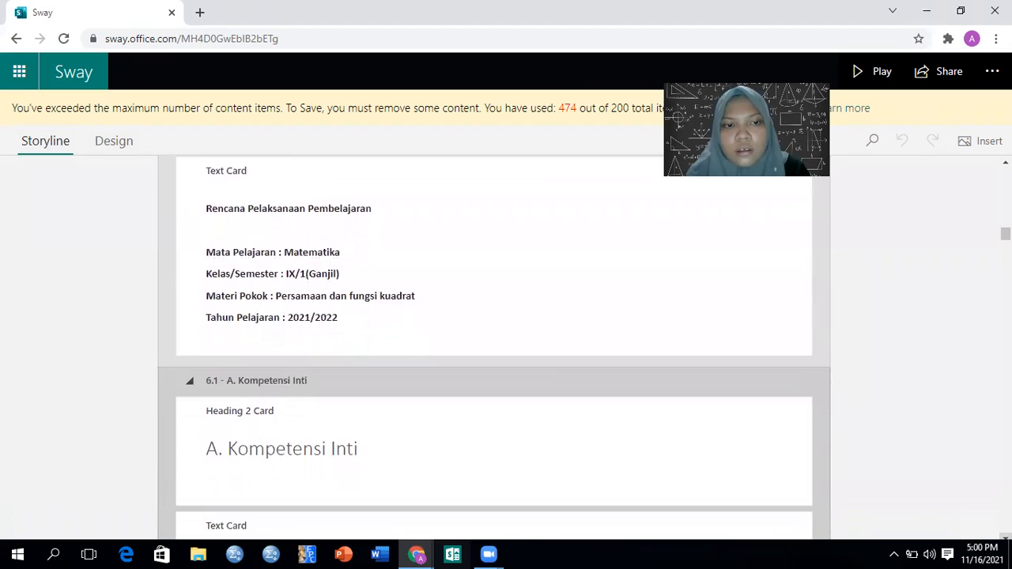
Review the lesson plan cards from A. Kompetensi Inti down to the D. Materi Pembelajaran topic list
{"action": "scroll", "coordinate": [494, 348], "scroll_direction": "down", "scroll_amount": 4}
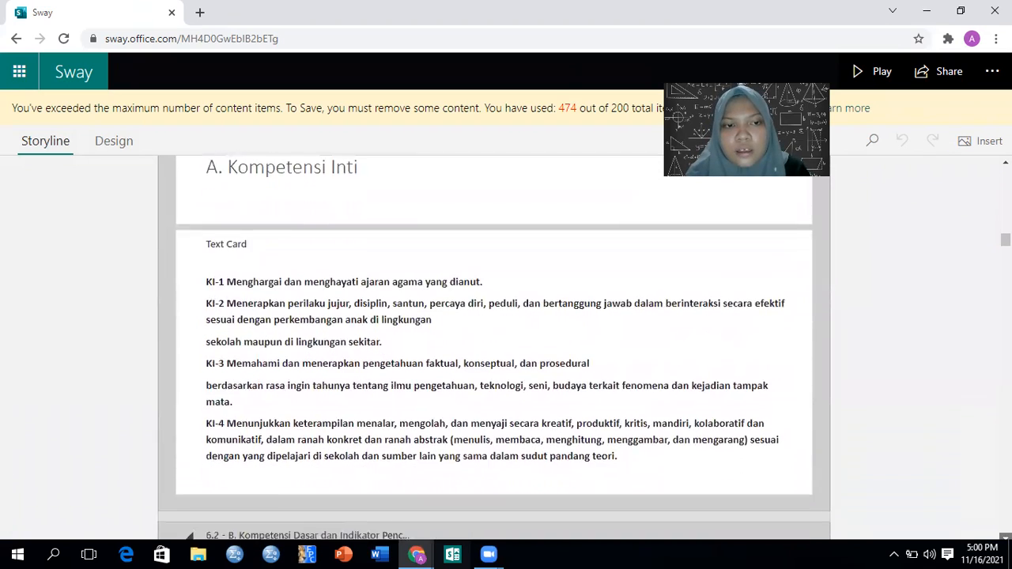
{"action": "scroll", "coordinate": [494, 347], "scroll_direction": "down", "scroll_amount": 4}
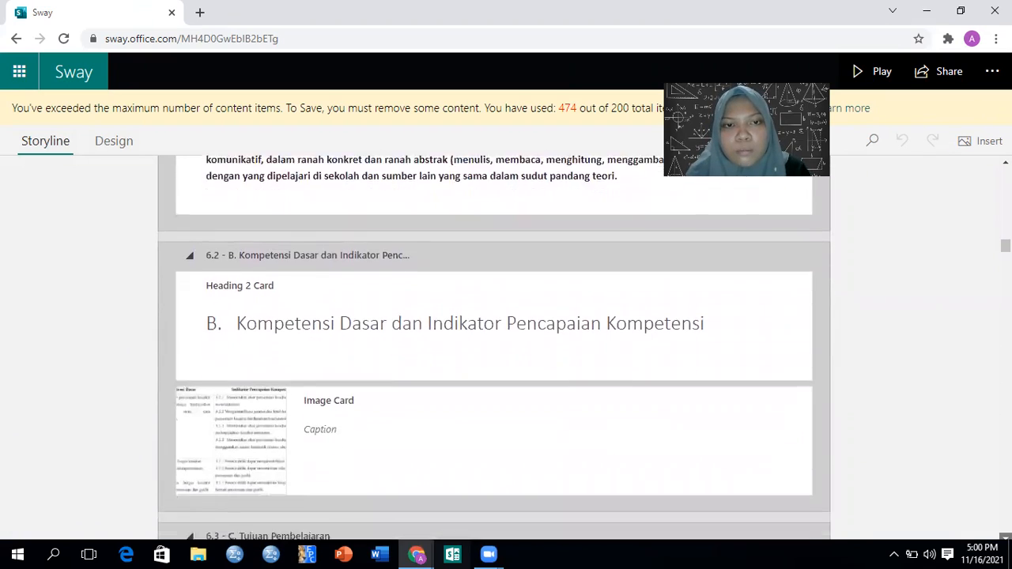
{"action": "scroll", "coordinate": [494, 348], "scroll_direction": "down", "scroll_amount": 4}
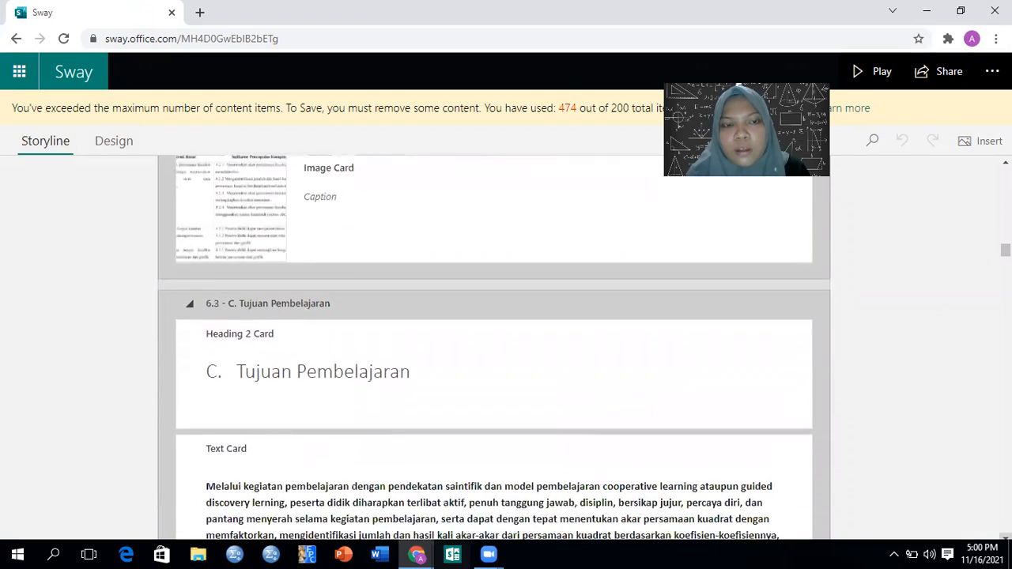
{"action": "scroll", "coordinate": [494, 348], "scroll_direction": "down", "scroll_amount": 4}
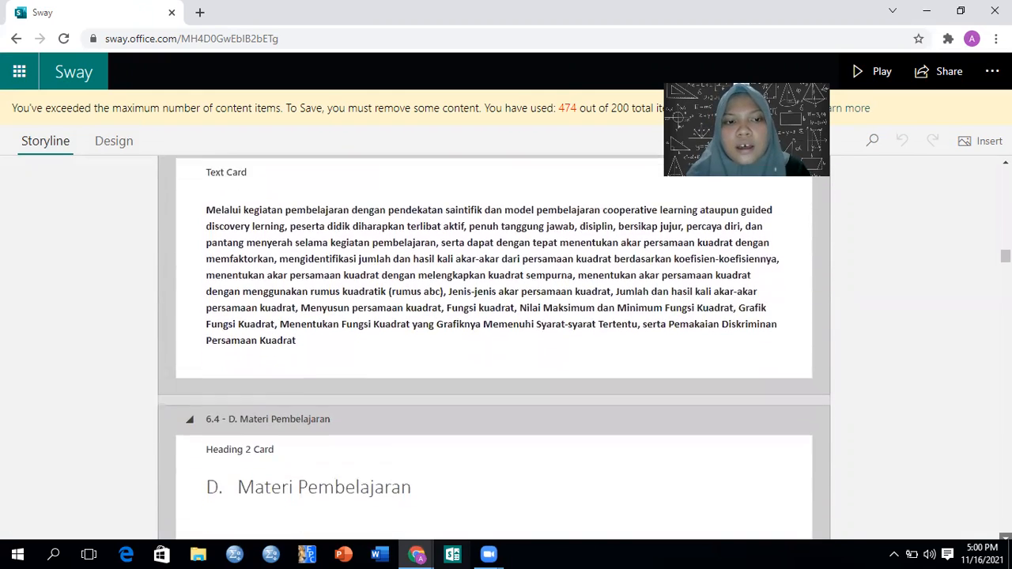
{"action": "scroll", "coordinate": [494, 348], "scroll_direction": "down", "scroll_amount": 10}
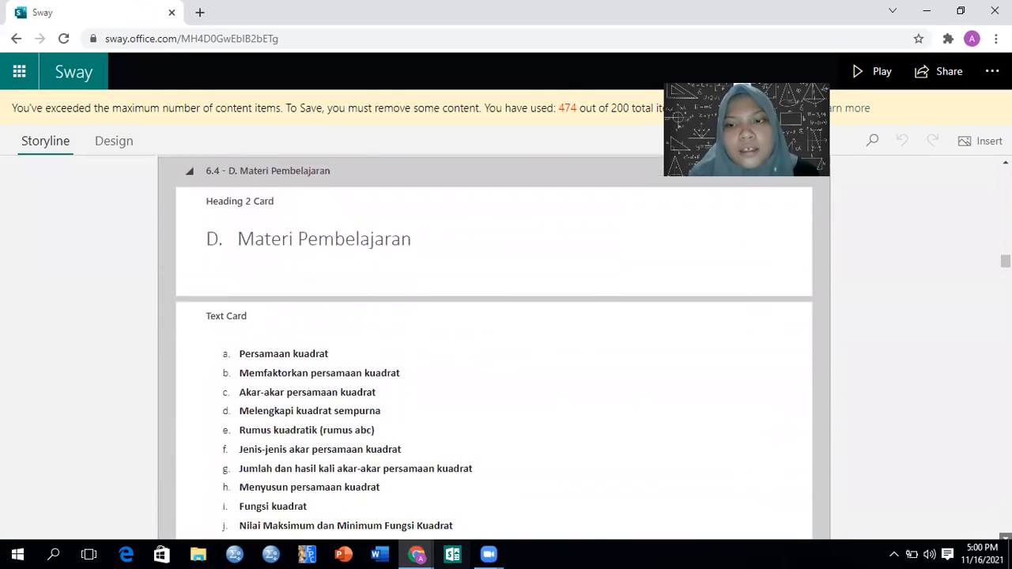
Examine the quadratic equation examples and formula image cards down to the Jenis-jenis Akar Persamaan Kuadrat text
{"action": "scroll", "coordinate": [494, 348], "scroll_direction": "down", "scroll_amount": 10}
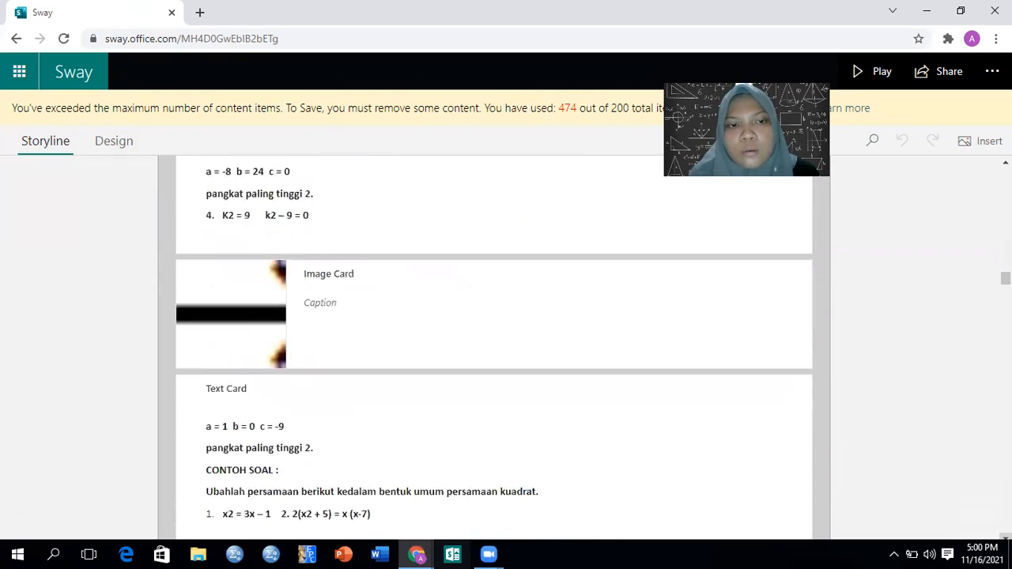
{"action": "scroll", "coordinate": [495, 348], "scroll_direction": "down", "scroll_amount": 7}
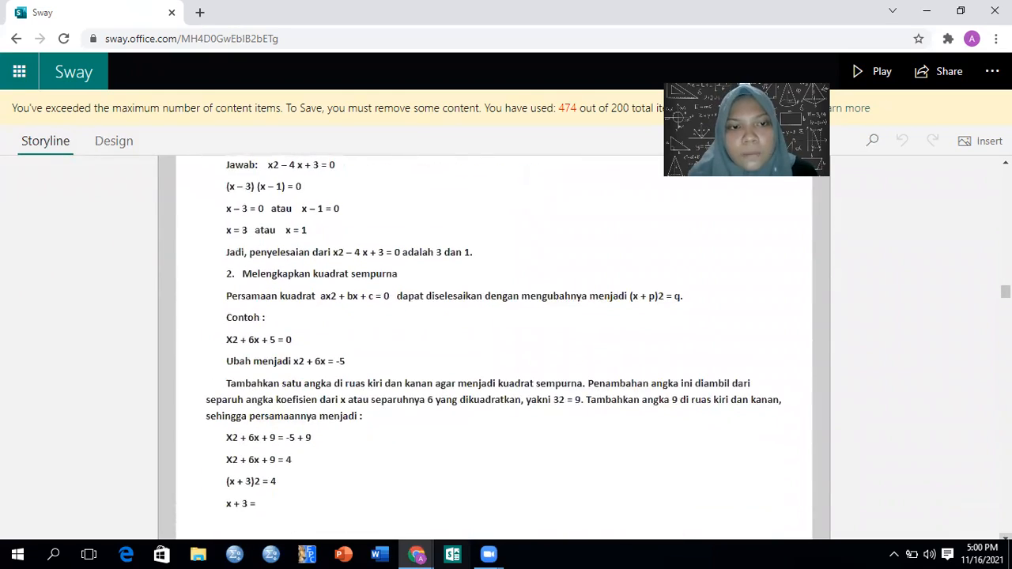
{"action": "scroll", "coordinate": [494, 348], "scroll_direction": "down", "scroll_amount": 6}
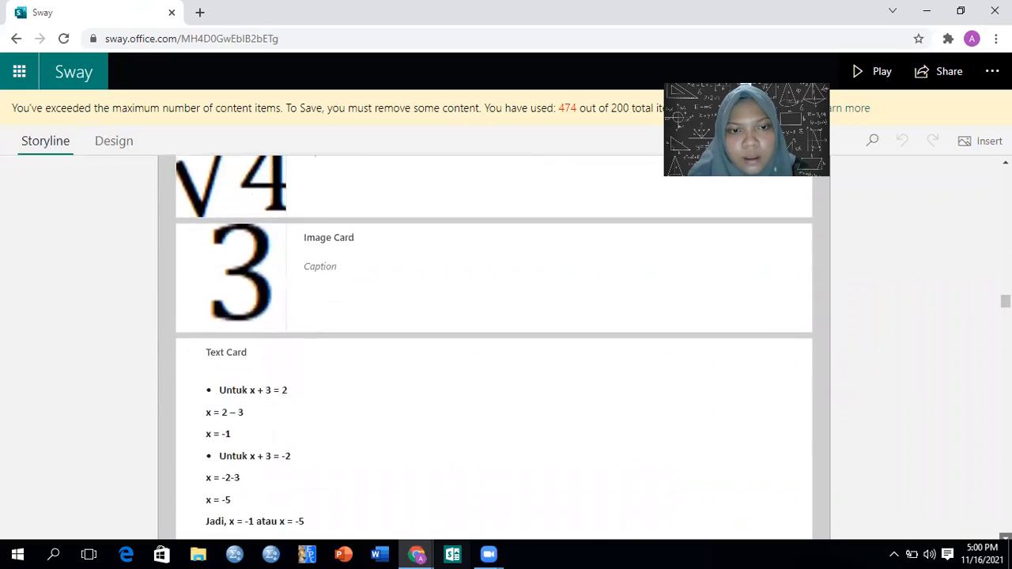
{"action": "scroll", "coordinate": [494, 348], "scroll_direction": "down", "scroll_amount": 8}
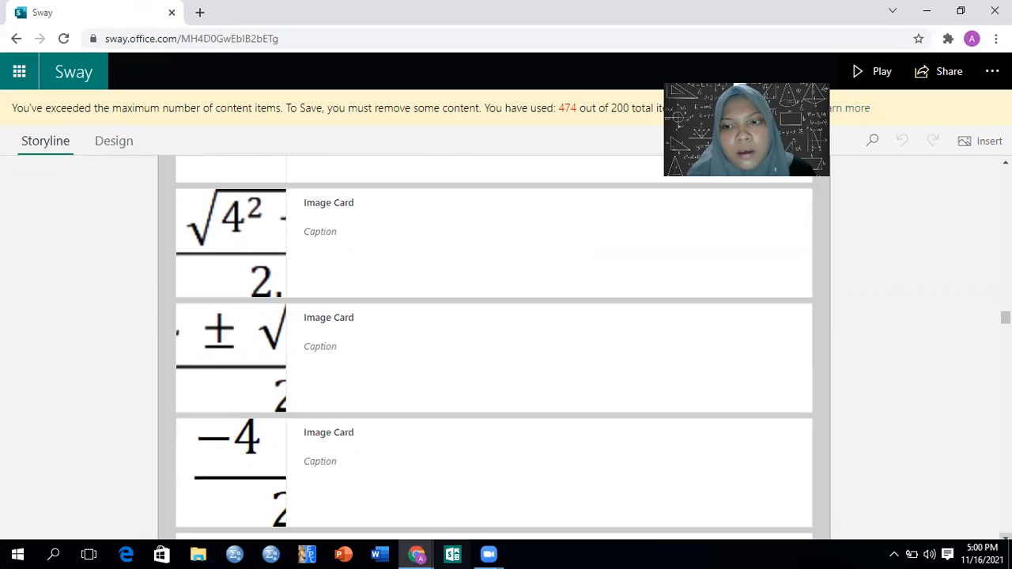
{"action": "right_click", "coordinate": [1005, 538]}
{"action": "left_click", "coordinate": [1005, 538]}
{"action": "left_click", "coordinate": [1005, 538]}
{"action": "left_click", "coordinate": [1006, 537]}
{"action": "left_click", "coordinate": [1006, 538]}
{"action": "left_click", "coordinate": [1005, 538]}
{"action": "scroll", "coordinate": [494, 347], "scroll_direction": "down", "scroll_amount": 6}
{"action": "right_click", "coordinate": [1006, 538]}
Read through the cards on sums and products of roots and forming new quadratic equations, down to the BAB II section
{"action": "left_click", "coordinate": [1006, 538]}
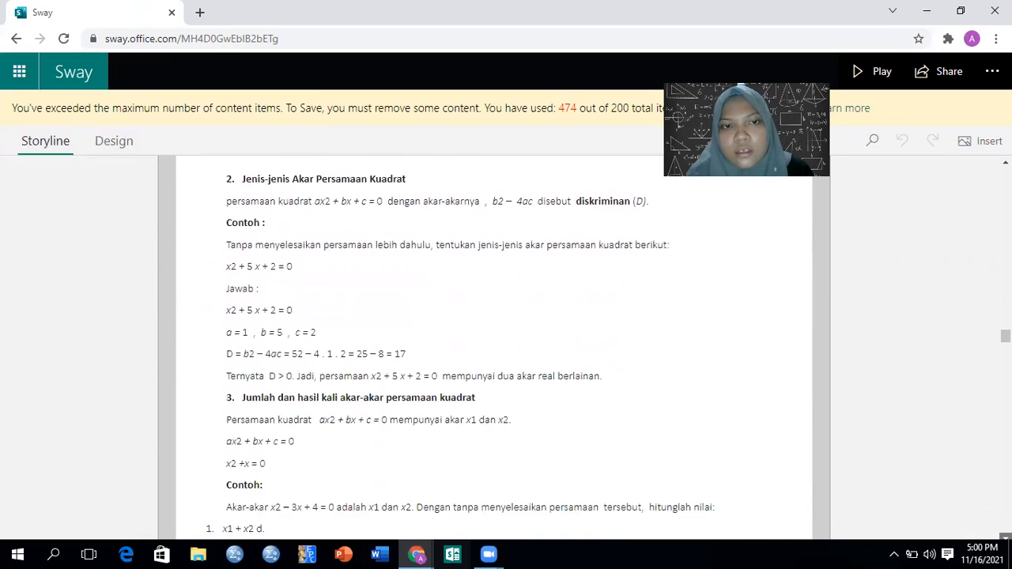
{"action": "scroll", "coordinate": [494, 348], "scroll_direction": "down", "scroll_amount": 2}
{"action": "right_click", "coordinate": [1005, 538]}
{"action": "left_click", "coordinate": [1005, 538]}
{"action": "left_click", "coordinate": [1005, 538]}
{"action": "left_click", "coordinate": [1006, 537]}
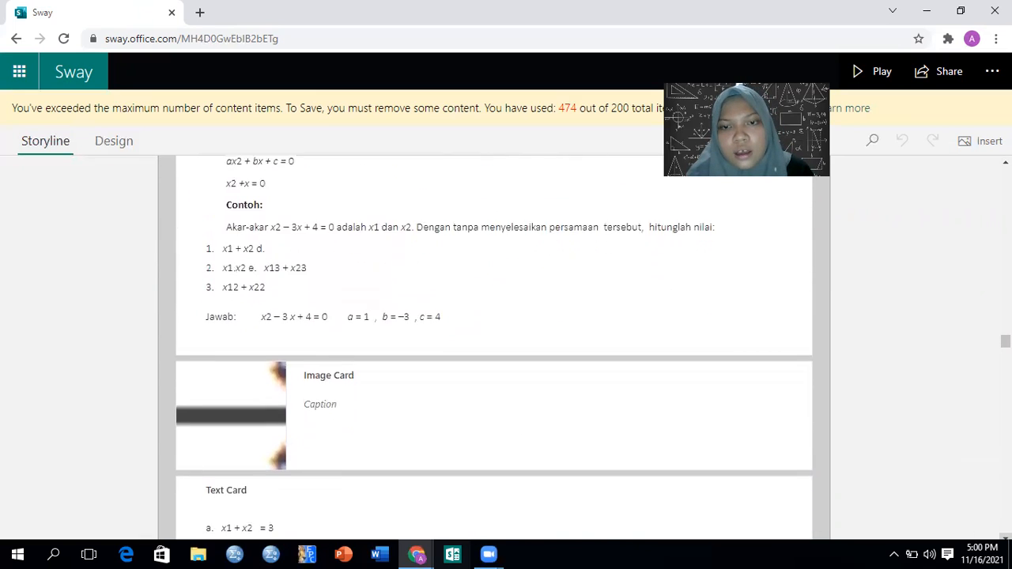
{"action": "left_click", "coordinate": [1005, 537]}
{"action": "right_click", "coordinate": [1005, 538]}
{"action": "left_click", "coordinate": [1005, 538]}
{"action": "left_click", "coordinate": [1006, 537]}
{"action": "left_click", "coordinate": [1005, 538]}
{"action": "left_click", "coordinate": [1006, 538]}
{"action": "left_click", "coordinate": [1006, 538]}
{"action": "left_click", "coordinate": [1005, 537]}
{"action": "left_click", "coordinate": [1005, 538]}
{"action": "left_click", "coordinate": [1005, 537]}
{"action": "left_click", "coordinate": [1005, 538]}
{"action": "left_click", "coordinate": [1005, 538]}
{"action": "left_click", "coordinate": [1006, 537]}
{"action": "left_click", "coordinate": [1005, 537]}
{"action": "scroll", "coordinate": [1005, 537], "scroll_direction": "down", "scroll_amount": 14}
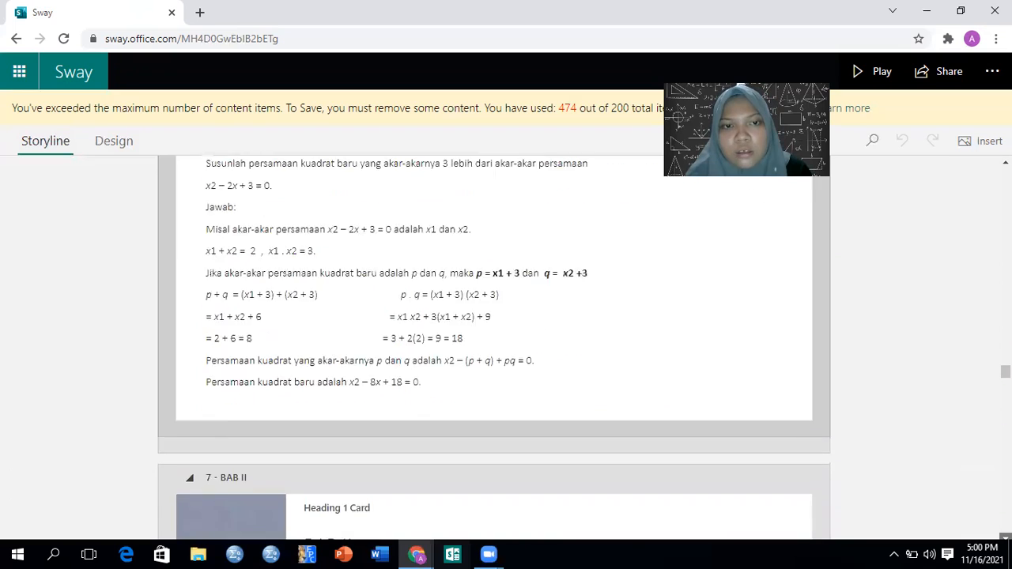
Review the BAB II cards on quadratic functions from 1.1 Pengertian into section 1.4 on determining functions from their graphs
{"action": "scroll", "coordinate": [1005, 538], "scroll_direction": "down", "scroll_amount": 1}
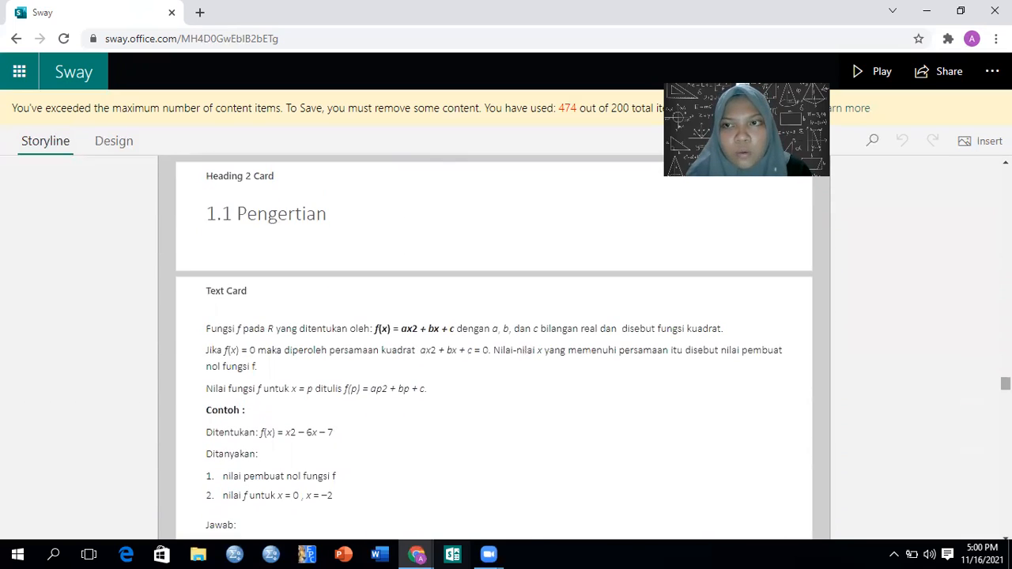
{"action": "scroll", "coordinate": [493, 332], "scroll_direction": "up", "scroll_amount": 4}
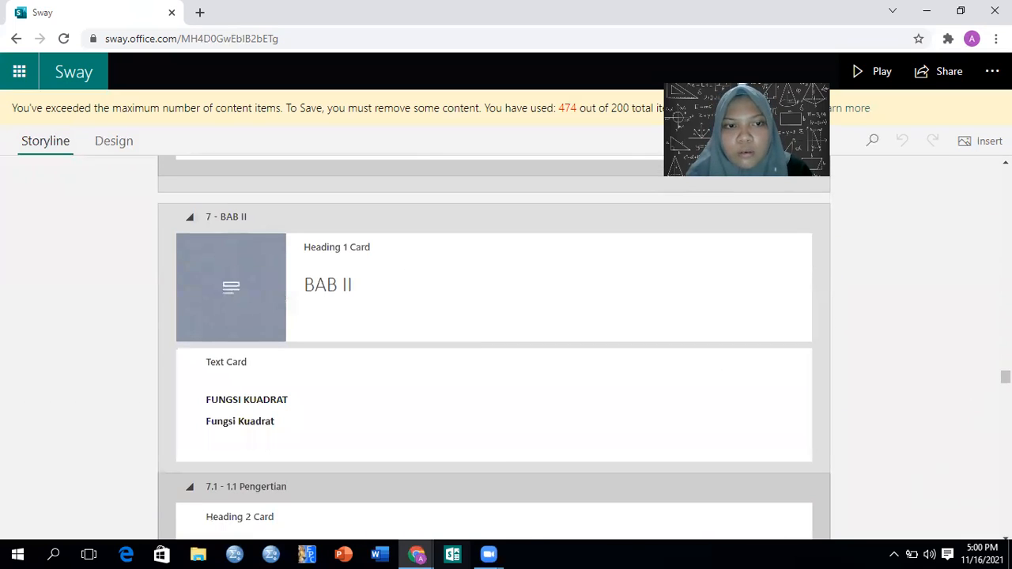
{"action": "scroll", "coordinate": [493, 343], "scroll_direction": "down", "scroll_amount": 16}
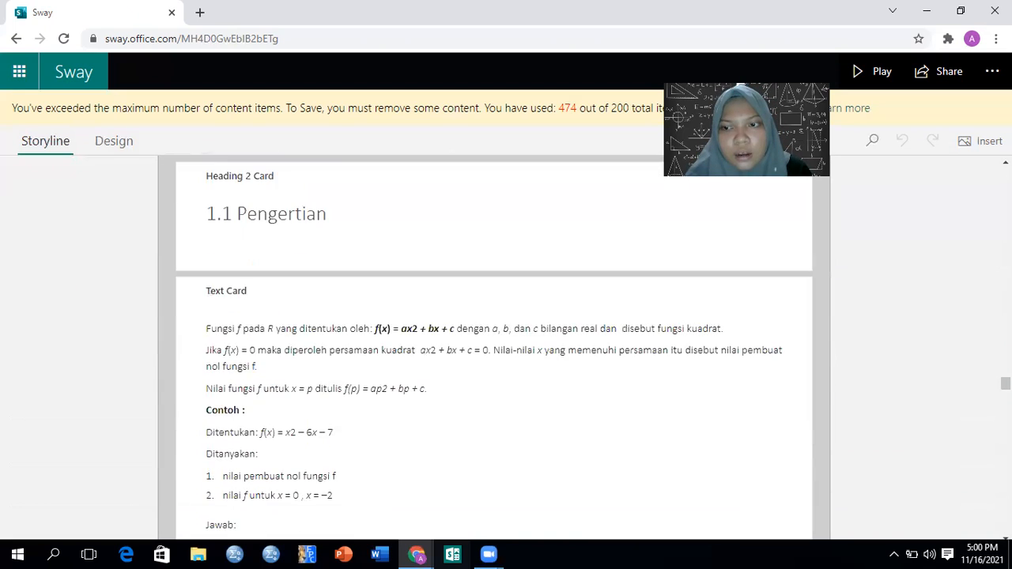
{"action": "scroll", "coordinate": [493, 348], "scroll_direction": "down", "scroll_amount": 10}
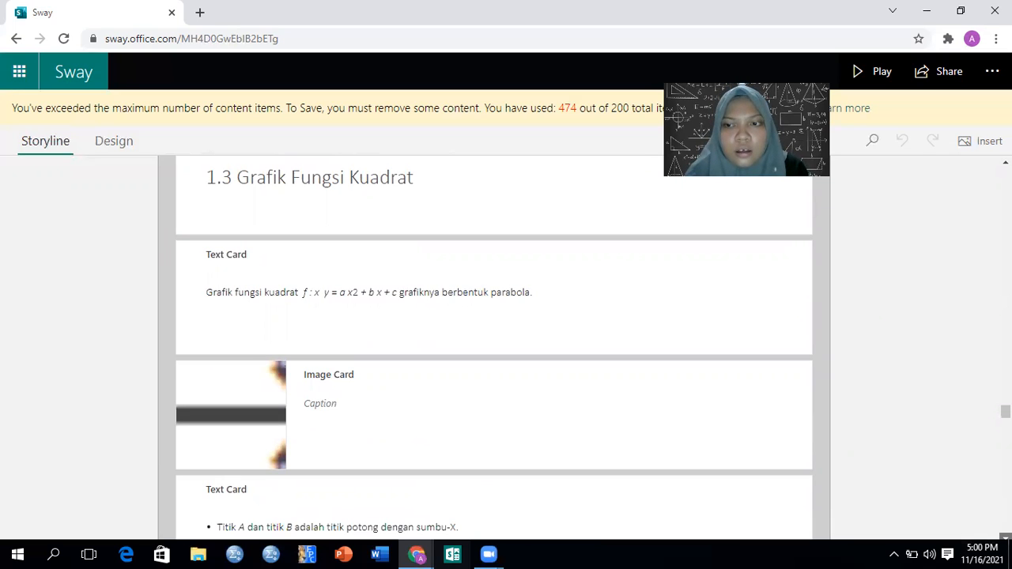
{"action": "scroll", "coordinate": [494, 355], "scroll_direction": "down", "scroll_amount": 5}
{"action": "scroll", "coordinate": [493, 347], "scroll_direction": "down", "scroll_amount": 10}
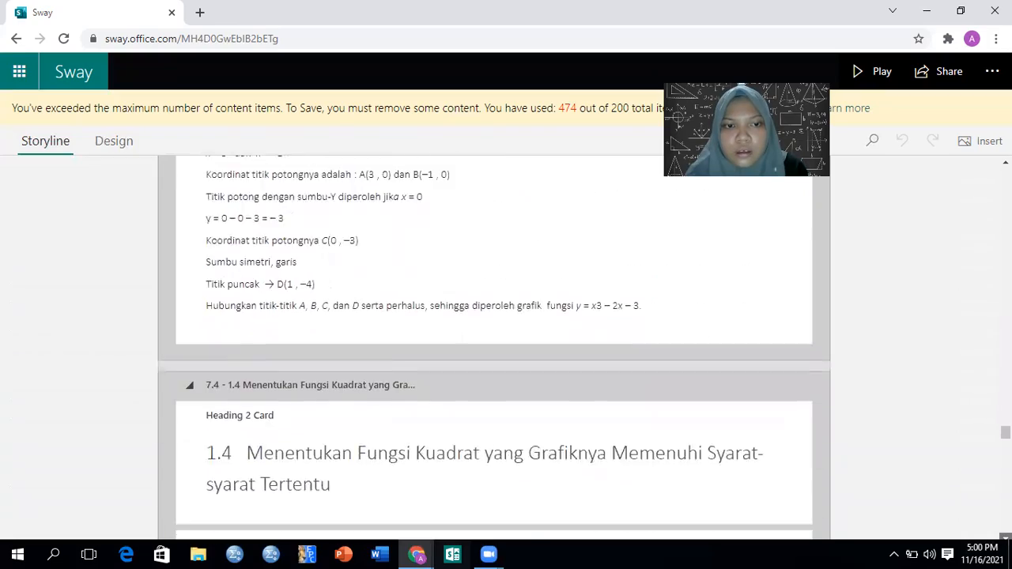
{"action": "scroll", "coordinate": [493, 348], "scroll_direction": "down", "scroll_amount": 15}
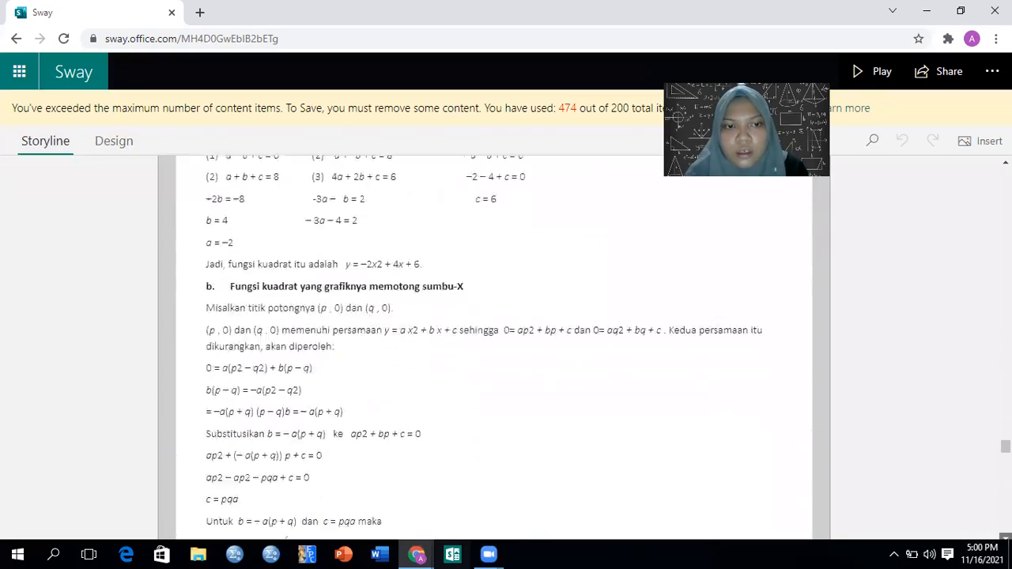
Review the remaining storyline cards from the discriminant and 1.6 Tanda-tanda fungsi kuadrat through RANGKUMAN to DAFTAR PUSTAKA
{"action": "scroll", "coordinate": [493, 348], "scroll_direction": "down", "scroll_amount": 15}
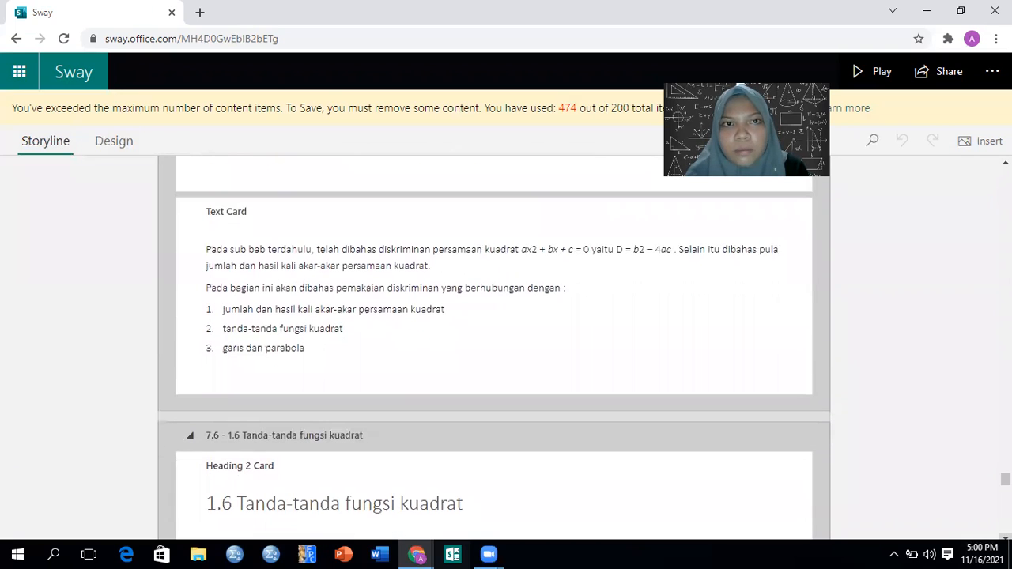
{"action": "scroll", "coordinate": [494, 348], "scroll_direction": "down", "scroll_amount": 3}
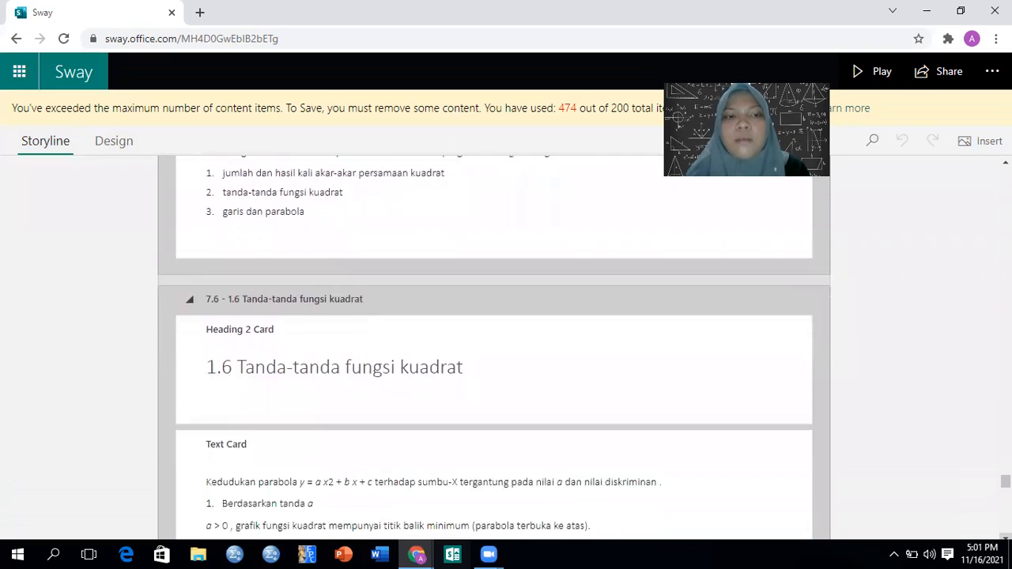
{"action": "scroll", "coordinate": [493, 348], "scroll_direction": "down", "scroll_amount": 9}
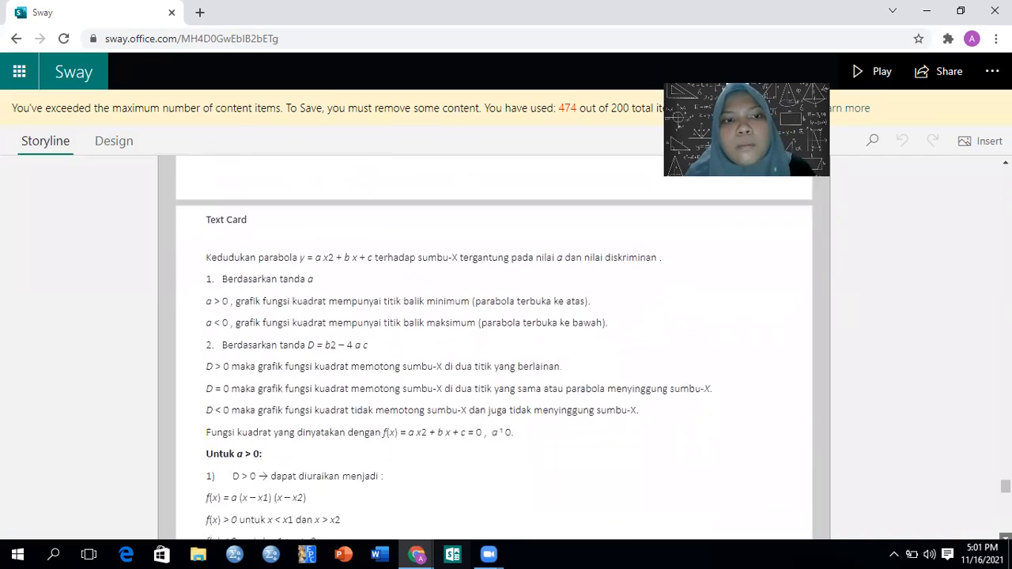
{"action": "scroll", "coordinate": [493, 348], "scroll_direction": "down", "scroll_amount": 10}
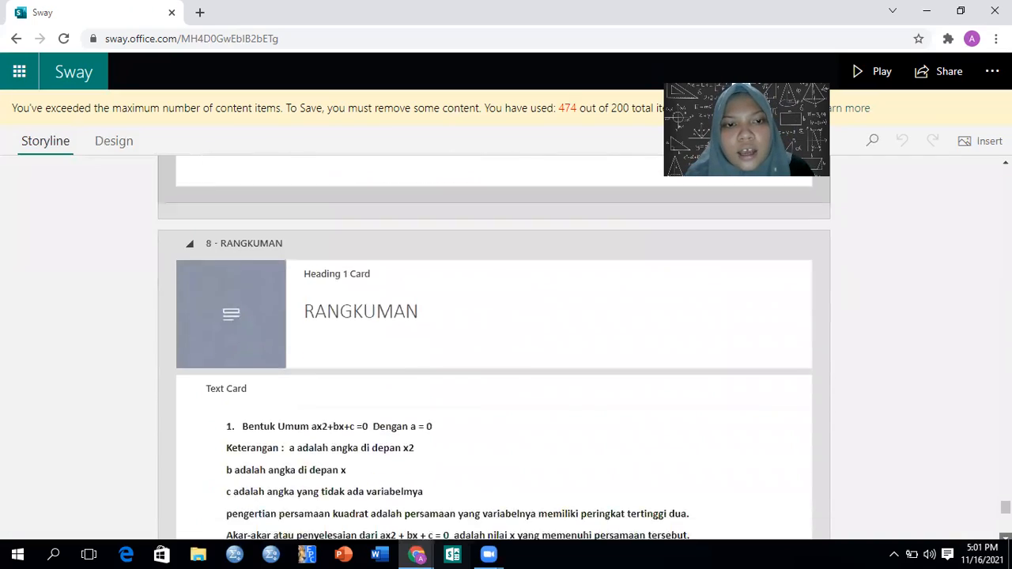
{"action": "scroll", "coordinate": [494, 348], "scroll_direction": "down", "scroll_amount": 10}
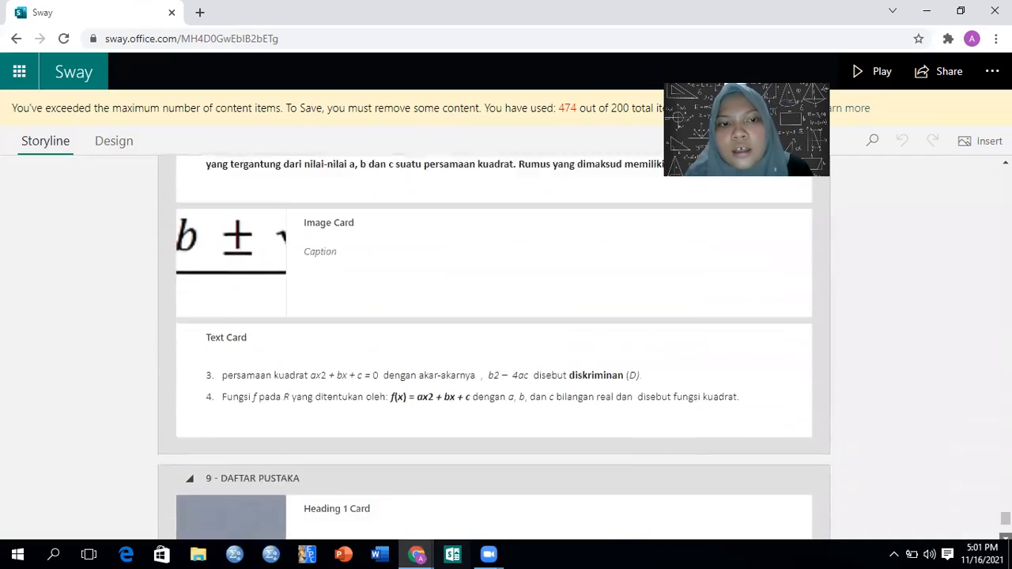
{"action": "scroll", "coordinate": [909, 297], "scroll_direction": "down", "scroll_amount": 2}
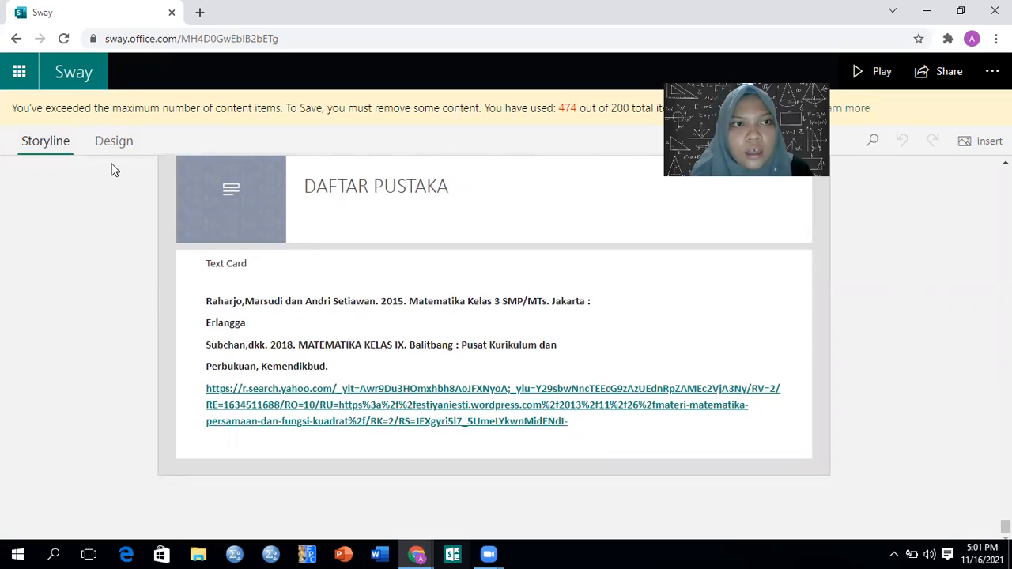
Play the Sway and page through it from the CRITICAL BOOK REPORT title to the DAFTAR ISI section
{"action": "left_click", "coordinate": [879, 71]}
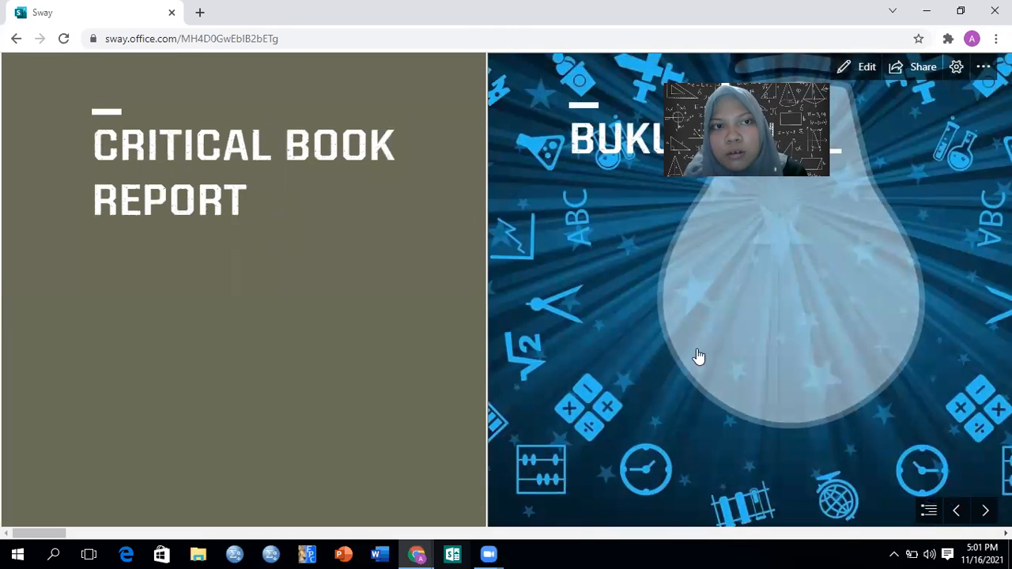
{"action": "left_click", "coordinate": [982, 510]}
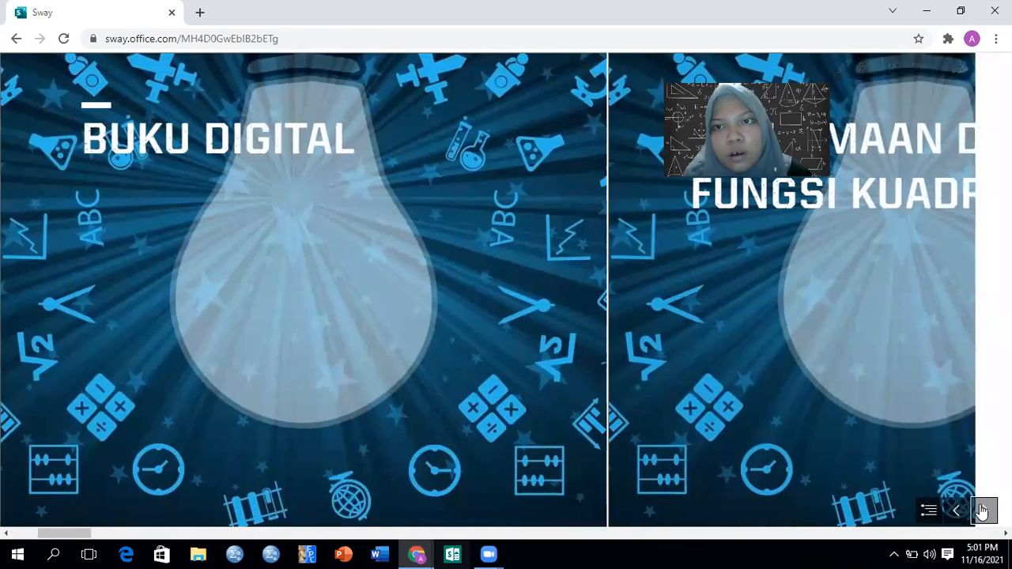
{"action": "left_click", "coordinate": [981, 510]}
{"action": "left_click", "coordinate": [981, 509]}
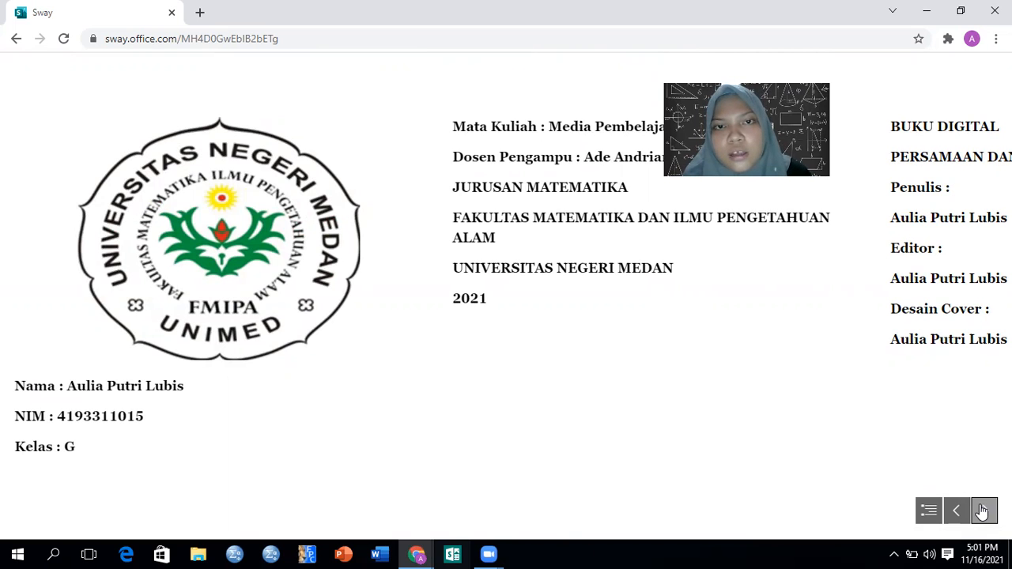
{"action": "left_click", "coordinate": [982, 512]}
{"action": "left_click", "coordinate": [981, 511]}
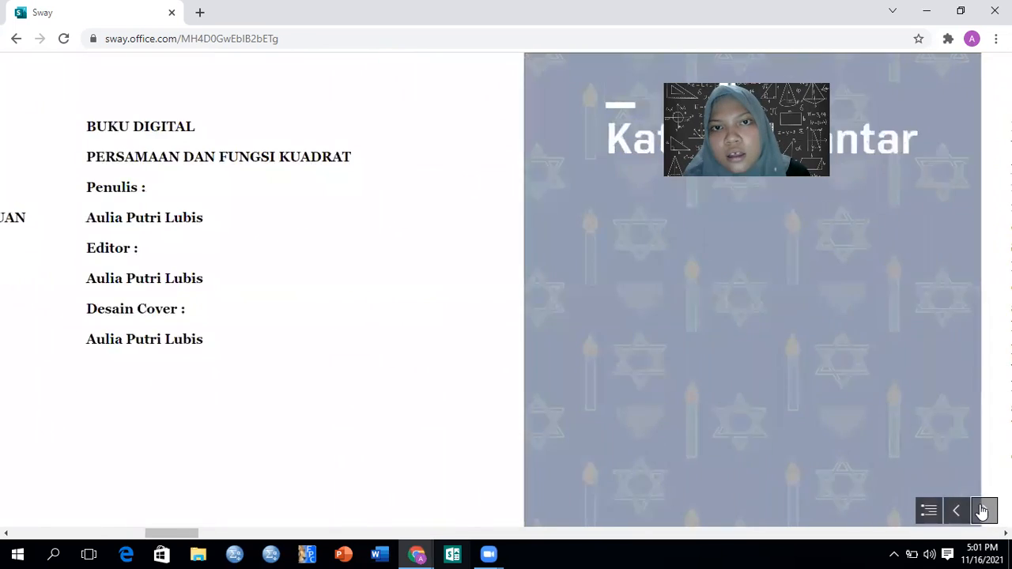
{"action": "left_click", "coordinate": [982, 511]}
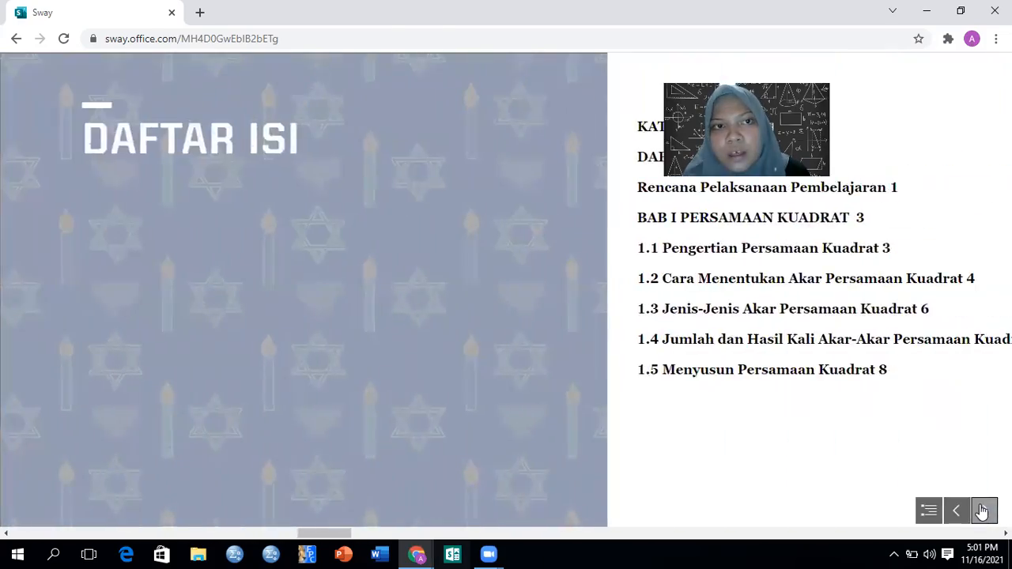
{"action": "left_click", "coordinate": [981, 512]}
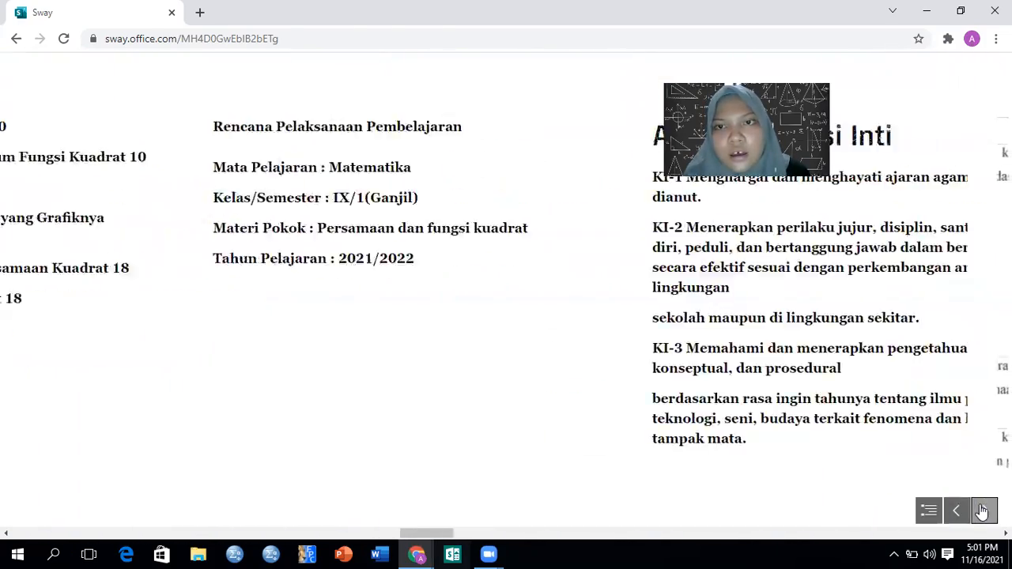
Page through the rest of the played Sway, past Materi Pembelajaran and the formula pages, to the closing page
{"action": "left_click", "coordinate": [981, 512]}
{"action": "left_click", "coordinate": [981, 513]}
{"action": "left_click", "coordinate": [981, 512]}
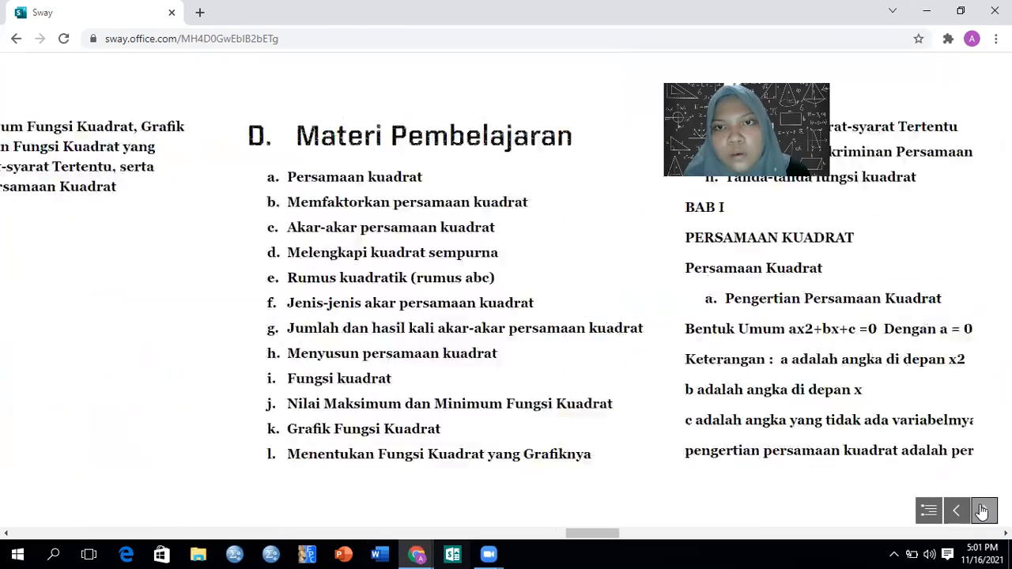
{"action": "left_click", "coordinate": [981, 511]}
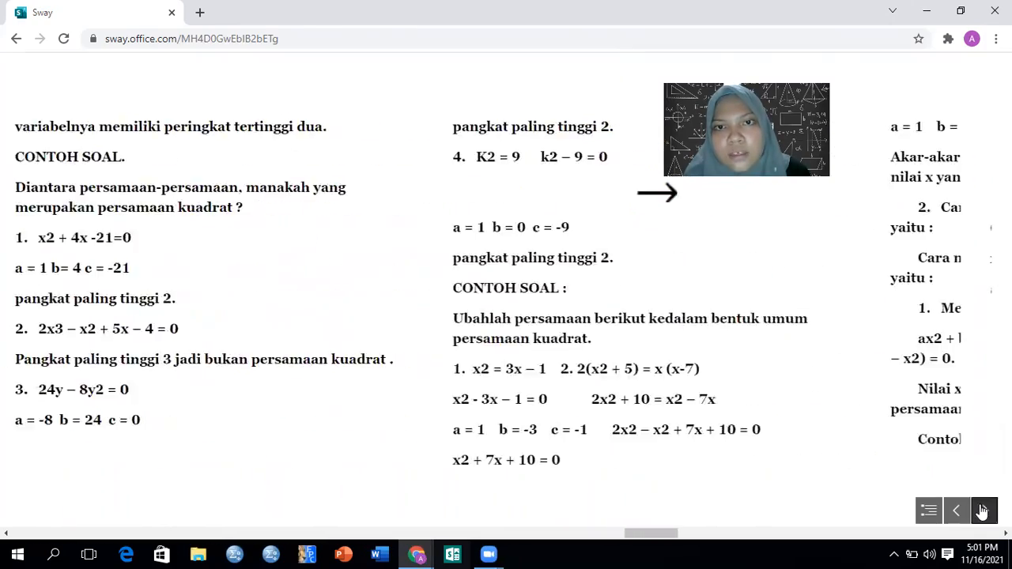
{"action": "left_click", "coordinate": [982, 512]}
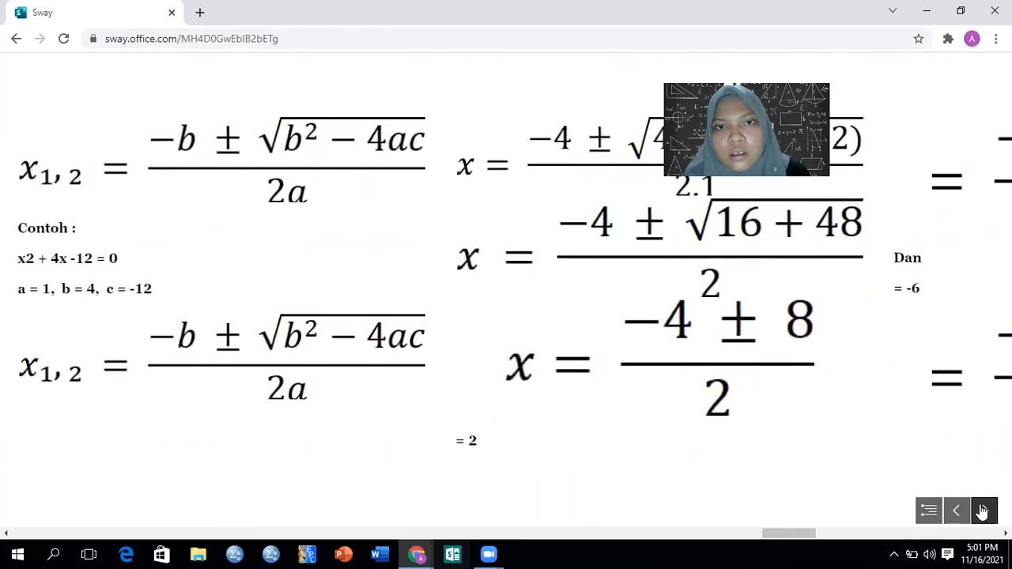
{"action": "left_click", "coordinate": [982, 511]}
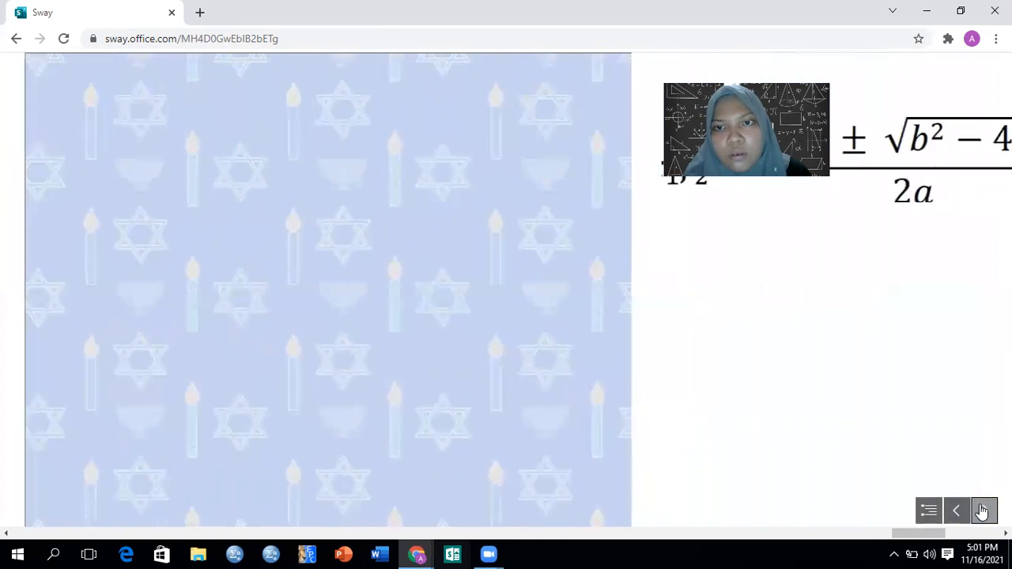
{"action": "left_click", "coordinate": [982, 511]}
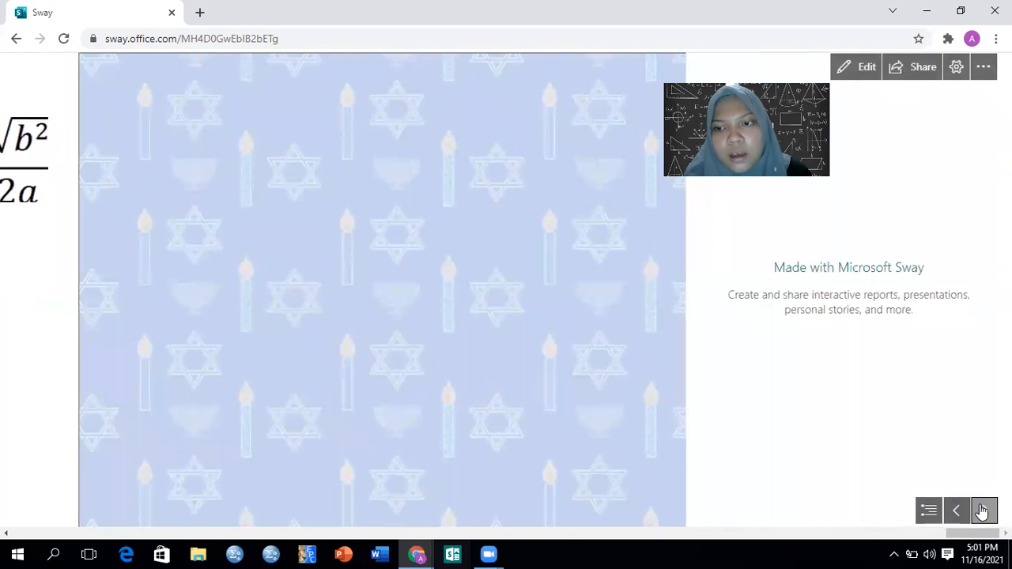
Leave the played Sway for its editing view and export the Sway as a PDF
{"action": "left_click", "coordinate": [955, 512]}
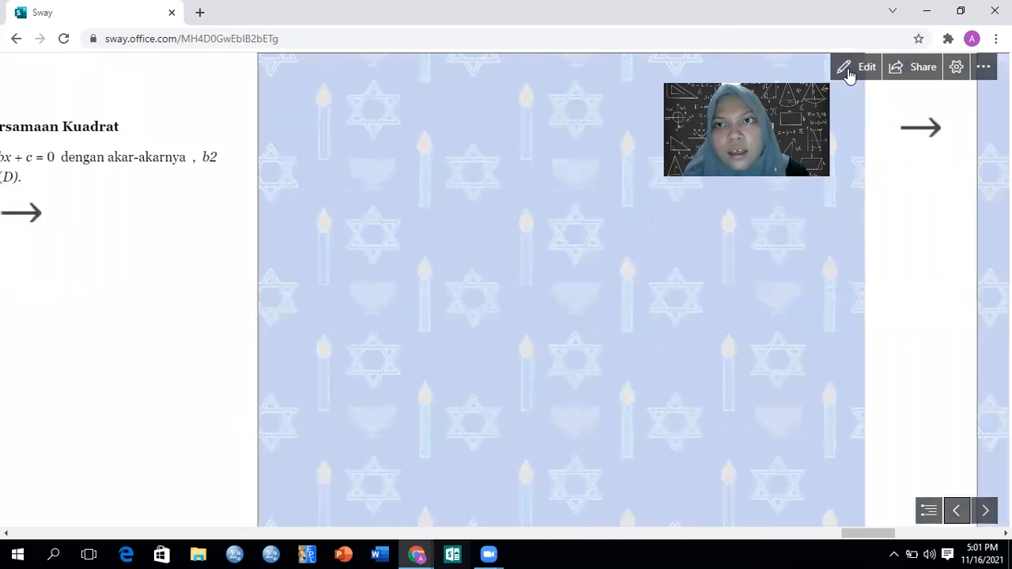
{"action": "left_click", "coordinate": [849, 69]}
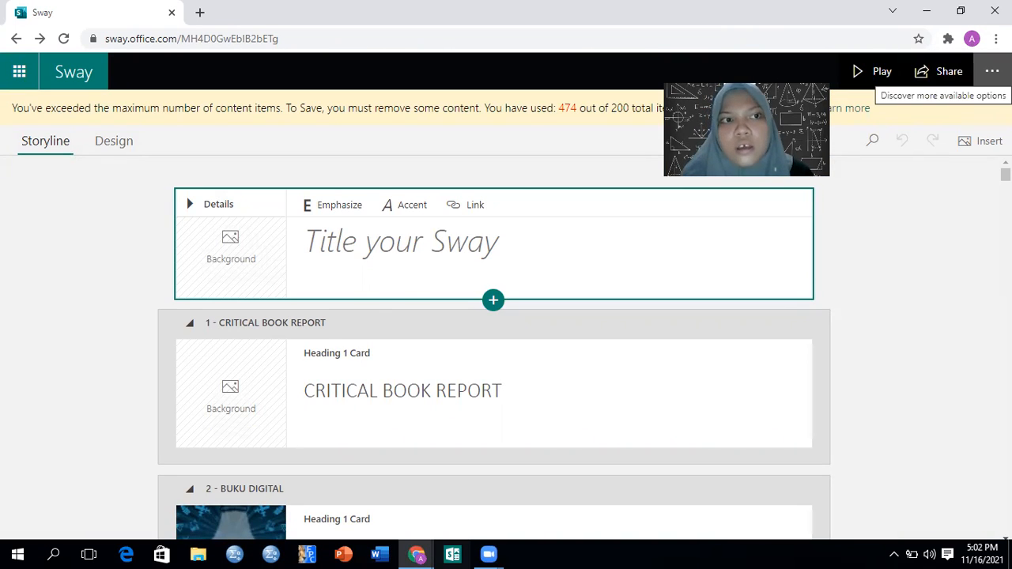
{"action": "left_click", "coordinate": [991, 71]}
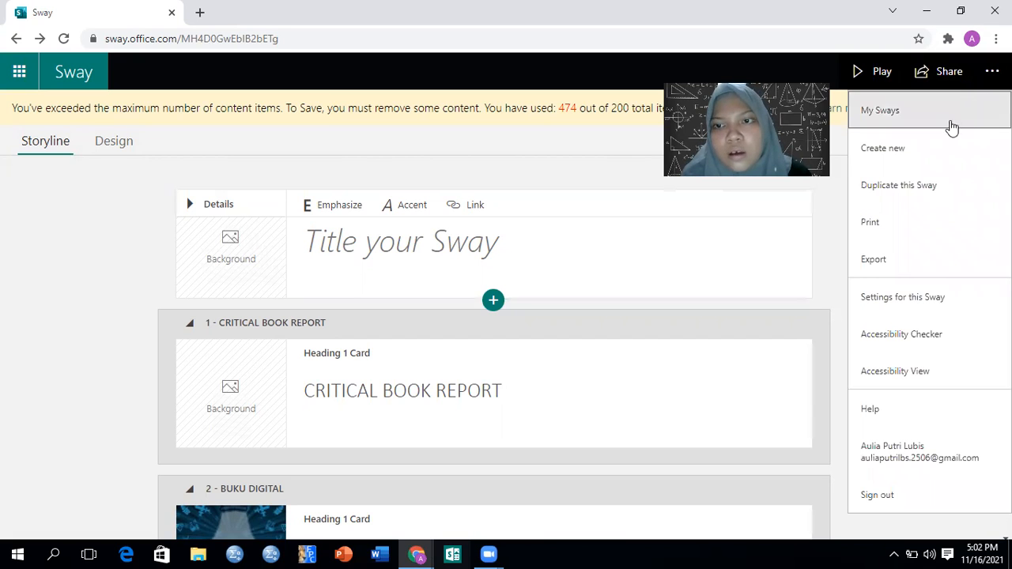
{"action": "left_click", "coordinate": [899, 263]}
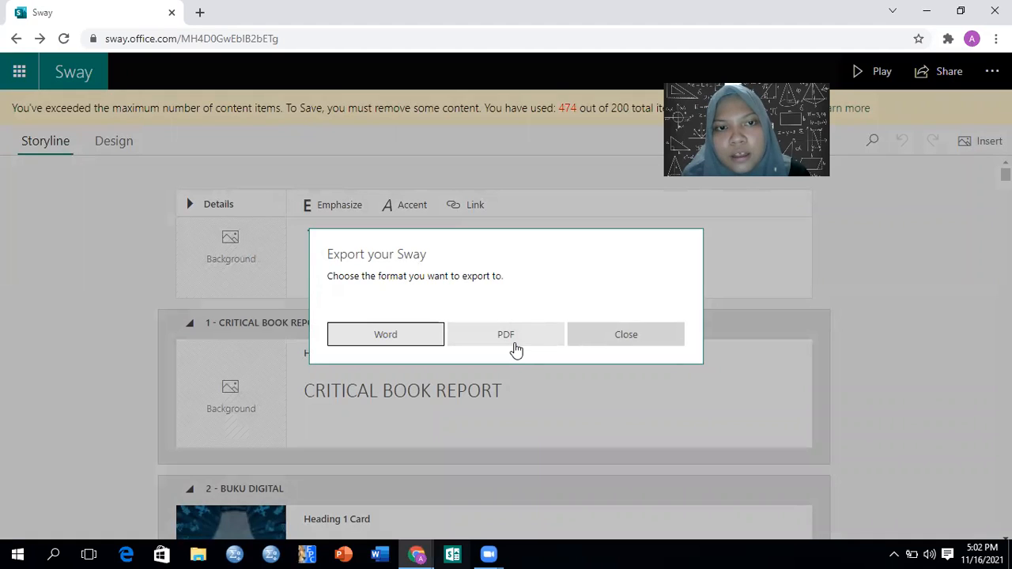
{"action": "left_click", "coordinate": [510, 346]}
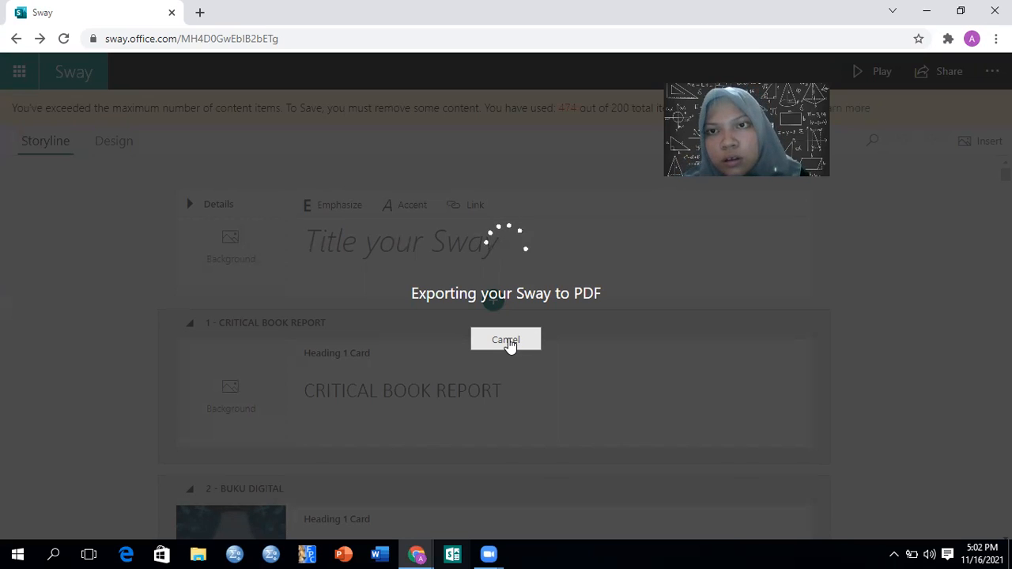
{"action": "left_click", "coordinate": [508, 342]}
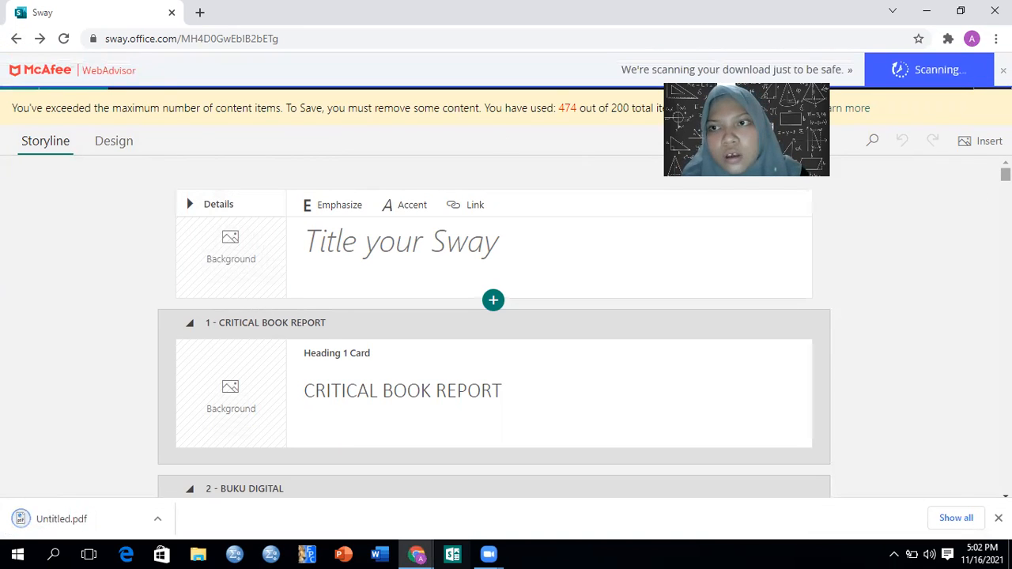
{"action": "left_click", "coordinate": [1003, 71]}
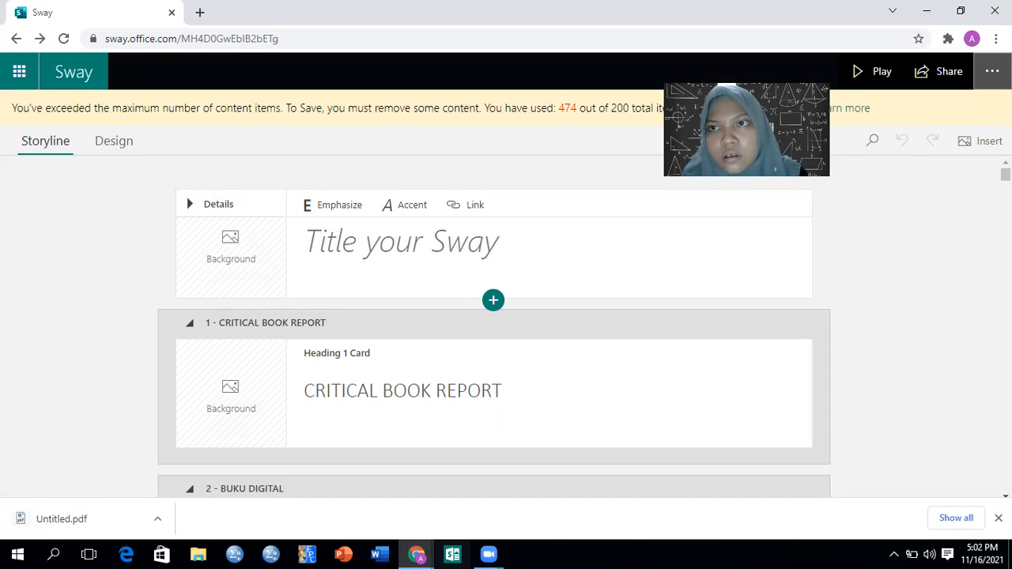
Return to the My Sways page and dismiss the browser's download notice for the exported PDF
{"action": "left_click", "coordinate": [992, 71]}
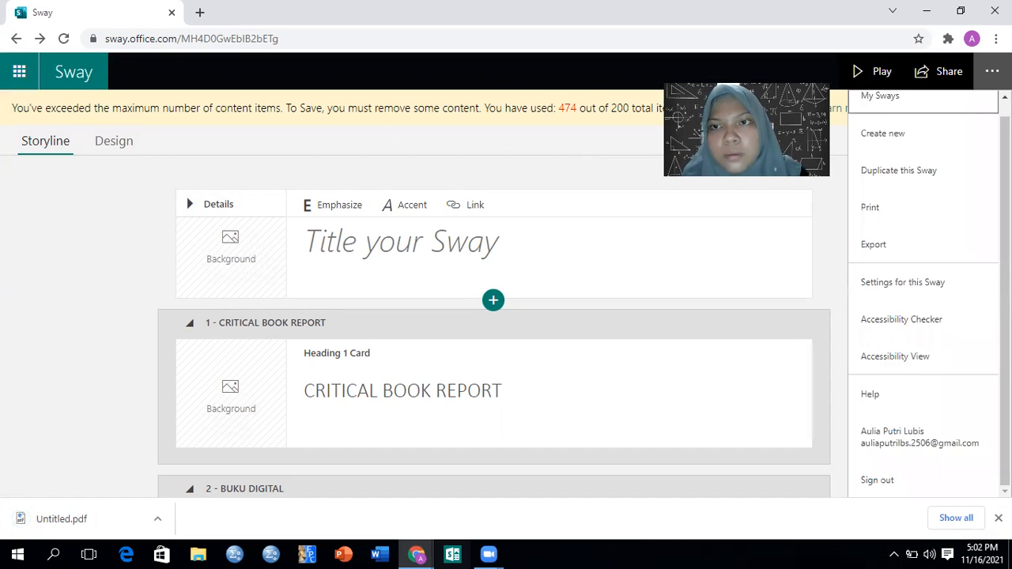
{"action": "left_click", "coordinate": [967, 101]}
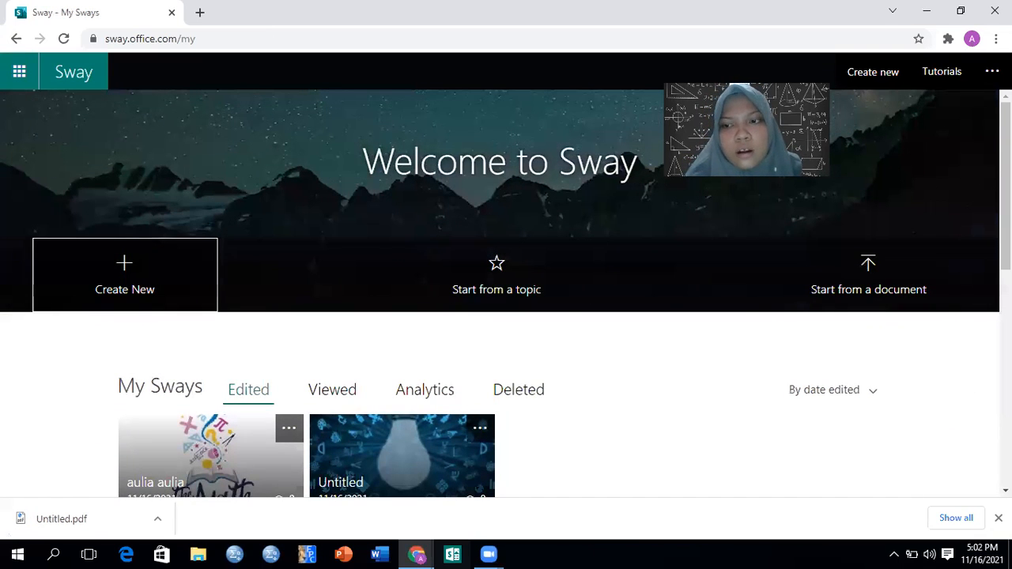
{"action": "left_click", "coordinate": [998, 519]}
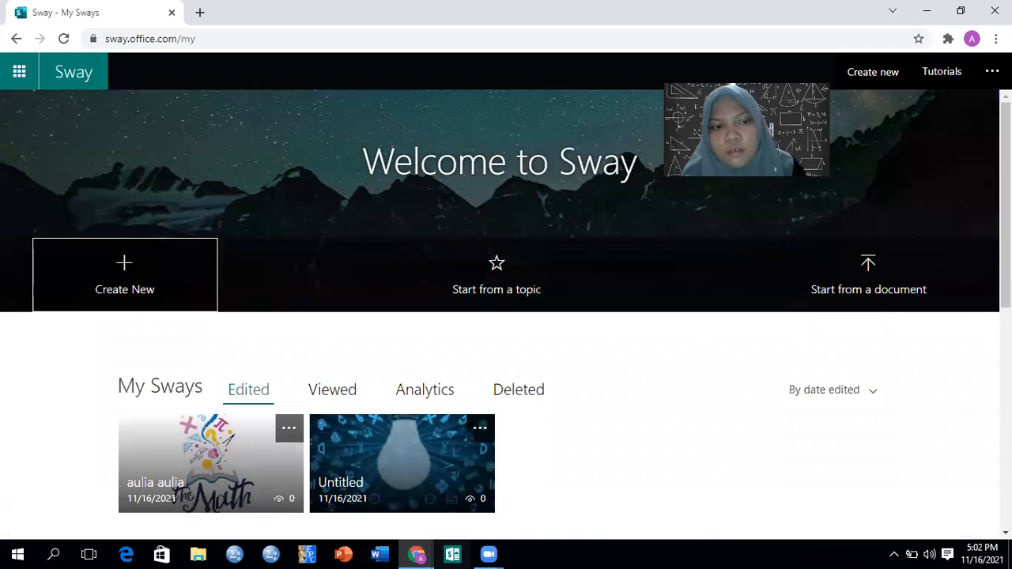